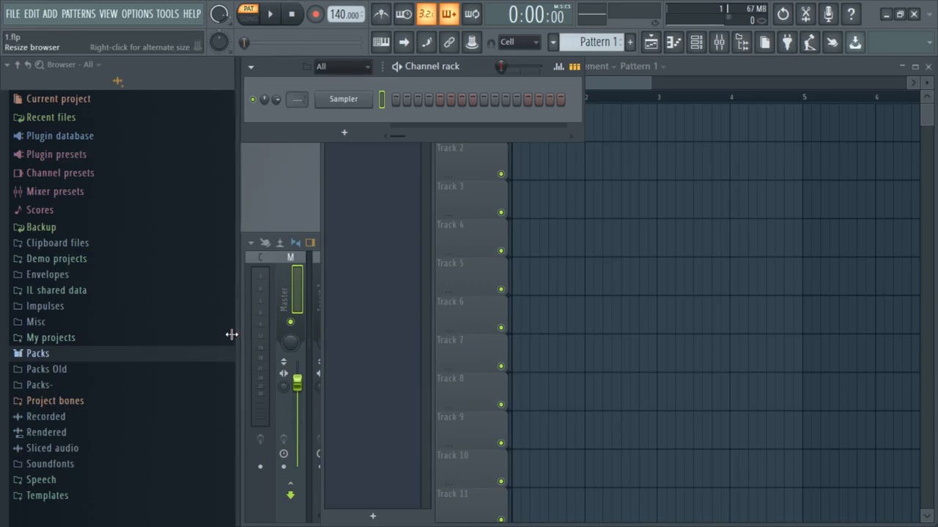
Narrow the browser pane slightly, then switch to the Chrome window showing the Google Drive lesson kit folder and maximize it.
left_click_drag(233, 334, 215, 335)
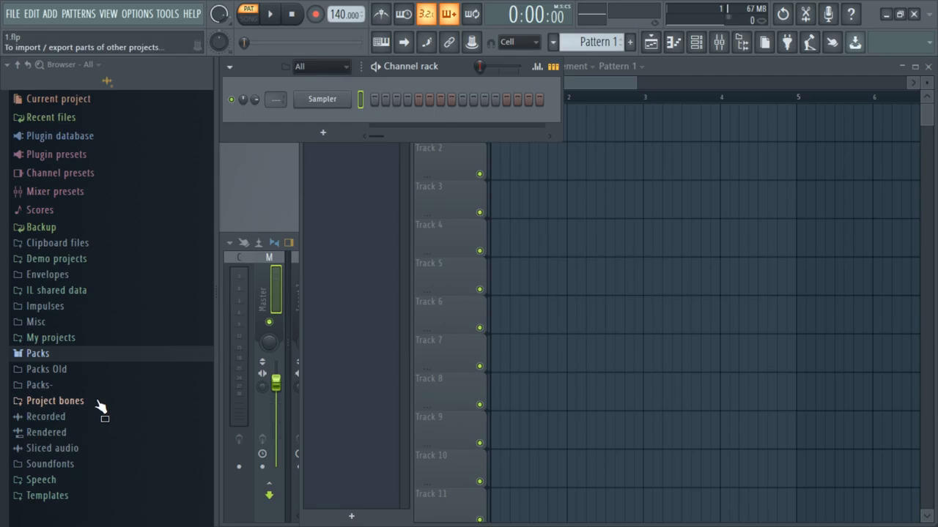
key("super")
mouse_move(548, 515)
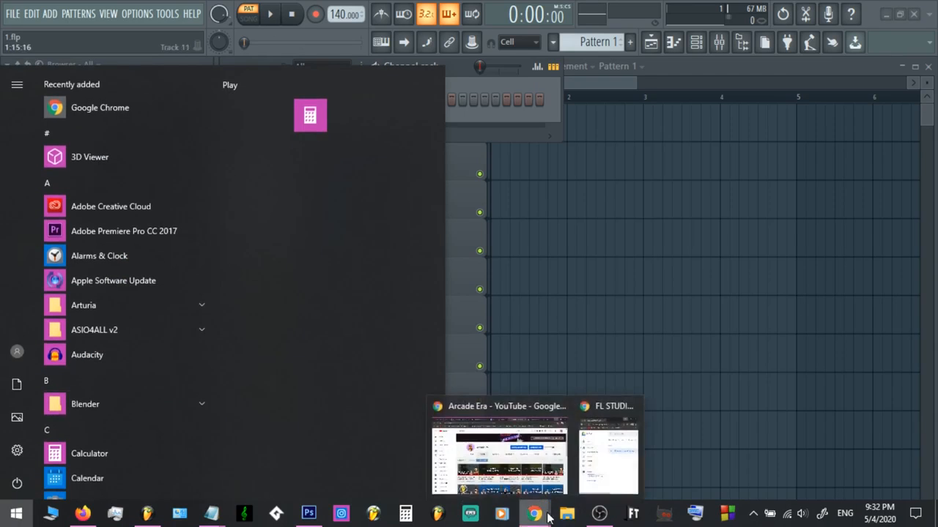
left_click(606, 468)
double_click(316, 48)
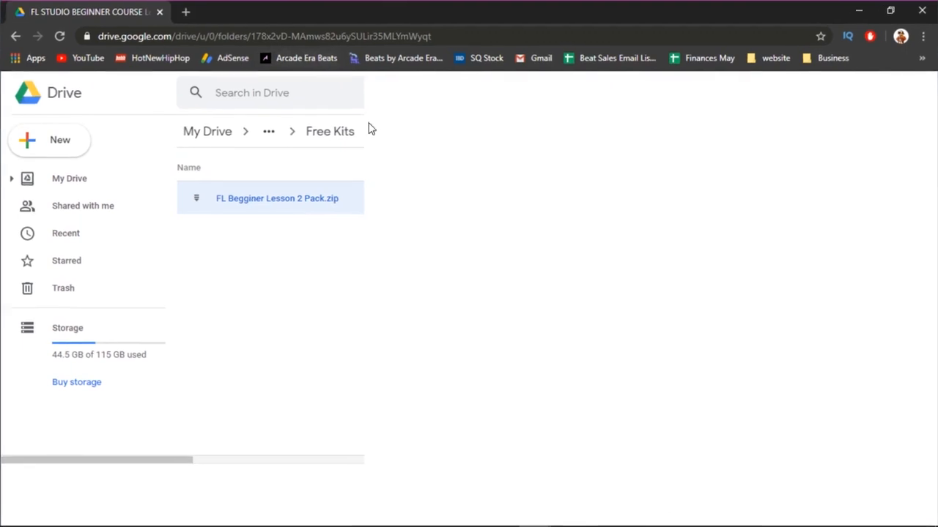
left_click(467, 301)
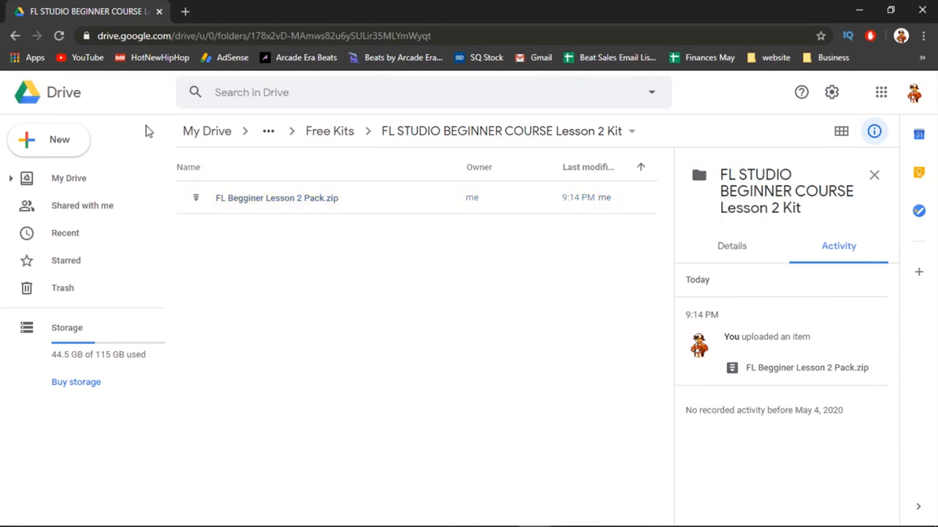
Download FL Begginer Lesson 2 Pack.zip from the Google Drive folder.
left_click(298, 205)
right_click(303, 202)
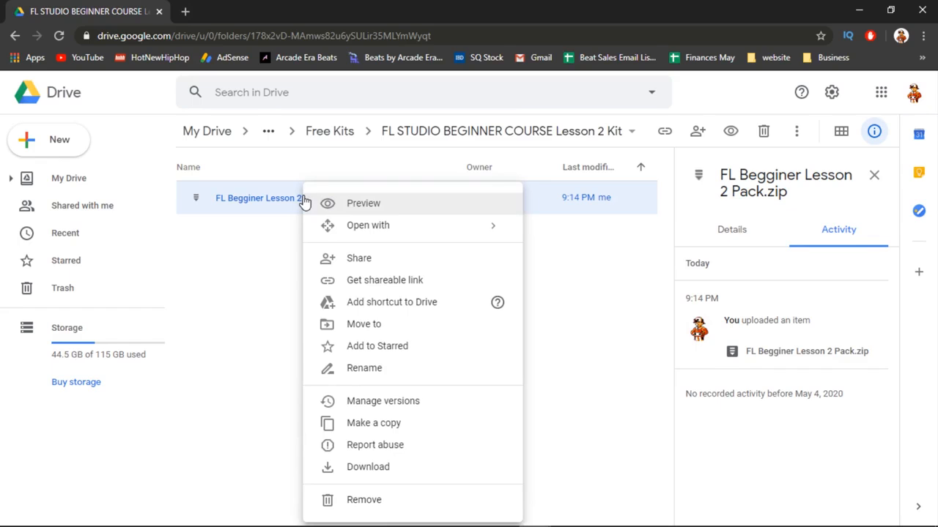
left_click(383, 467)
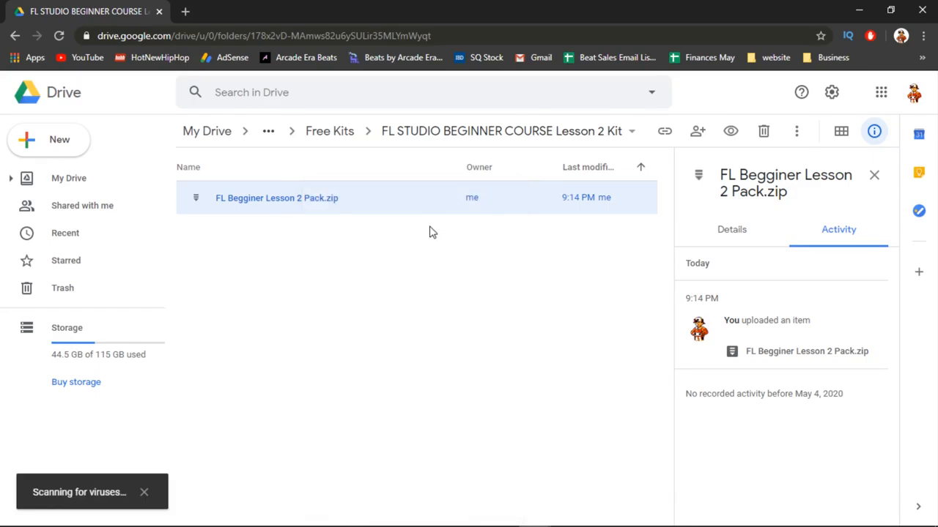
Restore the Chrome and FL Studio windows to a smaller size and arrange them side by side on the desktop.
left_click(890, 9)
left_click_drag(268, 48, 302, 37)
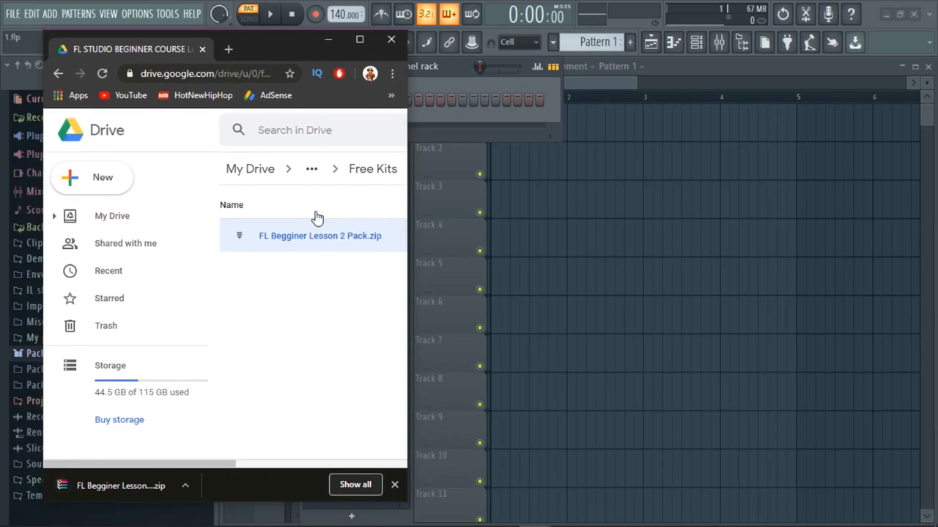
left_click(899, 14)
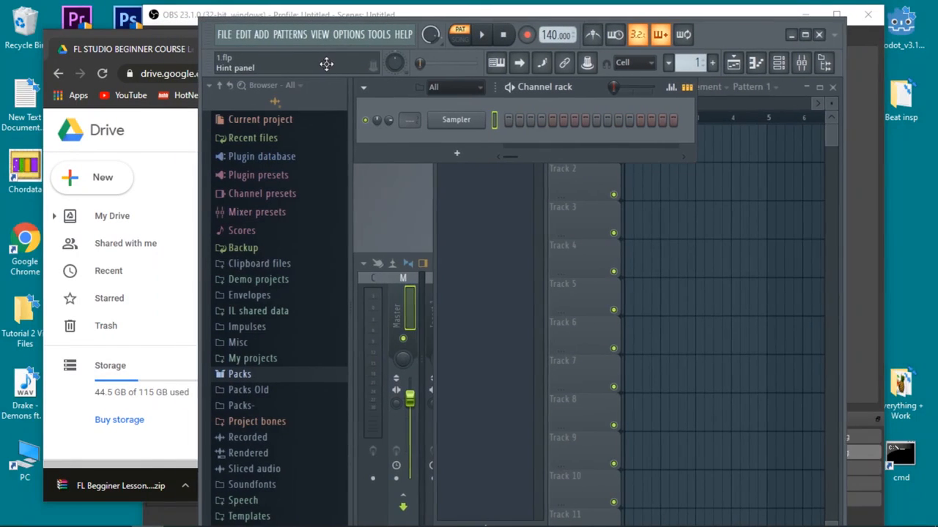
left_click_drag(326, 64, 324, 65)
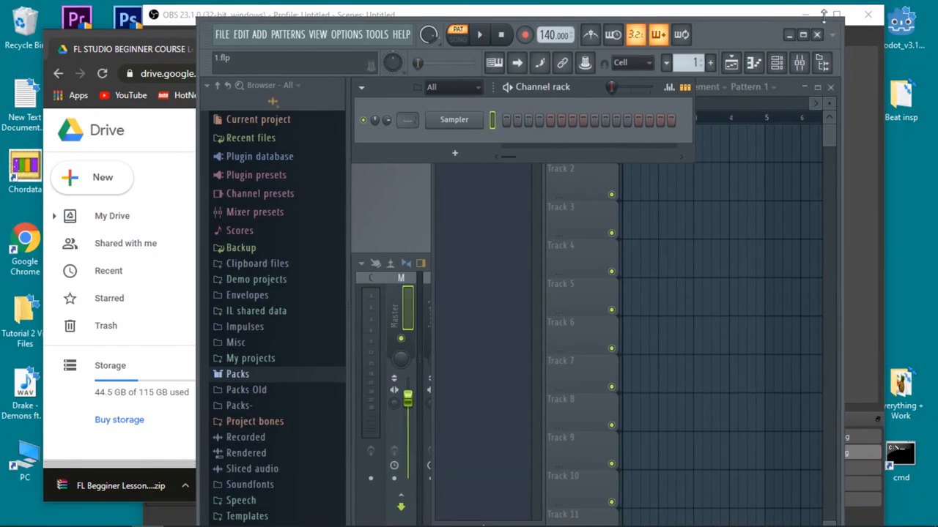
left_click(810, 12)
left_click_drag(333, 46, 629, 39)
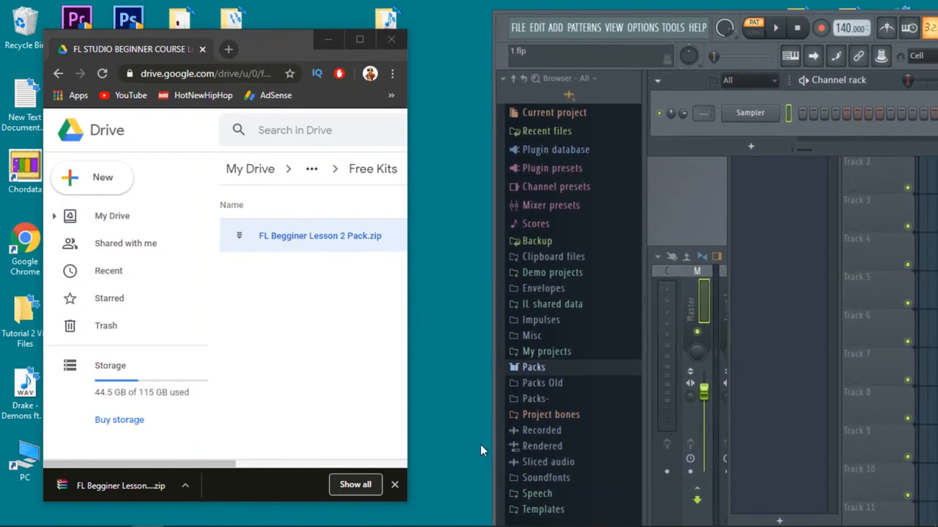
Open the Packs- folder from FL Studio's browser in Windows Explorer and place its window beside Chrome.
right_click(578, 367)
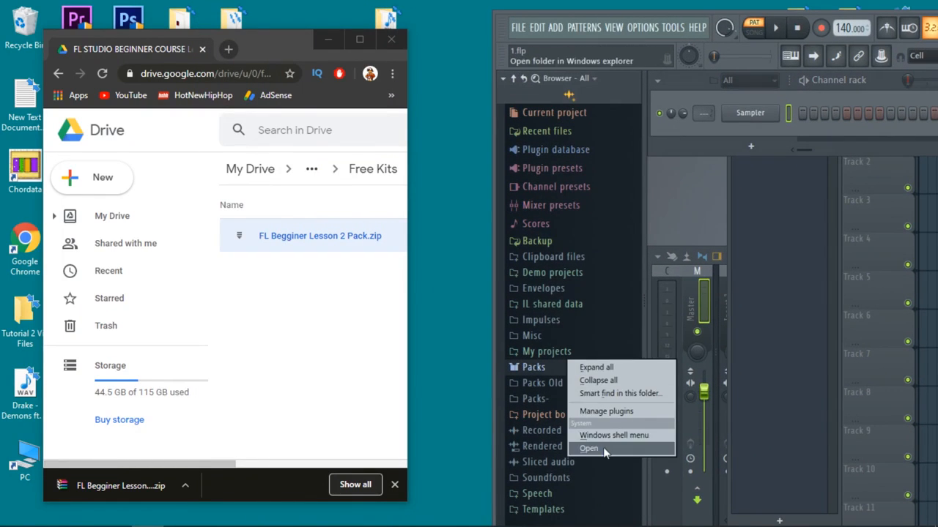
left_click(642, 262)
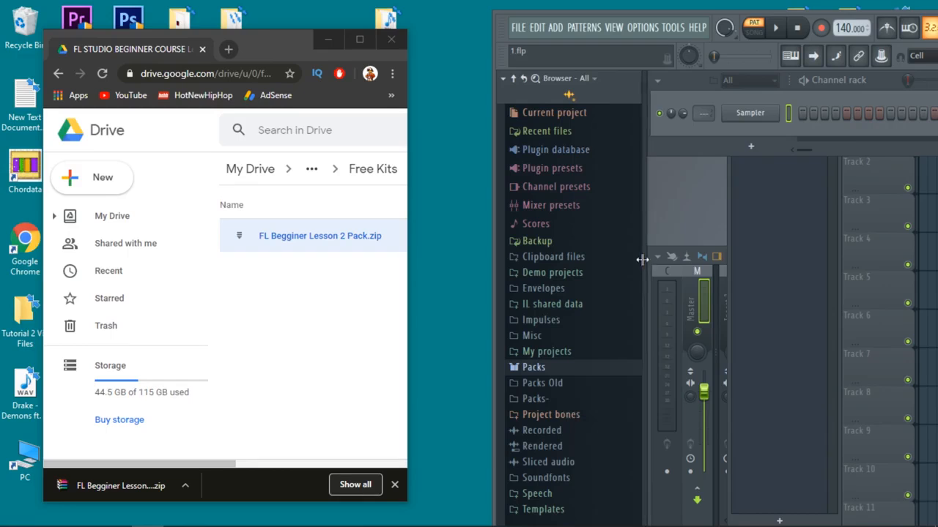
right_click(539, 399)
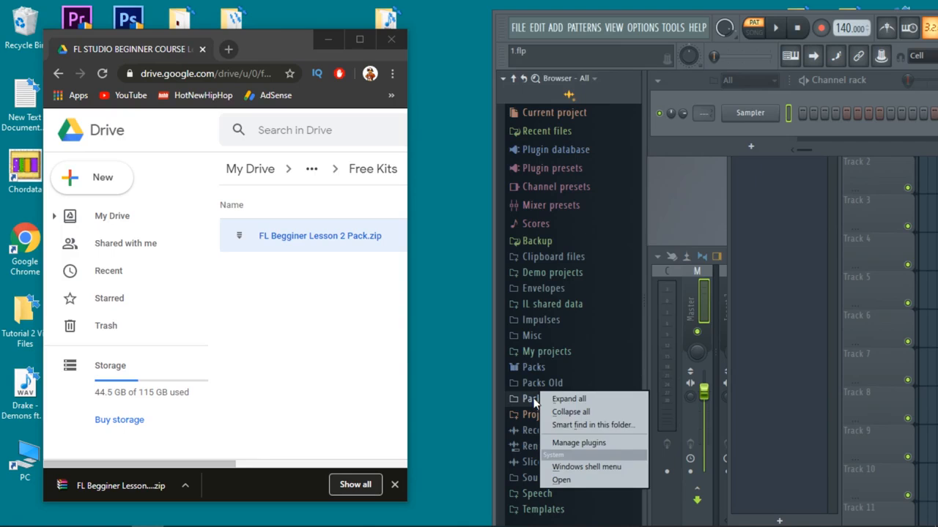
left_click(562, 480)
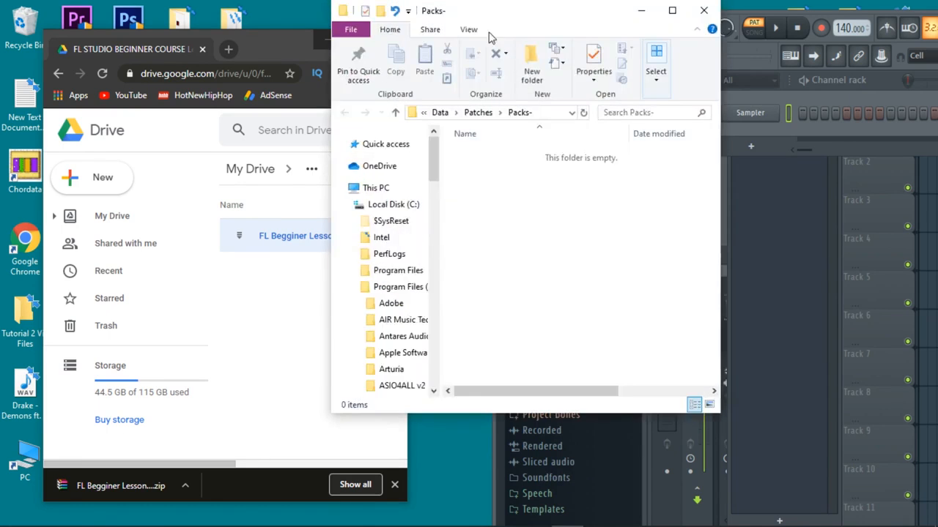
left_click_drag(530, 26, 620, 122)
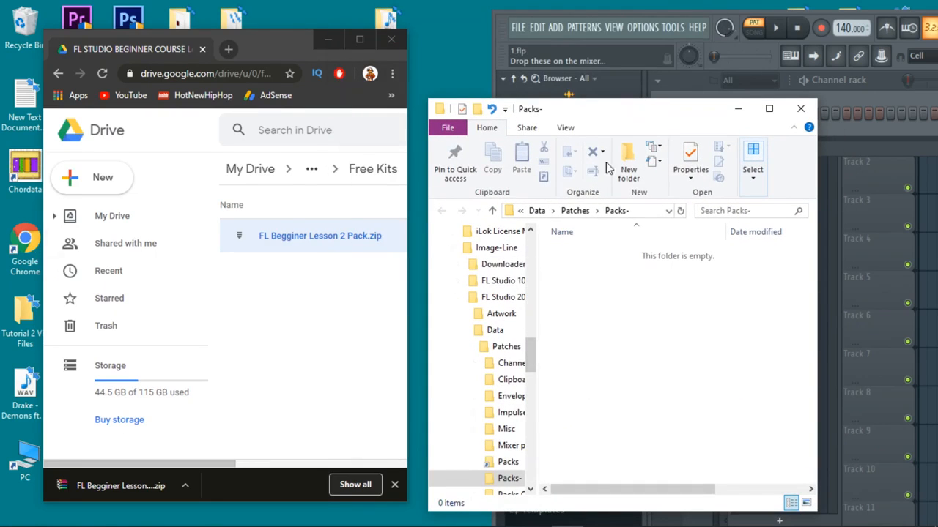
left_click_drag(620, 115, 618, 102)
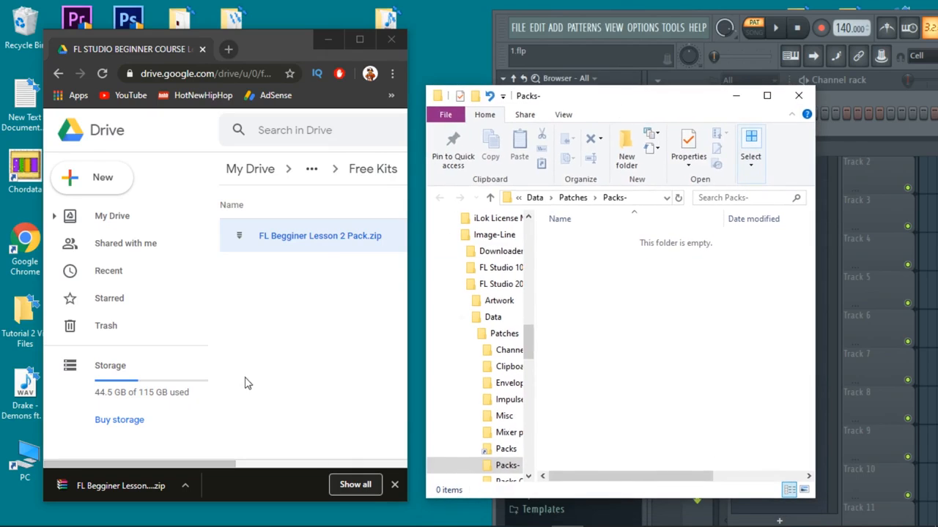
Open the downloaded archive in WinRAR, extract its FL Begginer Lesson 2 Pack folder into Packs-, and close the archive.
left_click_drag(279, 48, 261, 44)
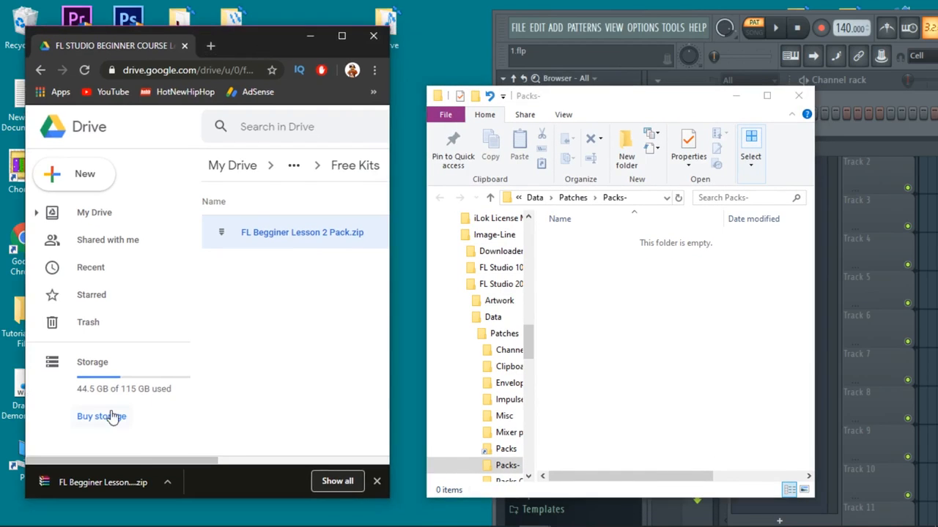
left_click(56, 484)
left_click_drag(198, 123, 247, 102)
left_click_drag(128, 229, 638, 323)
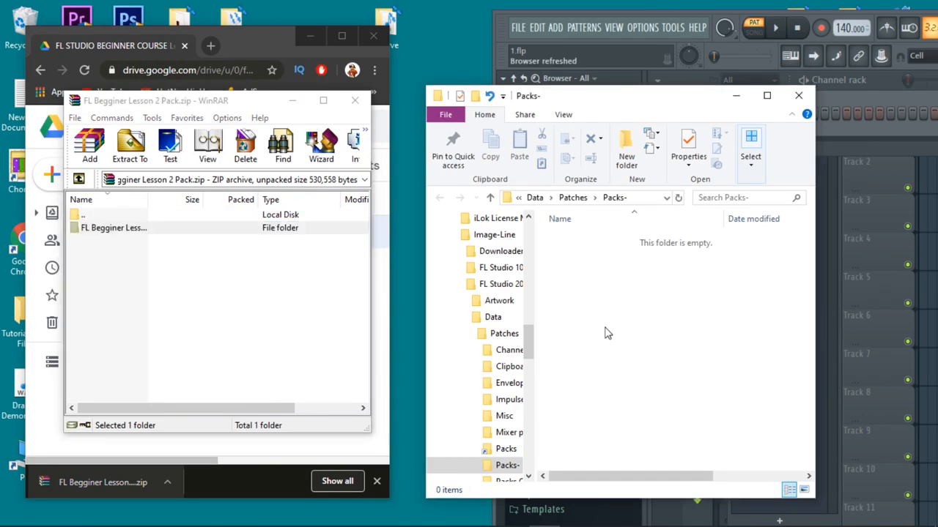
left_click(358, 103)
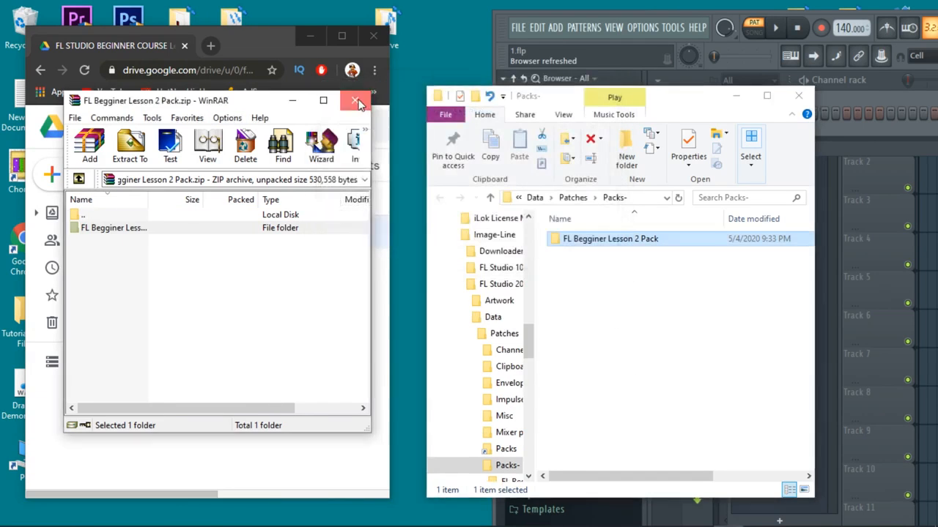
Clear the Chrome and Explorer windows away and return to FL Studio in full-screen size.
left_click(320, 34)
left_click_drag(595, 40, 260, 20)
left_click(762, 9)
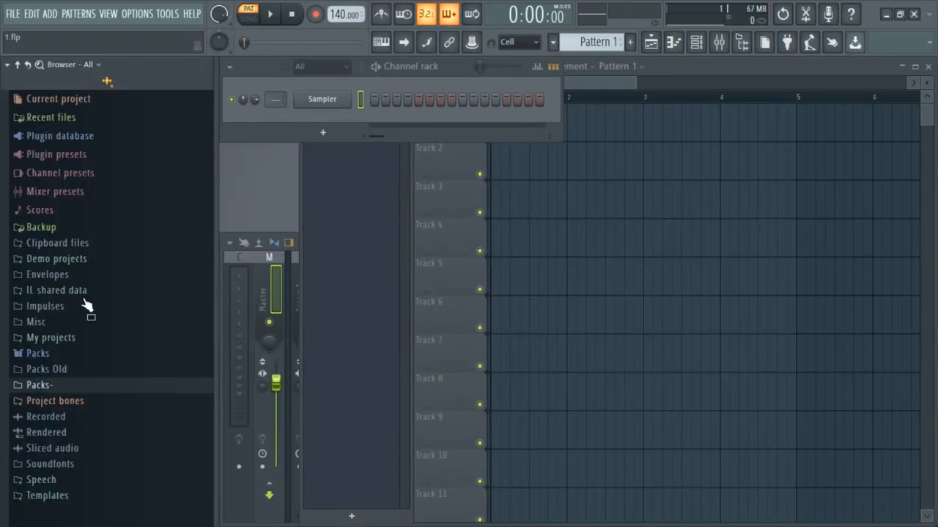
Reread the browser's folder structure and expand the FL Begginer Lesson 2 Pack folder inside Packs-.
left_click(29, 65)
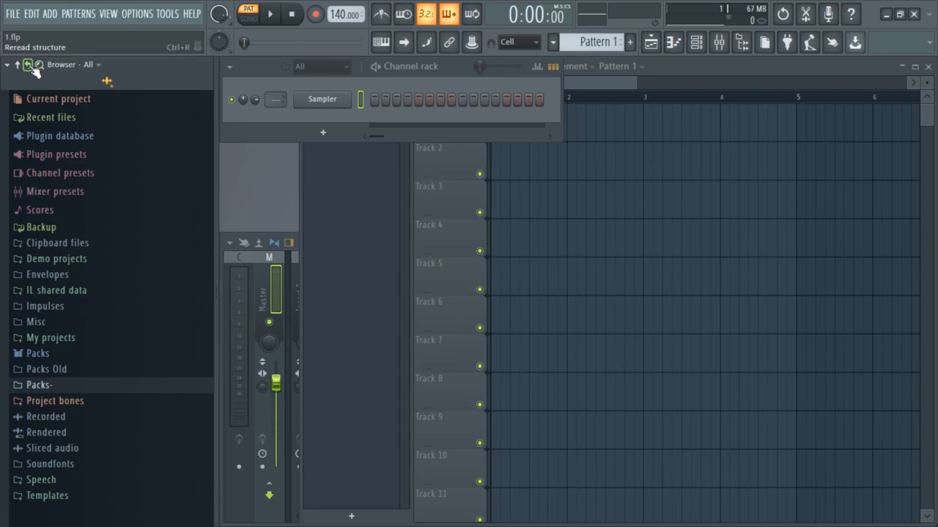
left_click(29, 66)
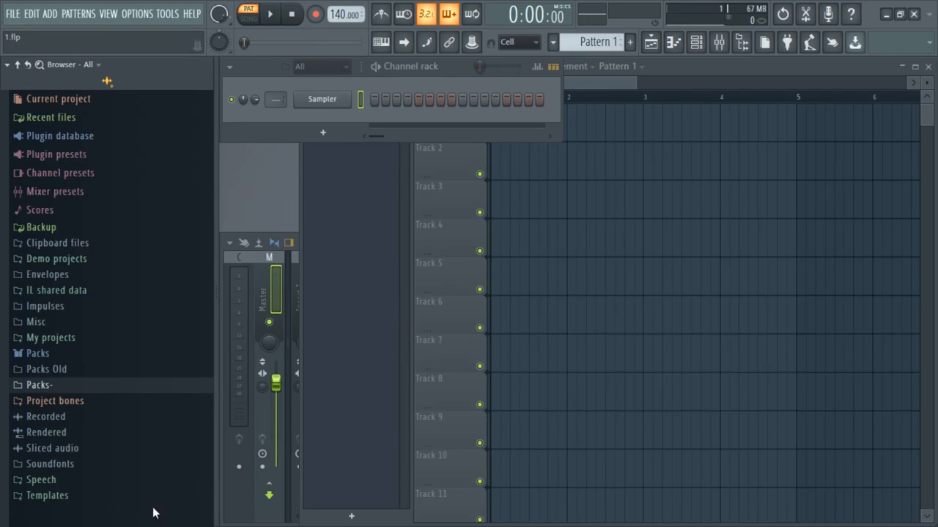
left_click(81, 388)
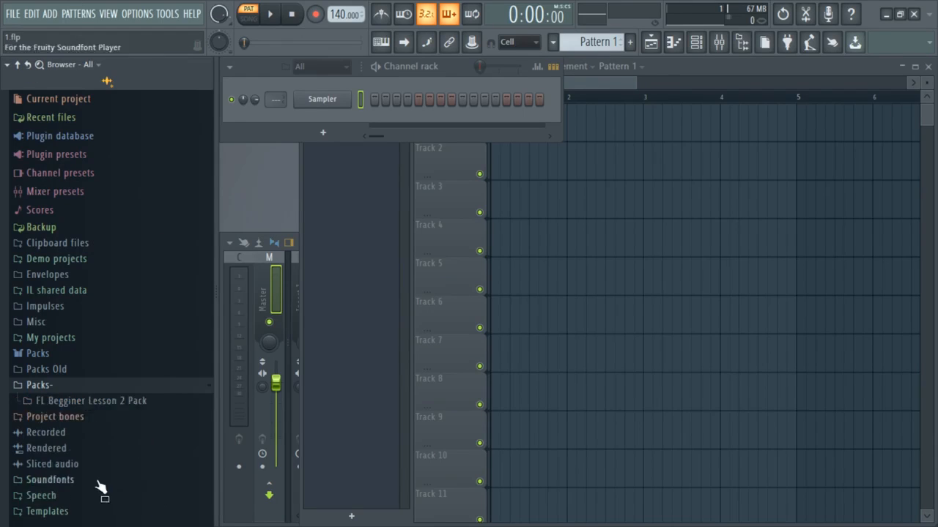
left_click(89, 403)
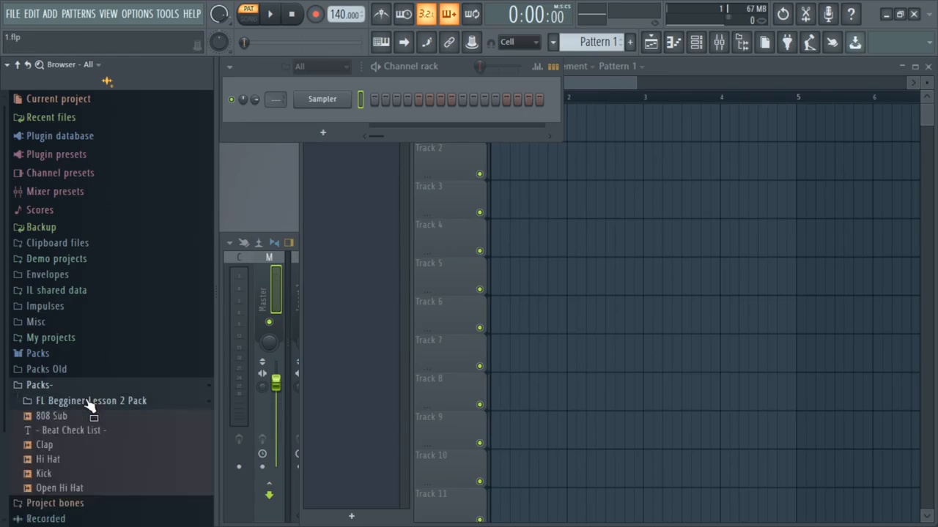
Open - Beat Check List -.txt in Notepad from the lesson pack's Explorer folder, leaving only the note over FL Studio.
scroll(90, 421, "down", 3)
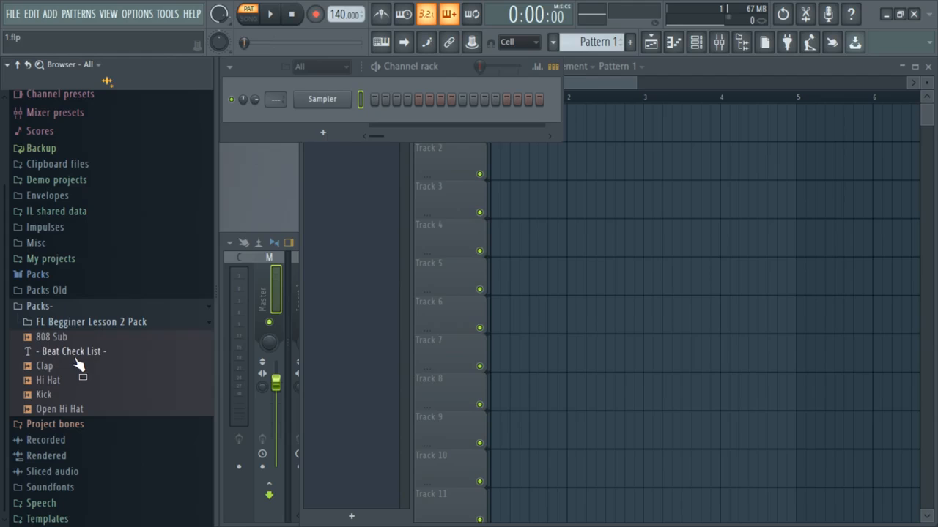
right_click(93, 326)
left_click(168, 402)
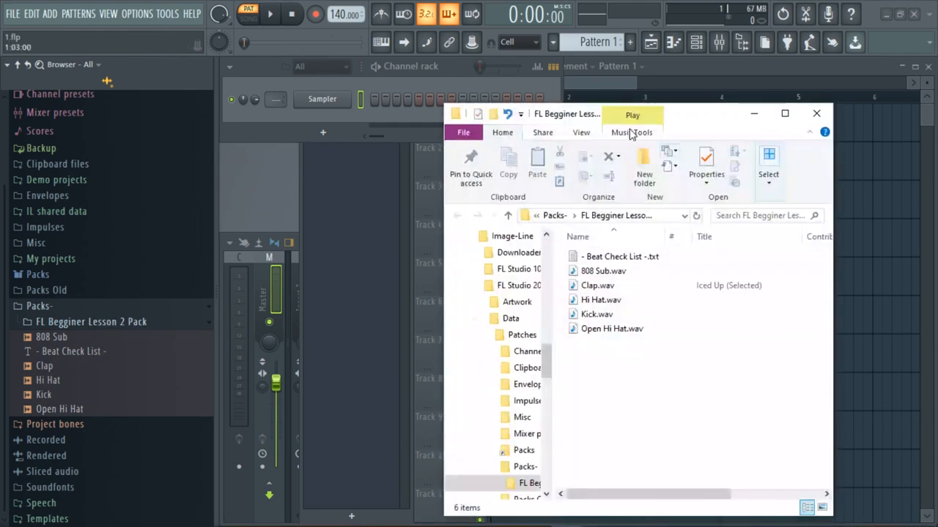
left_click_drag(681, 121, 523, 106)
double_click(482, 245)
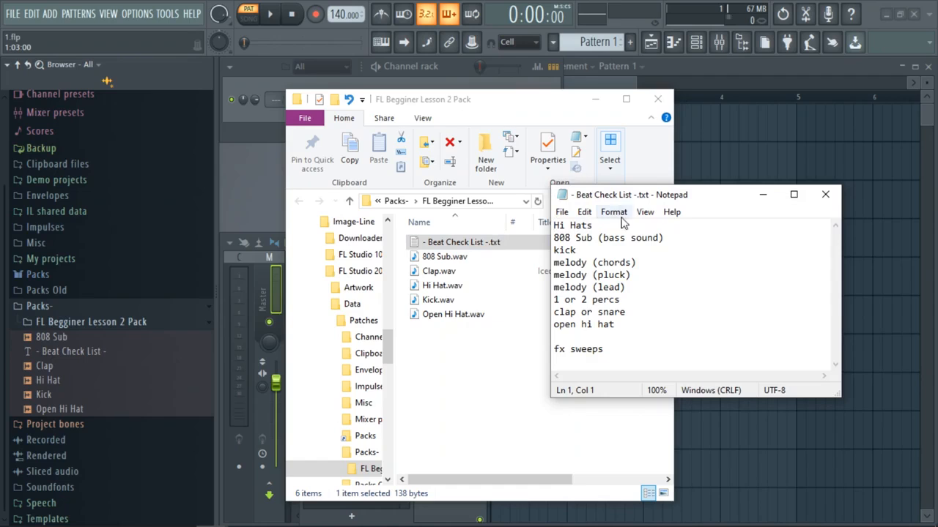
left_click_drag(703, 203, 215, 102)
left_click(595, 100)
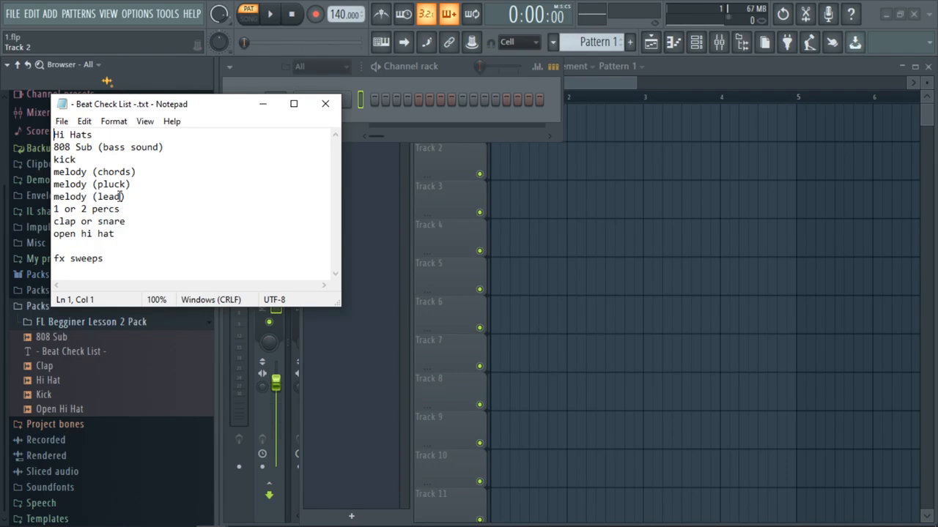
Go through the beat check list line by line, from Hi Hats to fx sweeps, and minimize the note.
left_click_drag(132, 260, 33, 115)
left_click(224, 221)
left_click(164, 245)
left_click_drag(164, 216, 162, 187)
left_click(161, 172)
left_click(162, 132)
left_click(172, 222)
left_click(180, 258)
left_click(173, 247)
left_click(172, 233)
left_click(176, 220)
left_click(170, 208)
left_click(168, 195)
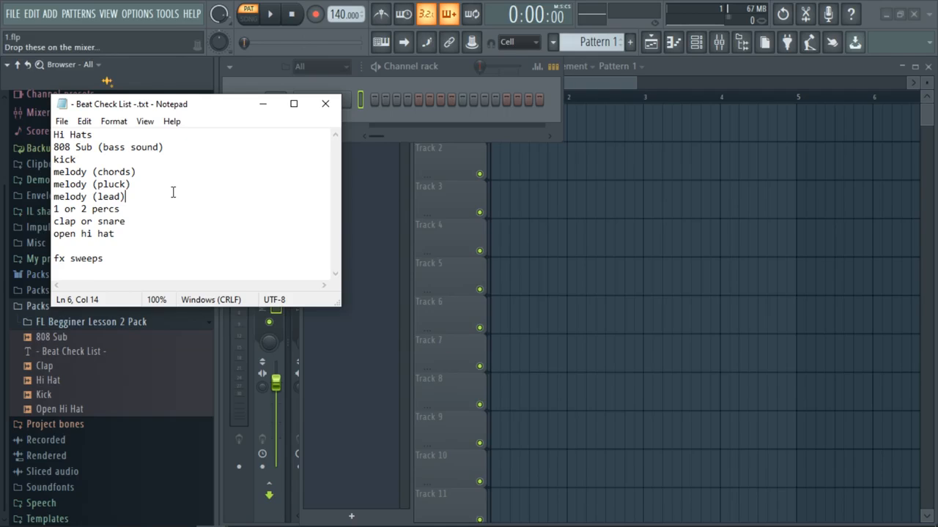
left_click_drag(192, 108, 184, 104)
left_click(158, 134)
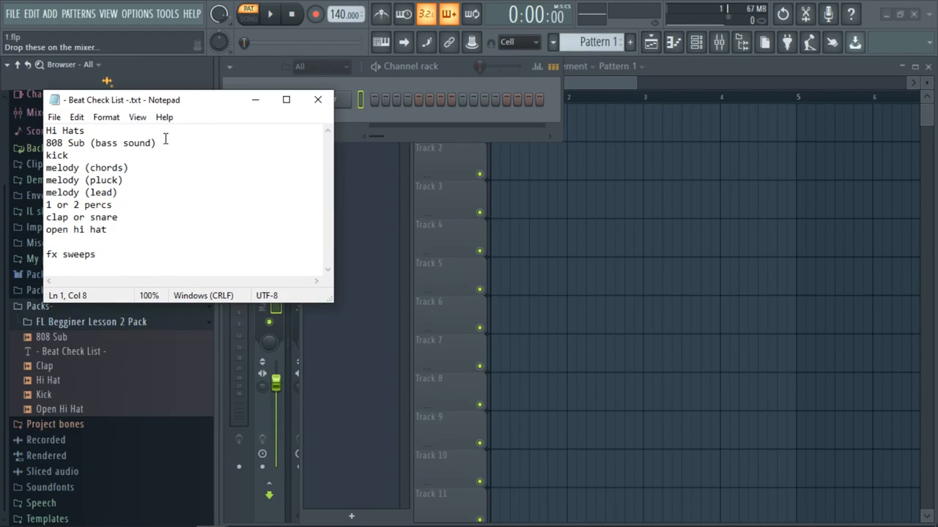
left_click(178, 169)
left_click(196, 220)
left_click(178, 231)
left_click_drag(195, 105, 145, 118)
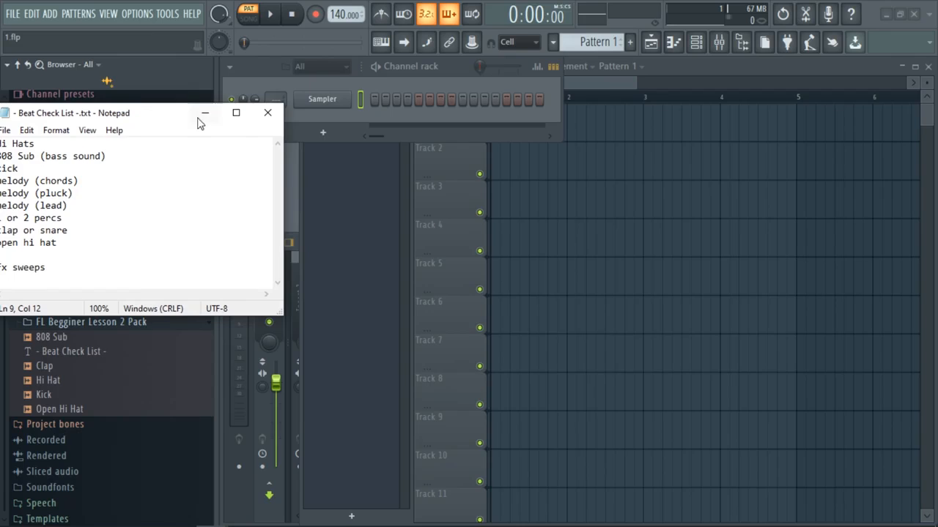
left_click(202, 115)
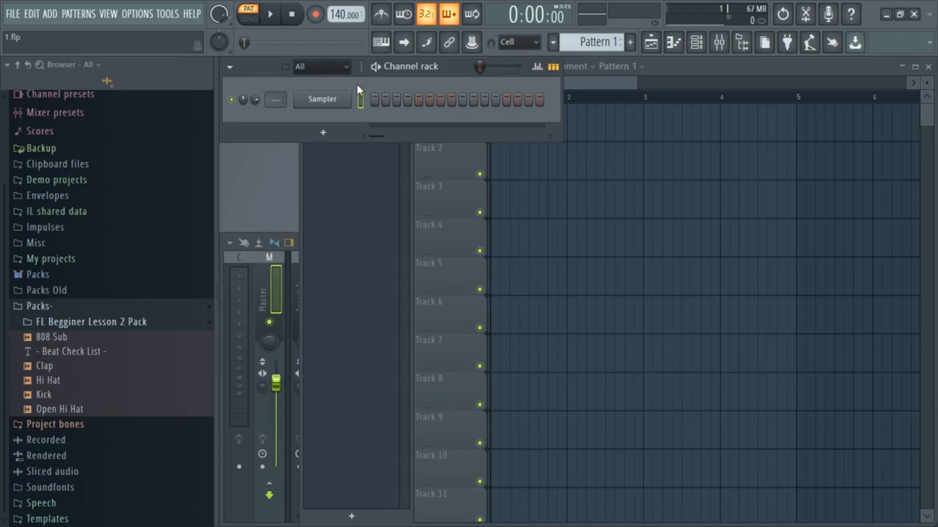
Look through the replacement plugins offered for the Sampler channel, including the synth group.
right_click(339, 95)
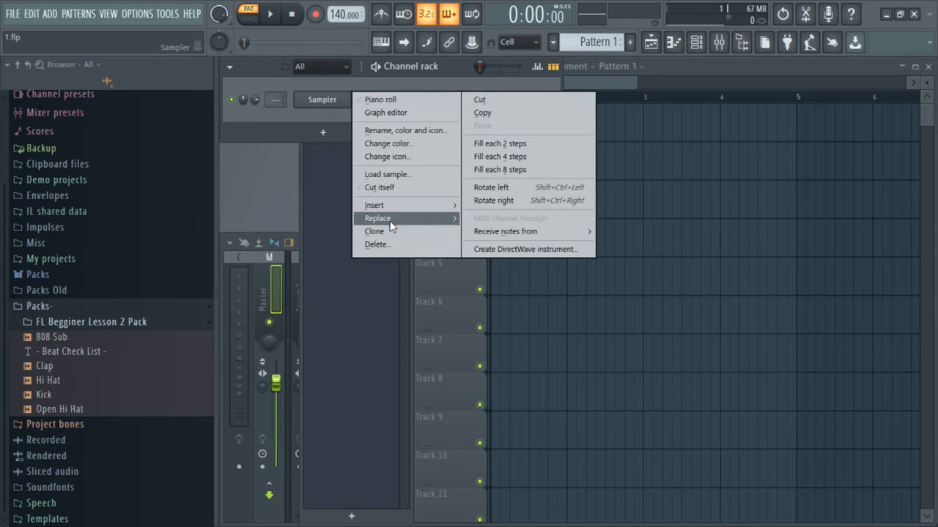
mouse_move(392, 225)
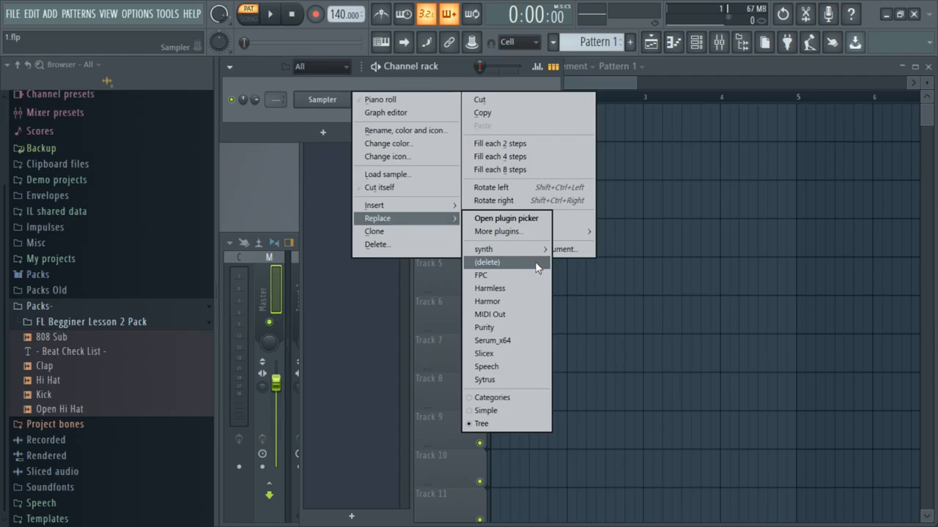
mouse_move(540, 252)
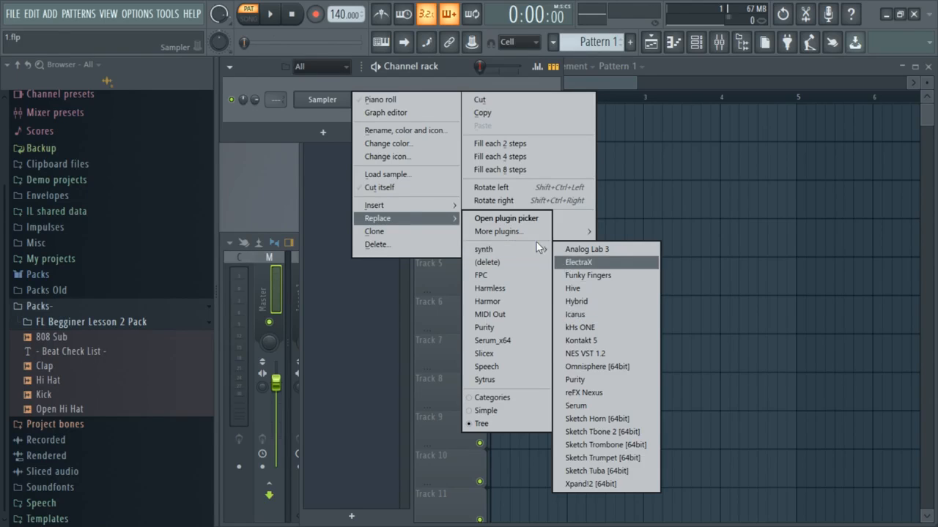
left_click(513, 219)
left_click(540, 301)
right_click(321, 104)
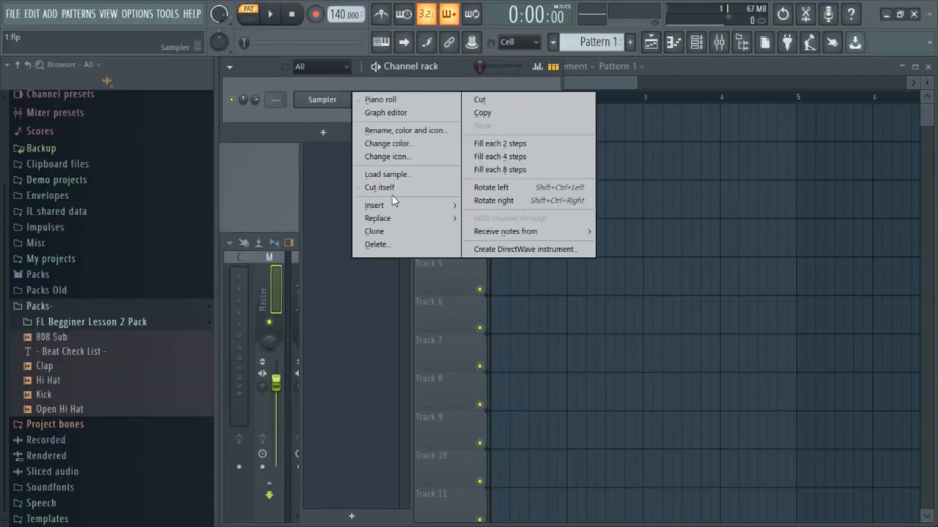
mouse_move(420, 219)
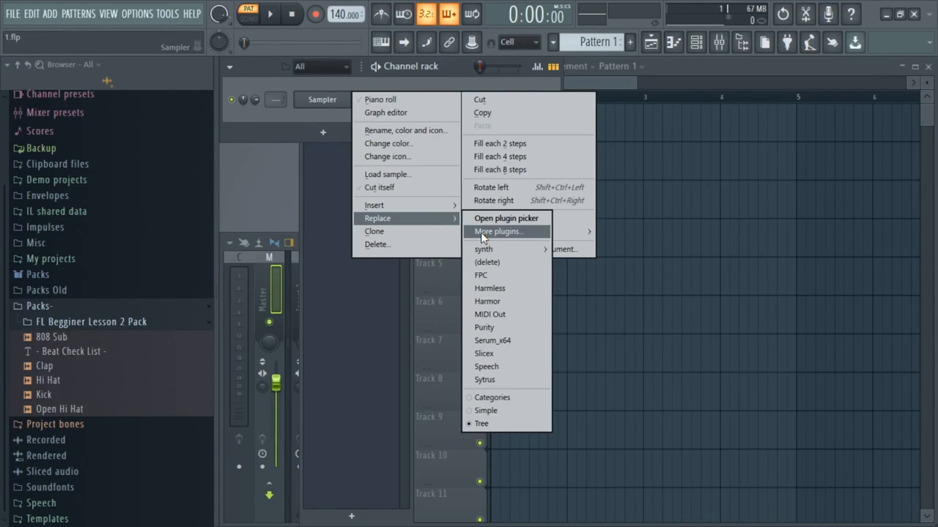
left_click(323, 102)
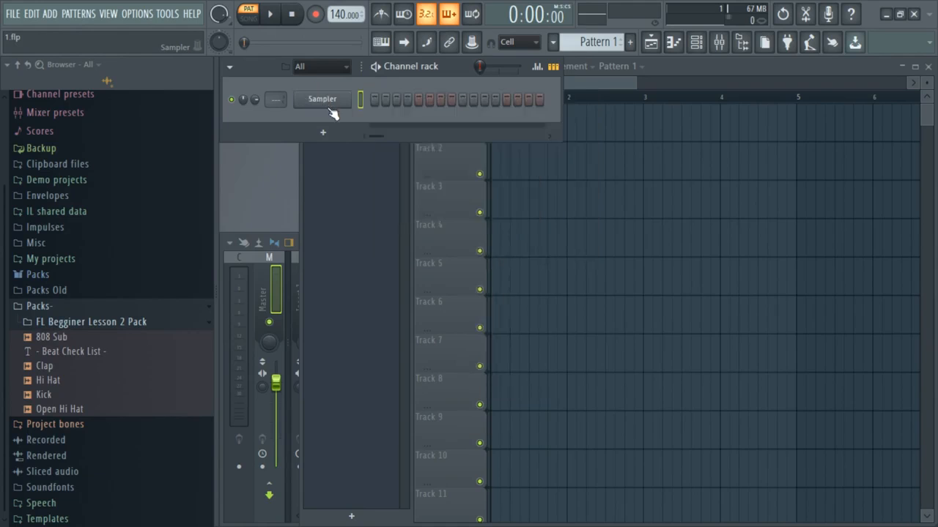
Search the generator plugin list for "ke" and mark FL Keys as a favorite.
right_click(324, 102)
mouse_move(408, 222)
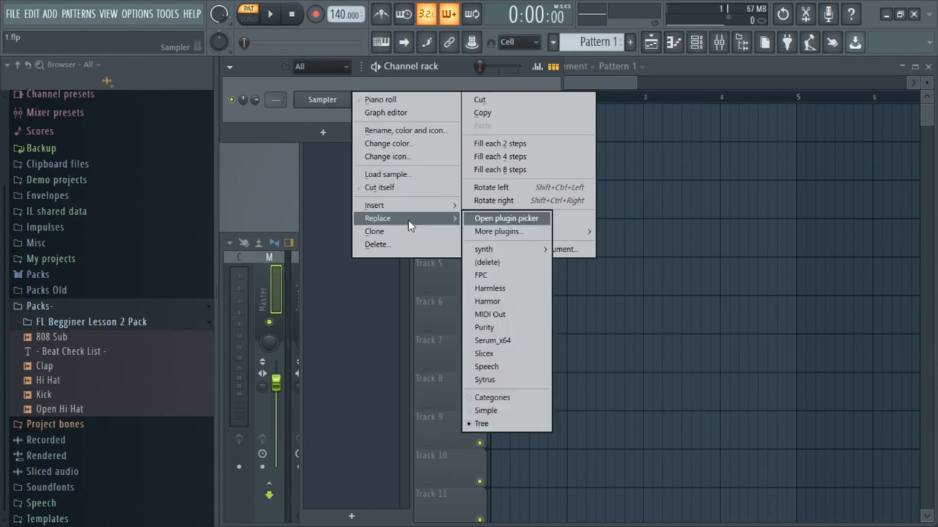
left_click(488, 231)
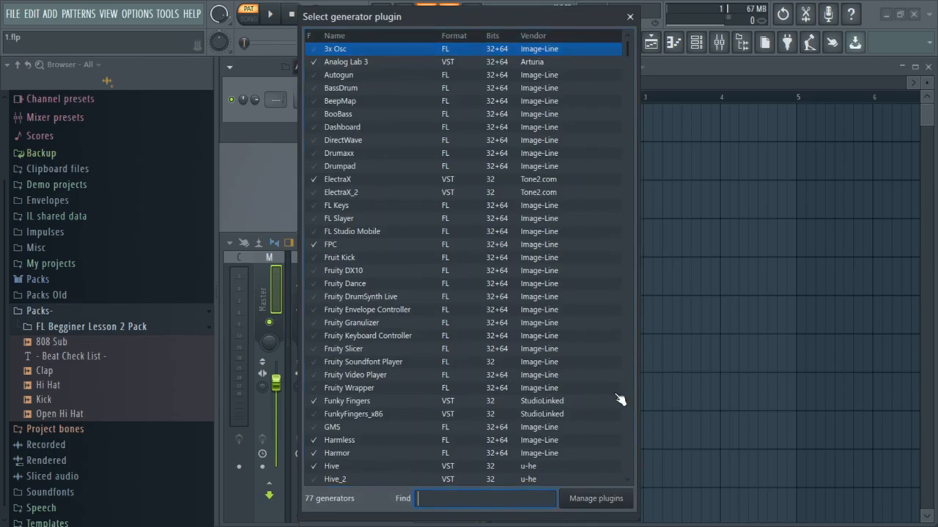
type("ke")
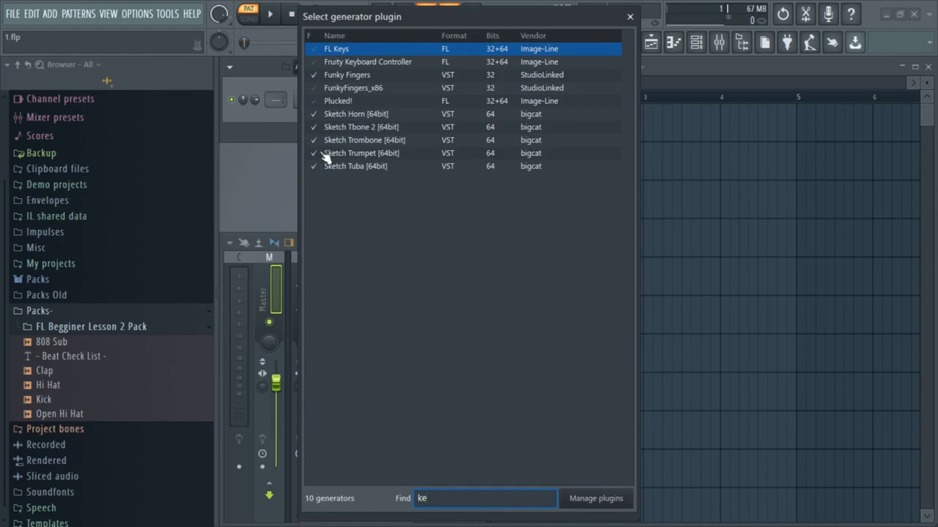
left_click(315, 50)
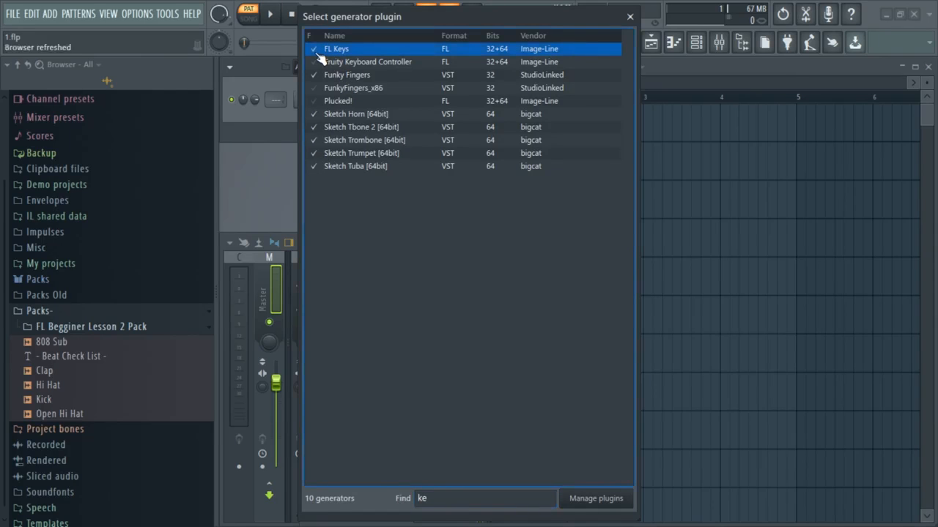
left_click(630, 16)
Replace the Sampler channel with FL Keys and place its plugin window just below the channel rack.
right_click(328, 102)
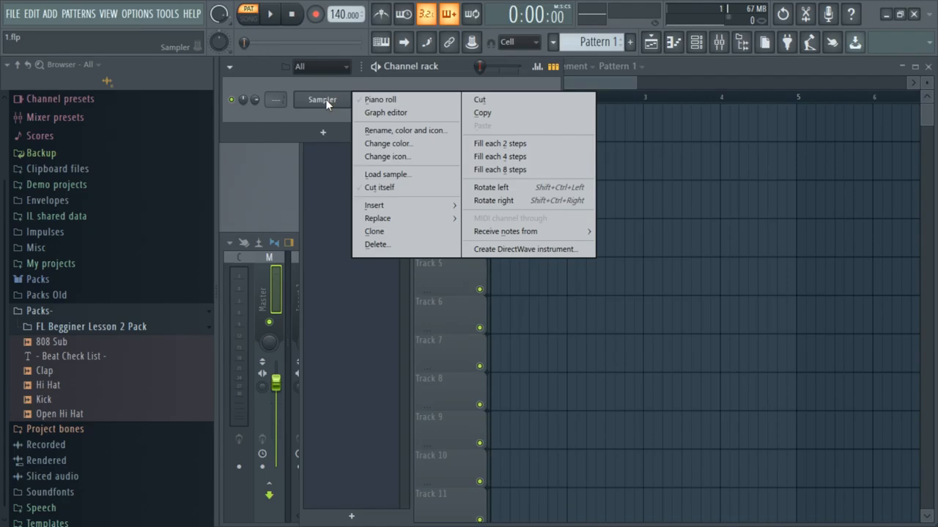
mouse_move(402, 225)
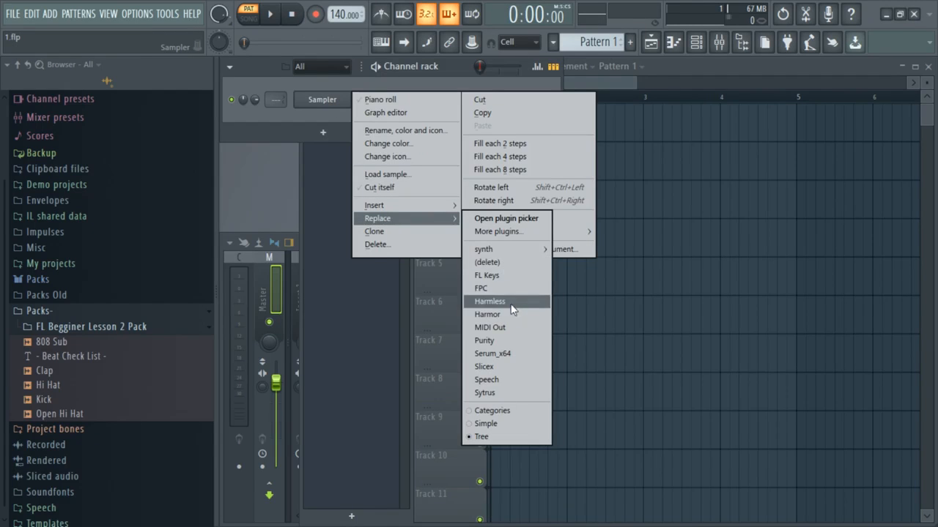
left_click(496, 276)
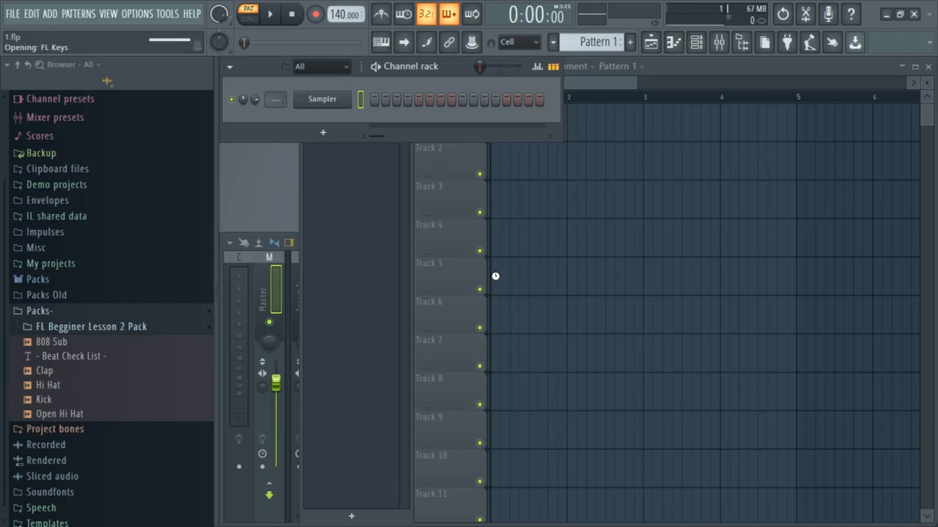
left_click_drag(465, 239, 354, 160)
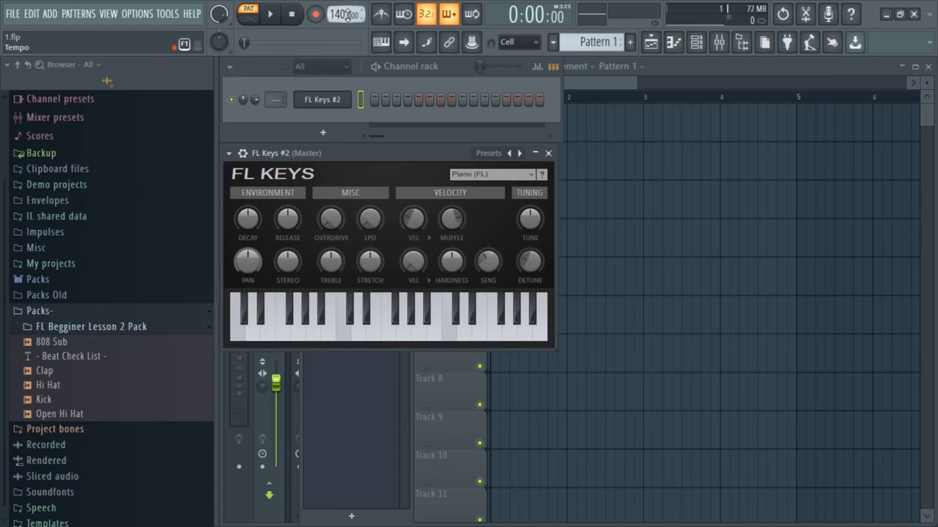
Open the piano roll for the FL Keys channel.
right_click(331, 104)
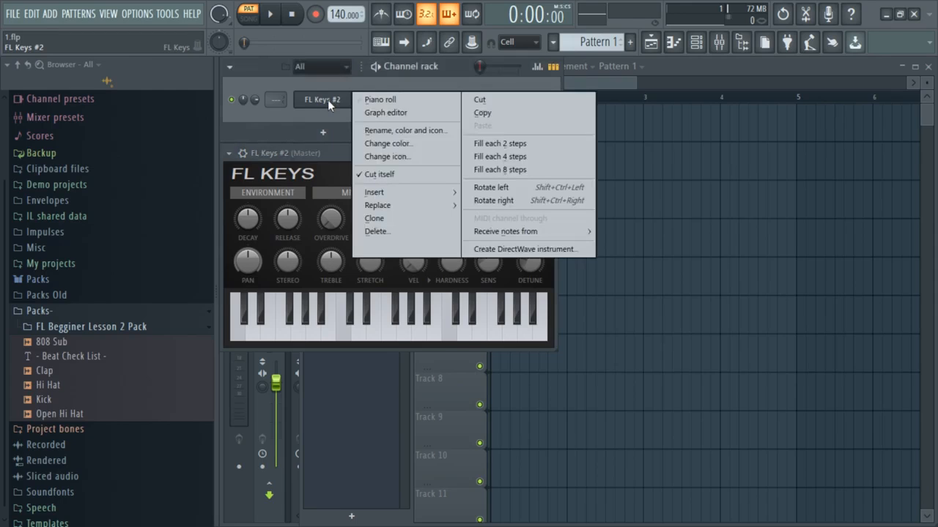
left_click(372, 103)
left_click_drag(389, 115, 711, 142)
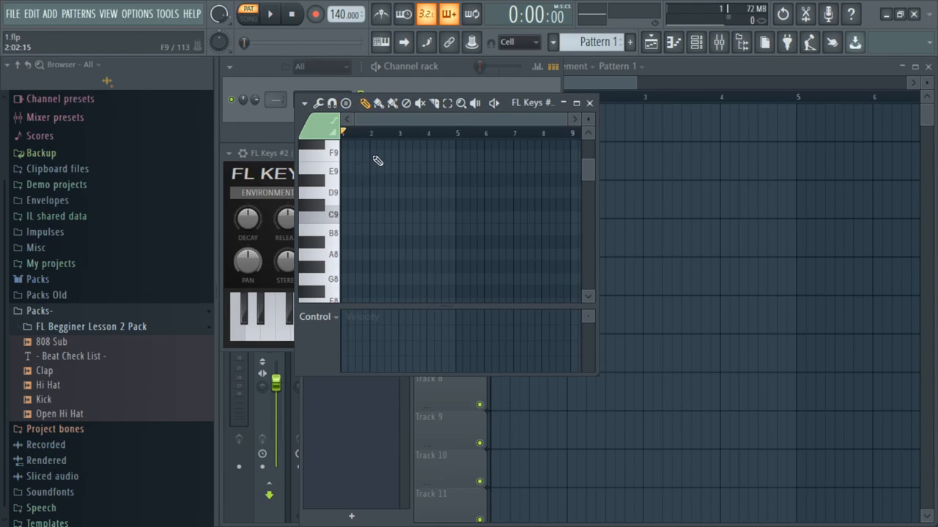
Draw a long A#6 note from bar 1 and slice it so it ends at bar 5.
scroll(378, 246, "down", 4)
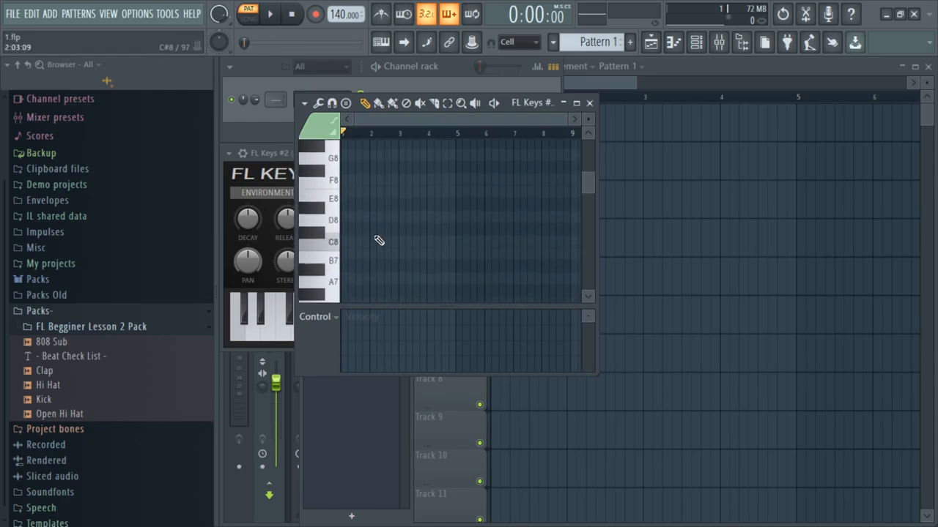
scroll(353, 245, "down", 2)
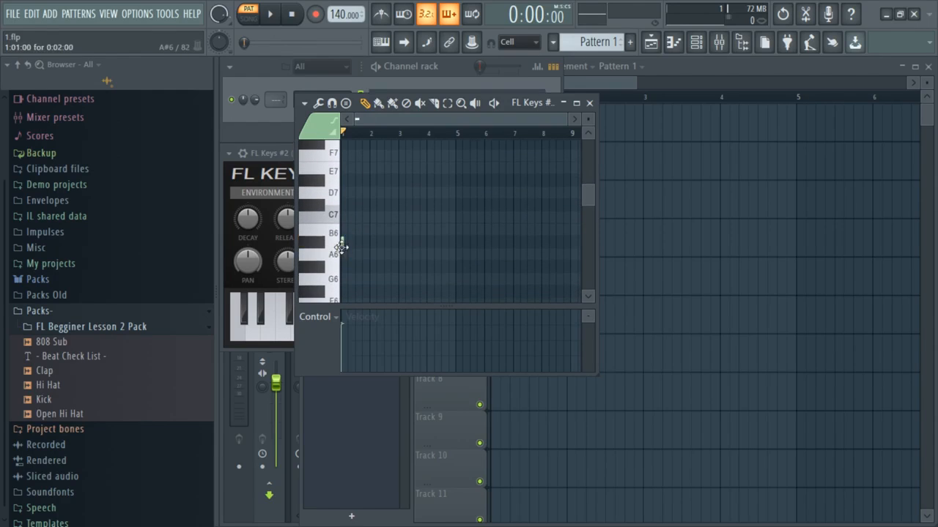
left_click_drag(345, 245, 458, 252)
left_click(433, 103)
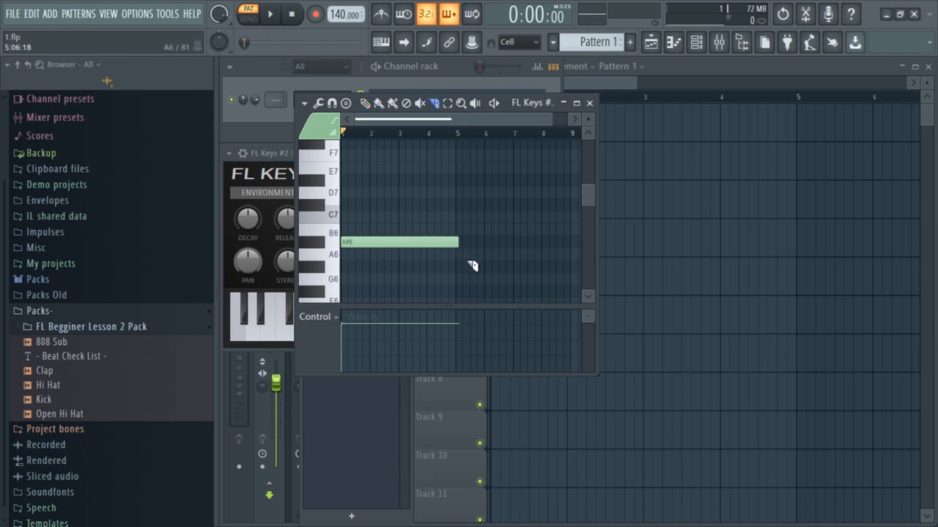
left_click_drag(458, 250, 458, 230)
left_click(365, 104)
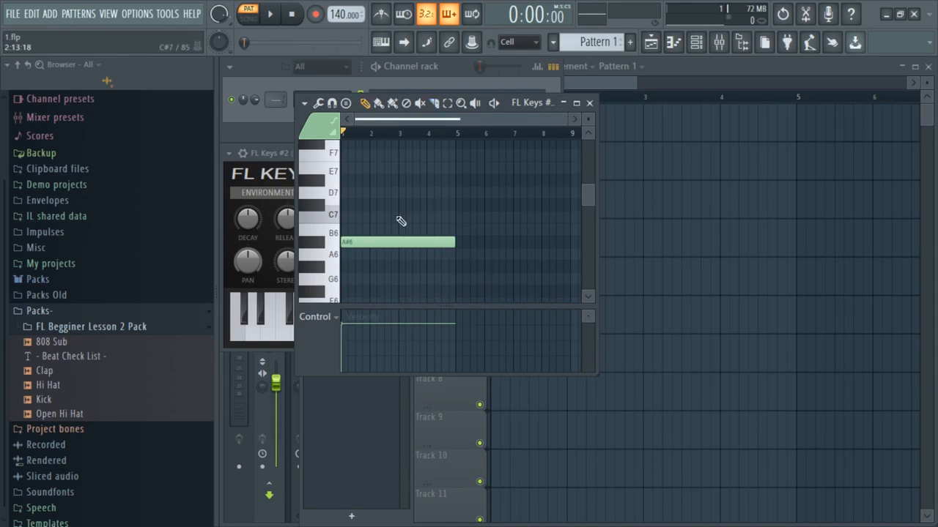
Try extra notes on the C7 row and right after the A#6 note, and delete both.
left_click_drag(563, 121, 668, 130)
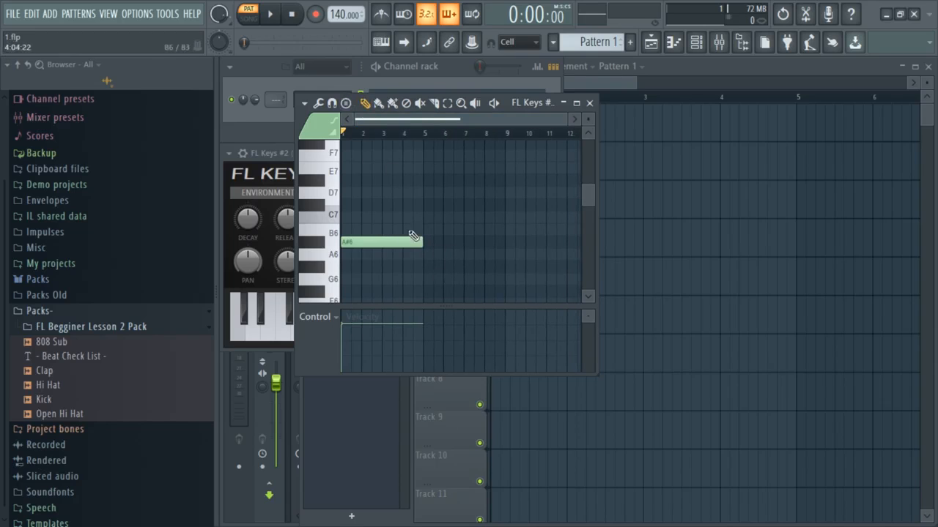
left_click(351, 217)
right_click(360, 217)
left_click(430, 242)
right_click(429, 242)
Try adding a second four-bar A#6 note from bar 5 and undo it.
left_click_drag(562, 120, 498, 118)
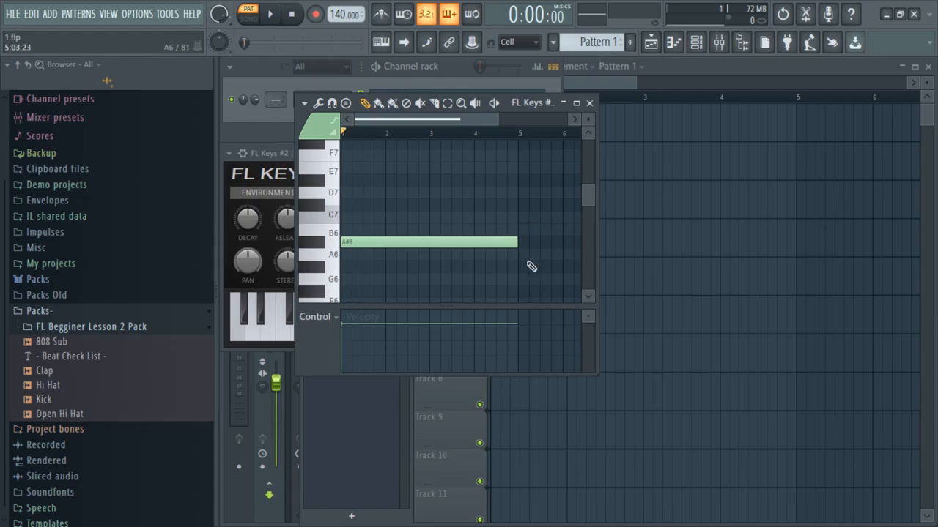
mouse_move(352, 136)
left_mouse_down()
mouse_move(487, 136)
mouse_move(522, 149)
mouse_move(496, 130)
mouse_move(345, 129)
left_mouse_up()
left_click_drag(498, 119, 570, 118)
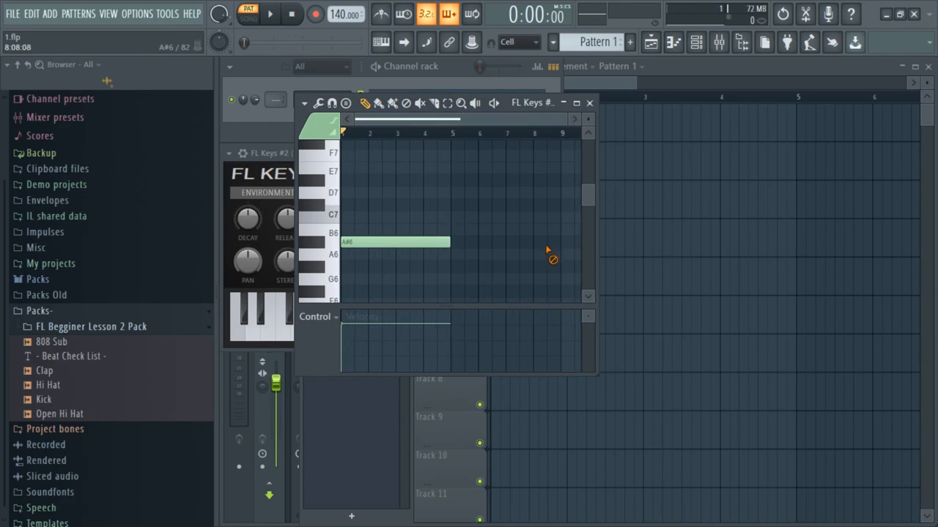
left_click(455, 240)
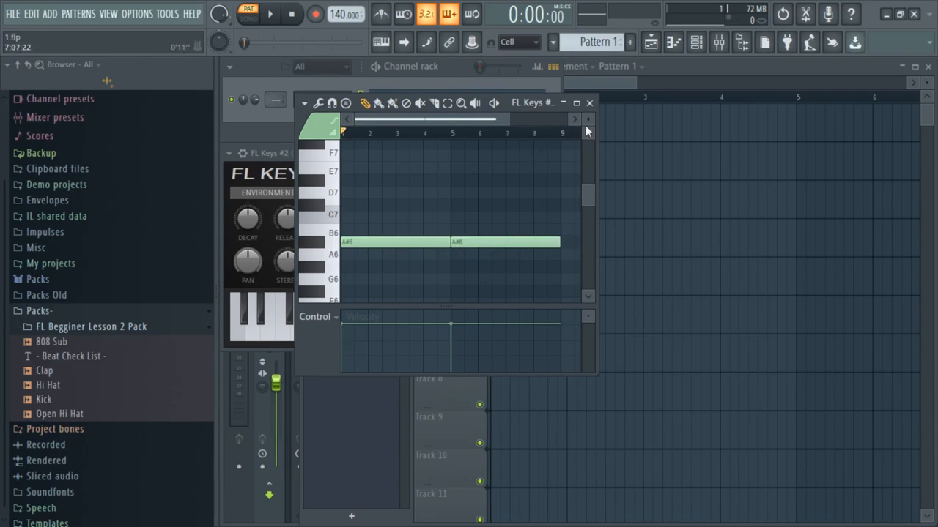
key("ctrl+z")
left_click_drag(569, 121, 470, 119)
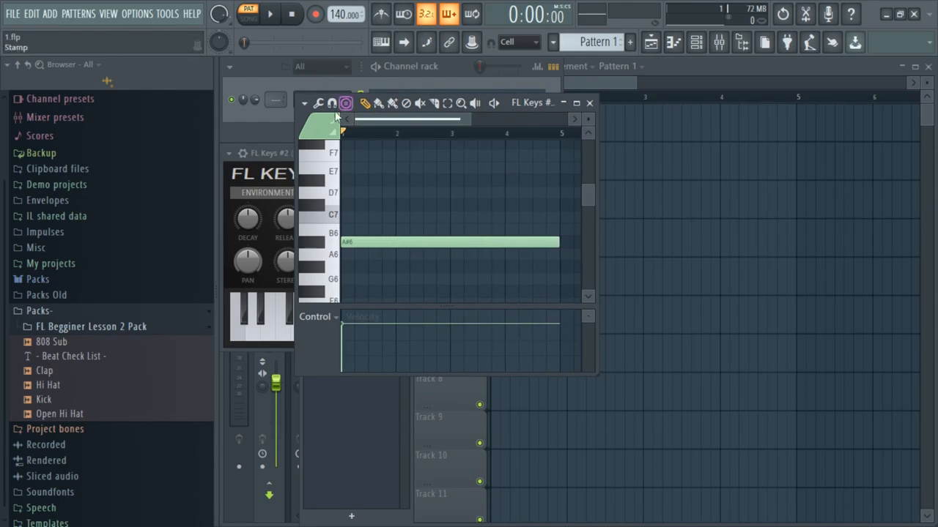
Move the piano roll aside, switch FL Keys to the Grand Piano (3 MB) wavetable and audition several keys.
left_click_drag(307, 101, 496, 162)
left_click(339, 317)
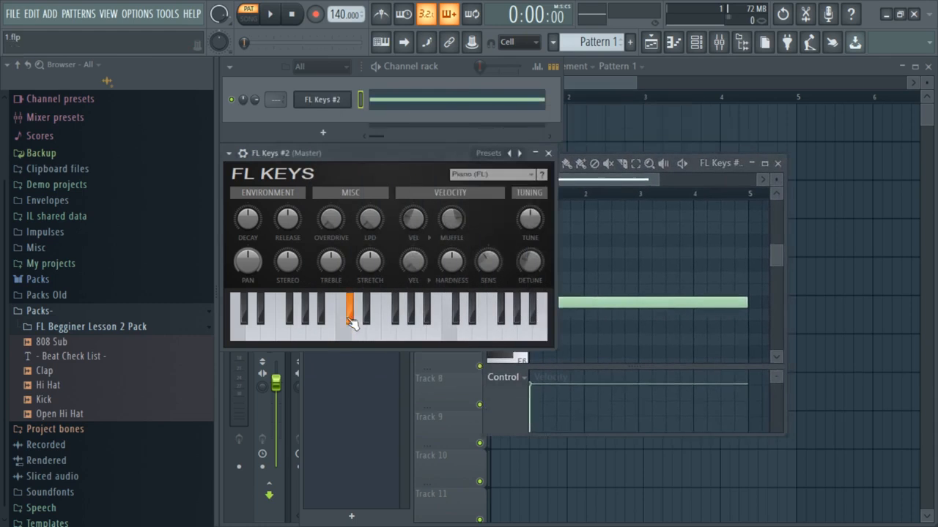
left_click(480, 176)
left_click(478, 202)
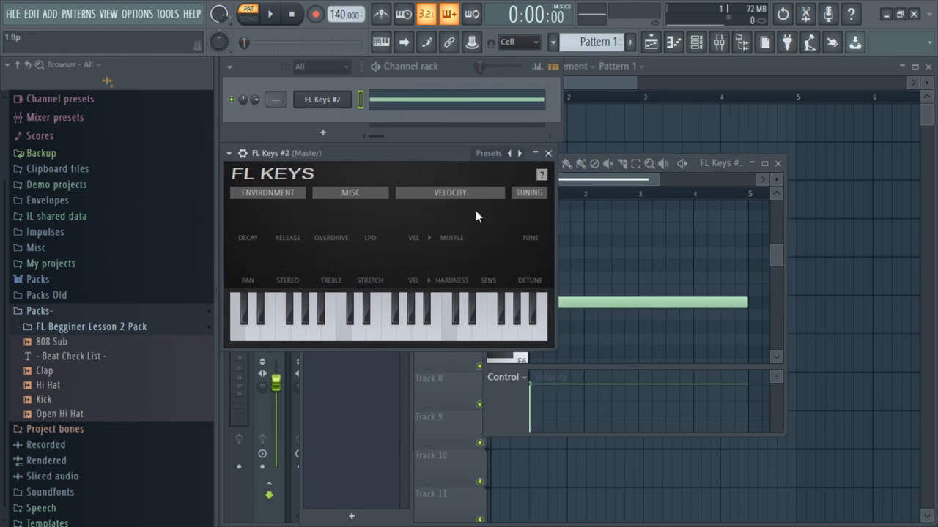
left_click(373, 326)
left_click(422, 330)
left_click(466, 331)
left_click(515, 331)
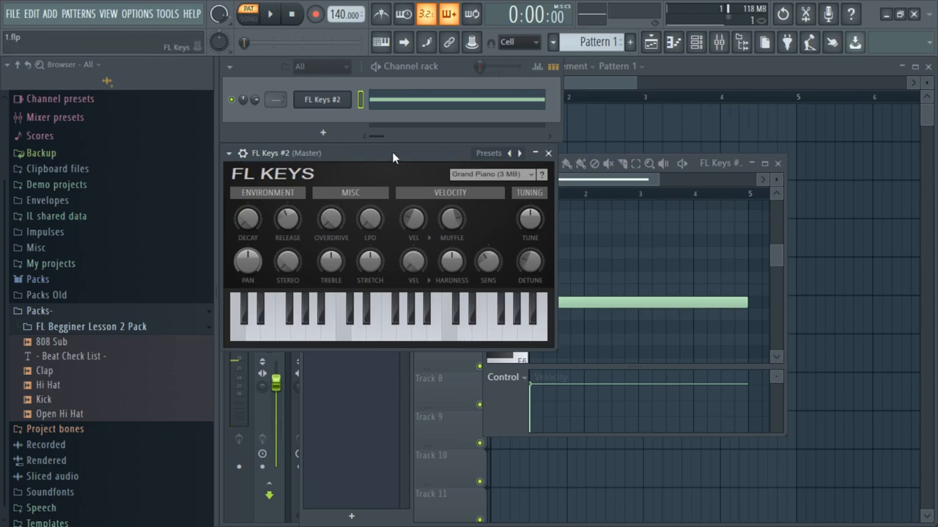
Move the FL Keys window slightly lower and reselect Grand Piano (3 MB) from its wavetable choices.
left_click_drag(436, 153, 420, 178)
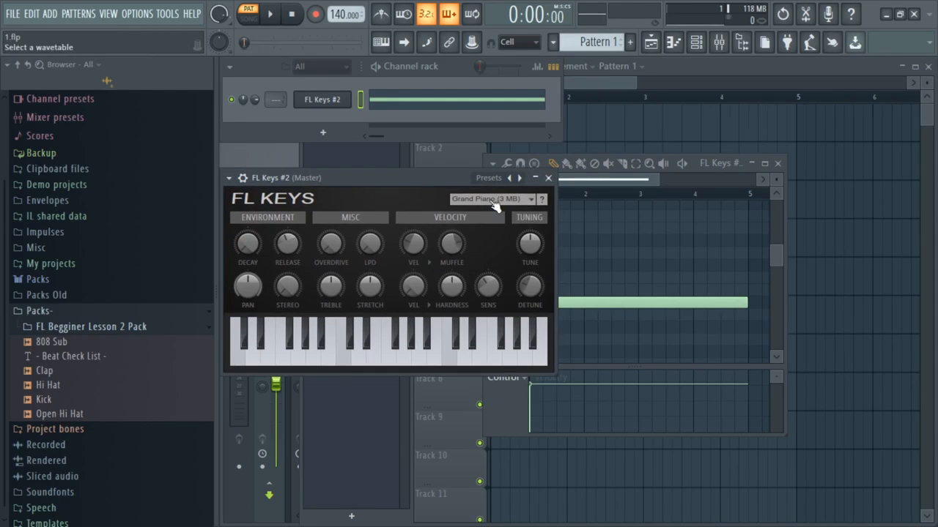
left_click(493, 200)
left_click(442, 175)
left_click(489, 198)
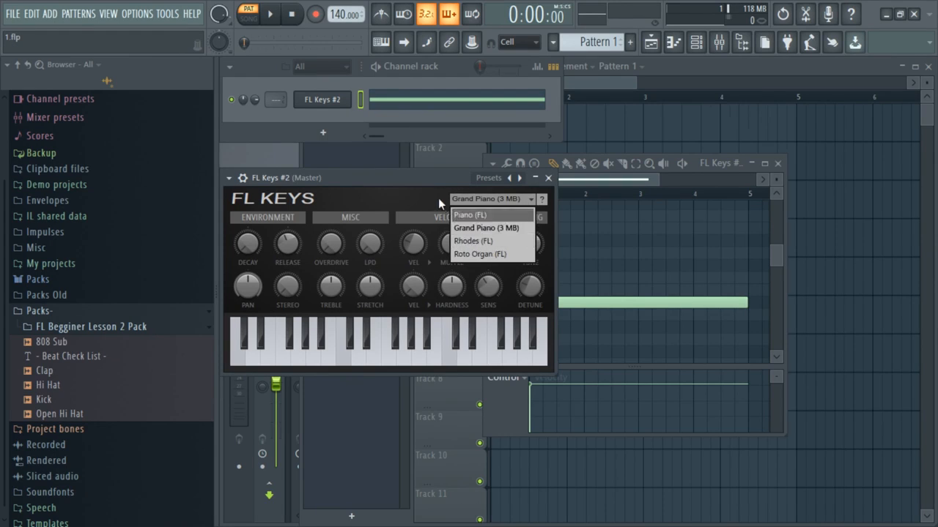
left_click(486, 230)
Replace the A#6 note in the piano roll with a four-bar C6 note starting at bar 1.
left_click(618, 302)
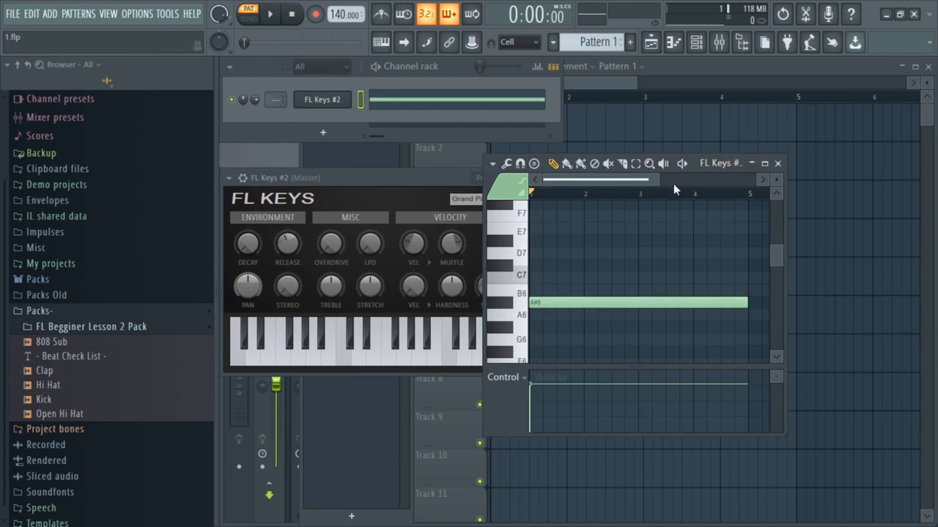
left_click_drag(656, 186, 692, 183)
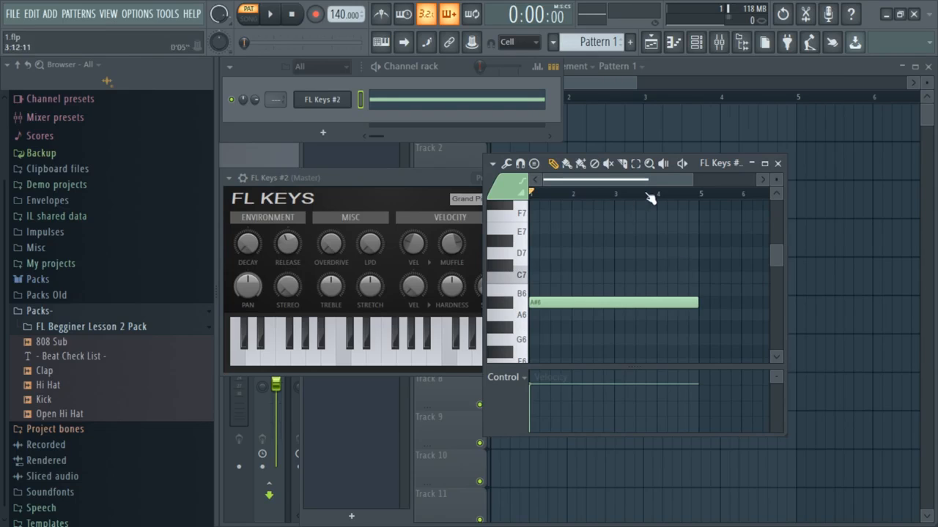
right_click(671, 303)
scroll(667, 286, "down", 4)
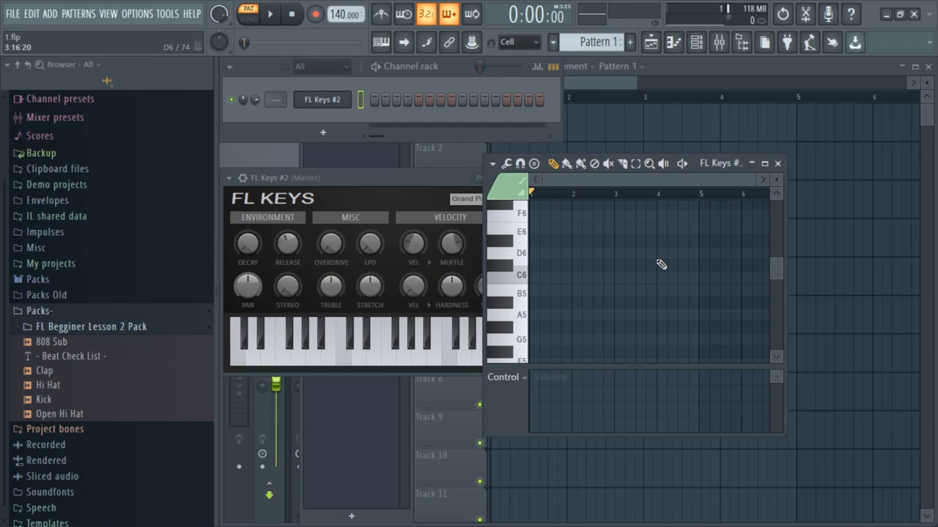
left_click_drag(759, 179, 715, 178)
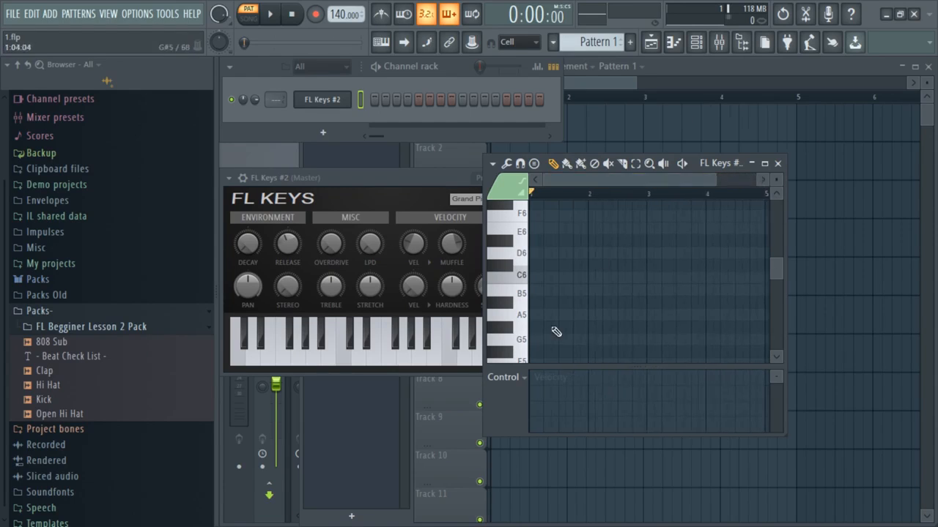
left_click(543, 280)
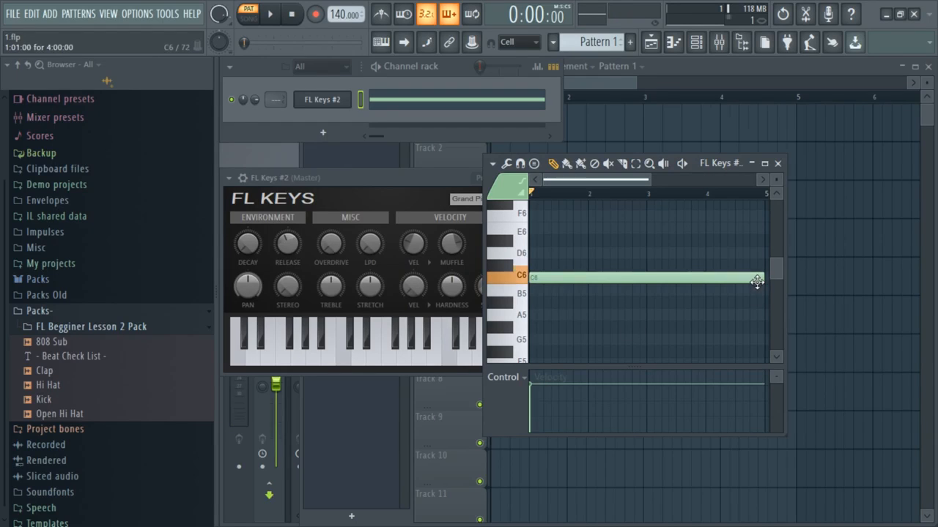
Shorten the C6 note to half a bar, stack equal A5 and F5 notes under it at bar 1, and play the chord.
left_click_drag(758, 281, 554, 281)
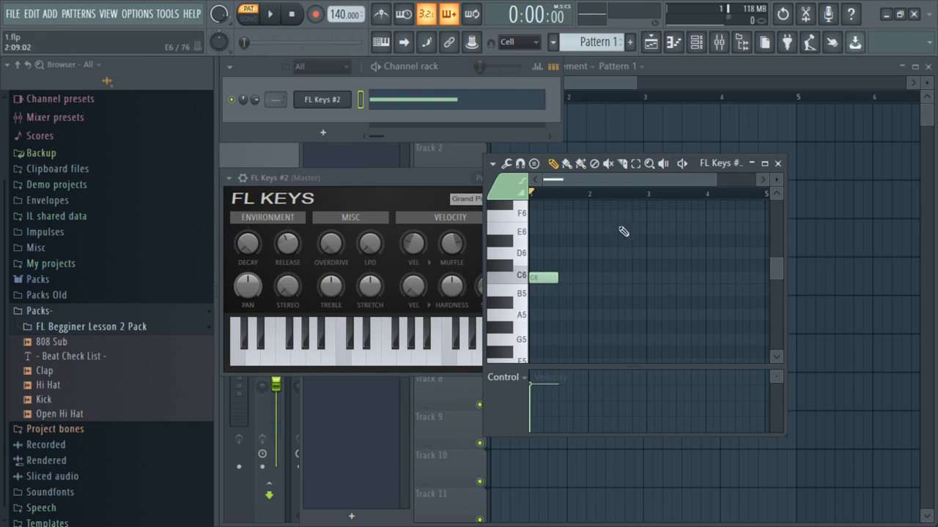
left_click_drag(718, 179, 631, 180)
left_click(551, 315)
scroll(543, 329, "down", 2)
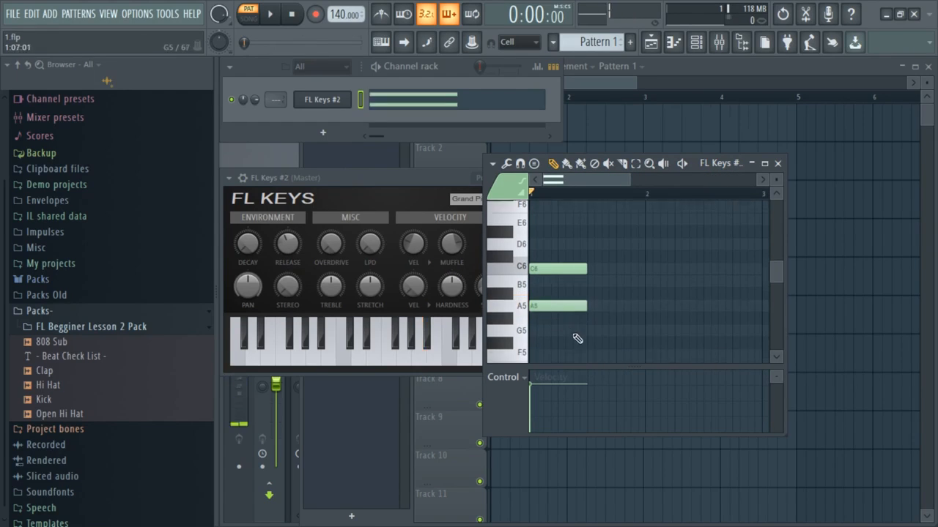
left_click(543, 327)
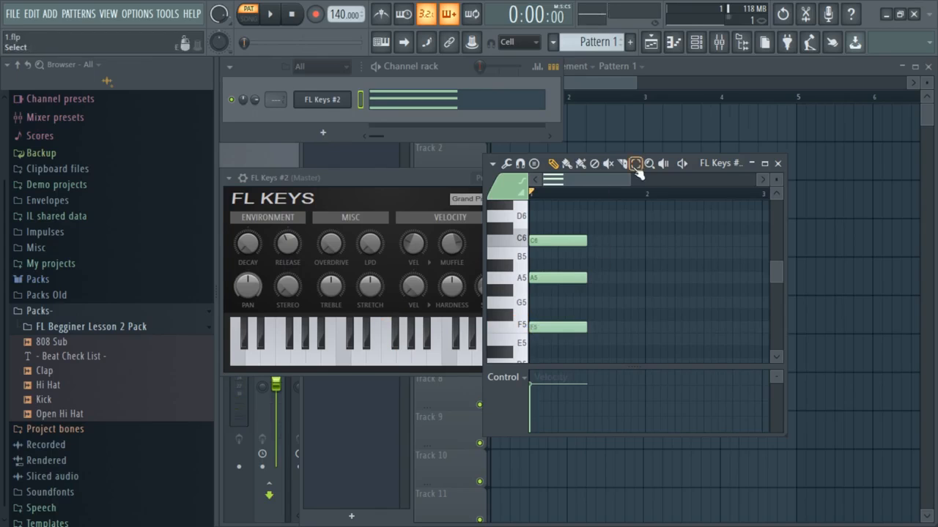
left_click(681, 164)
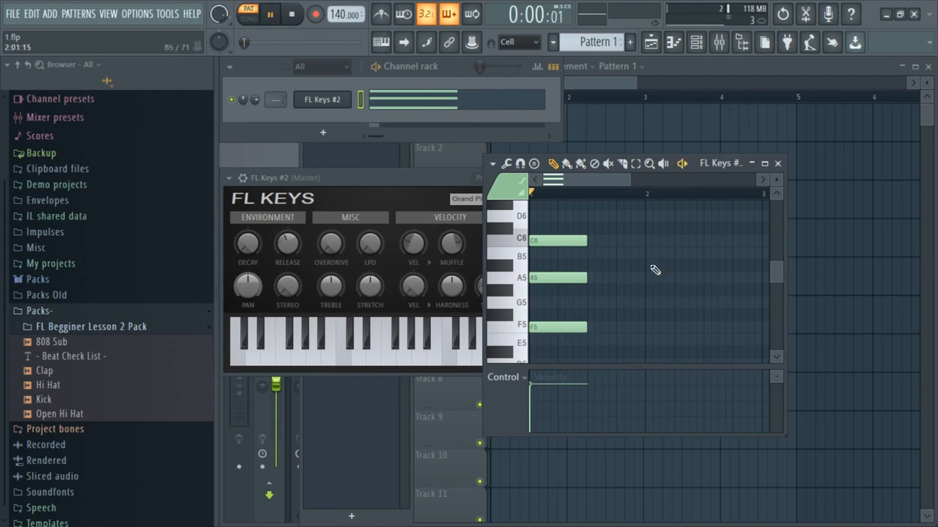
key("space")
Add a half-bar chord of B5, G5 and E5 notes starting at step 13 of bar 1.
left_click_drag(631, 181, 703, 181)
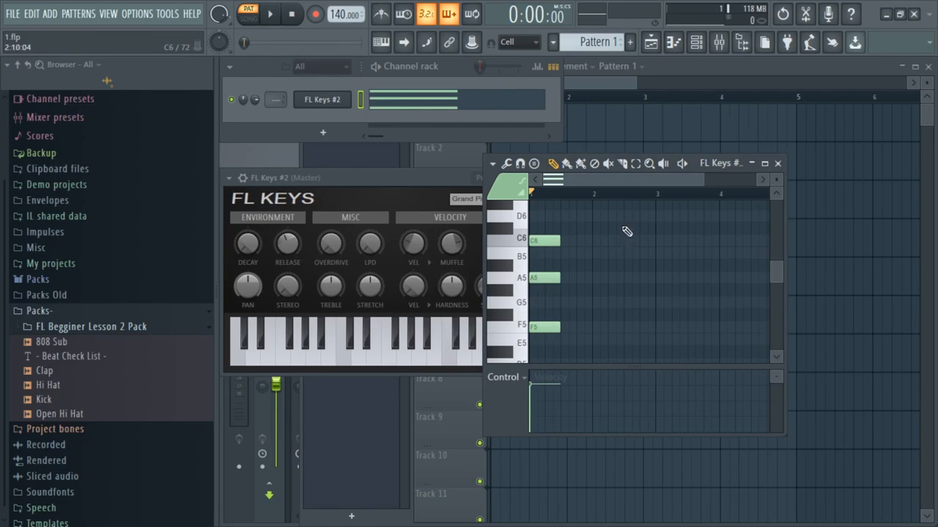
left_click(587, 254)
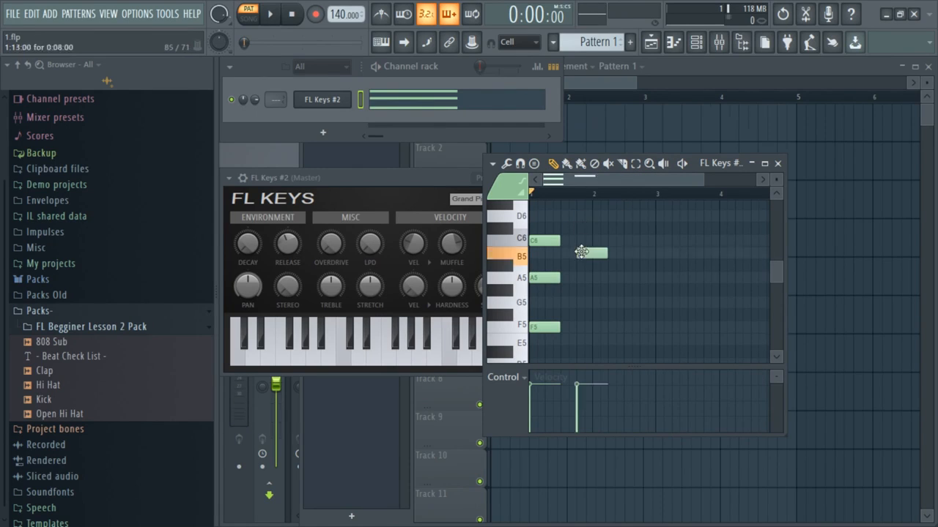
left_click(580, 278)
left_click_drag(583, 294, 582, 306)
right_click(586, 280)
left_click(590, 341)
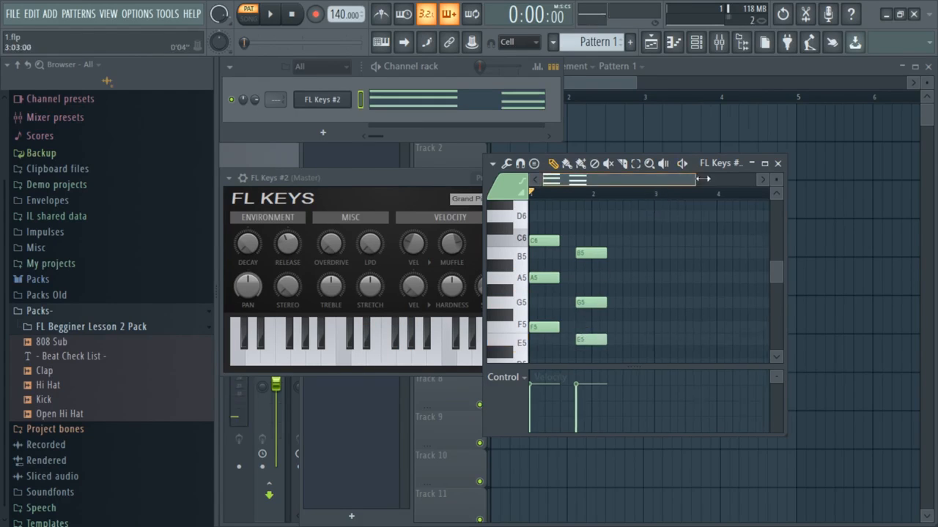
Play back the two chords without the metronome and again with the metronome turned on.
key("space")
left_click_drag(673, 180, 712, 179)
key("space")
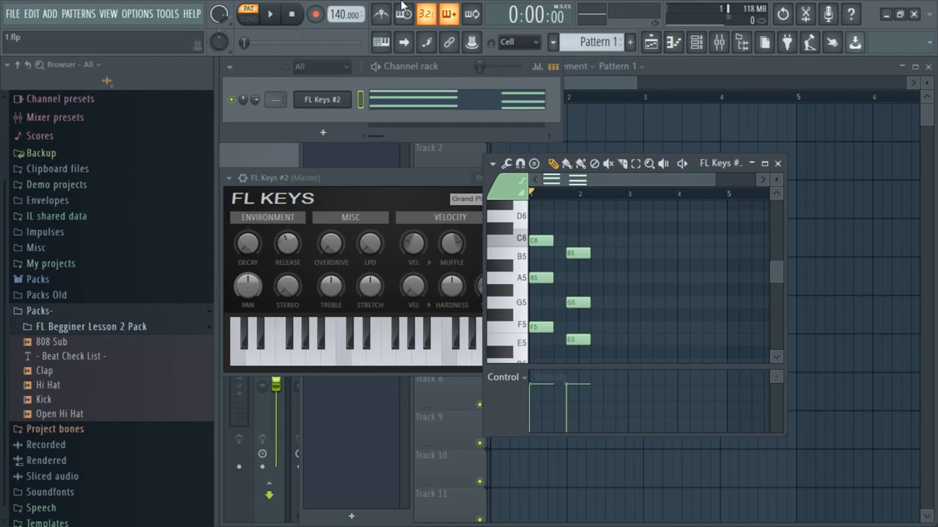
left_click(380, 13)
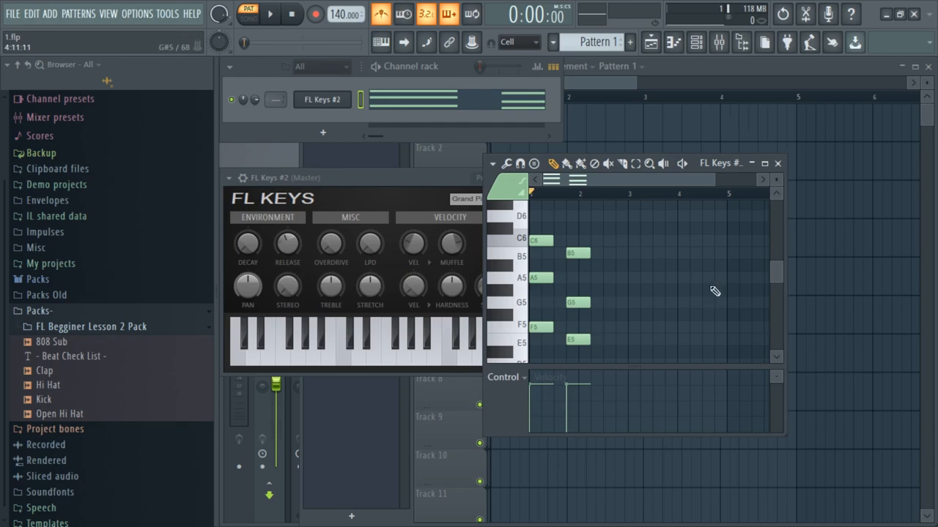
mouse_move(714, 181)
left_mouse_down()
mouse_move(761, 182)
mouse_move(719, 186)
left_mouse_up()
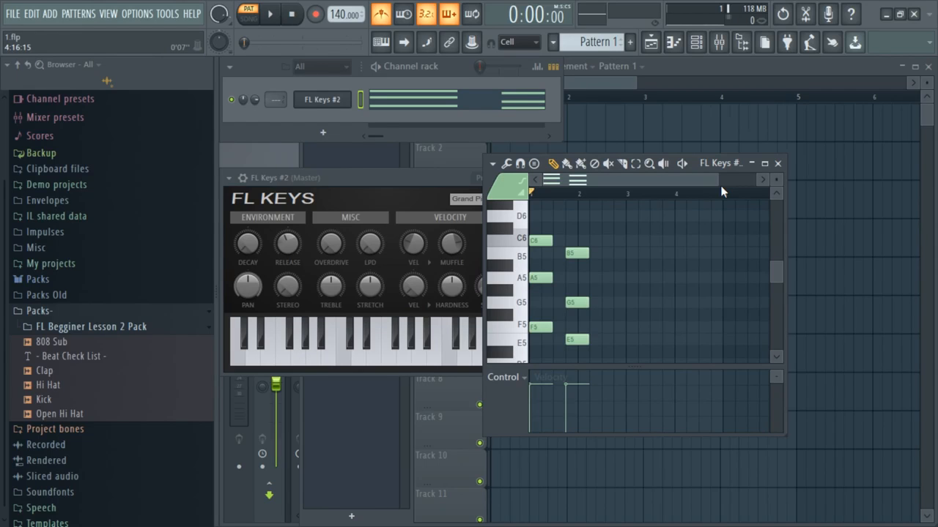
key("space")
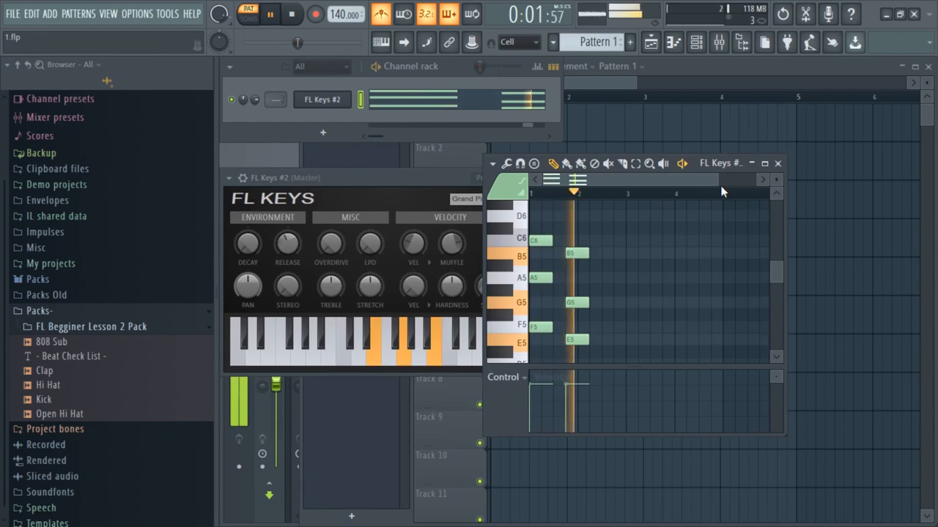
key("space")
Add two half-bar chords of B5, G5 and E5, one at bar 3 and one at step 13 of bar 3.
left_click(636, 252)
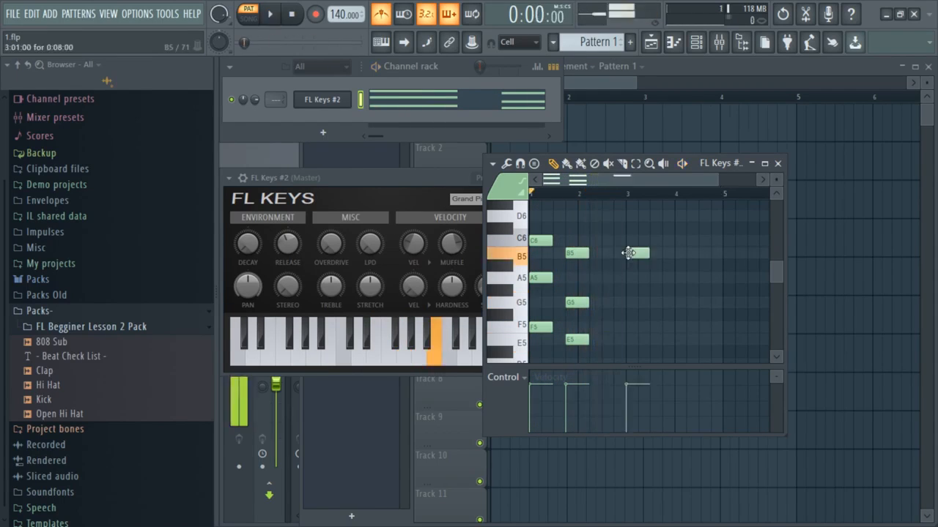
left_click(636, 303)
left_click(641, 340)
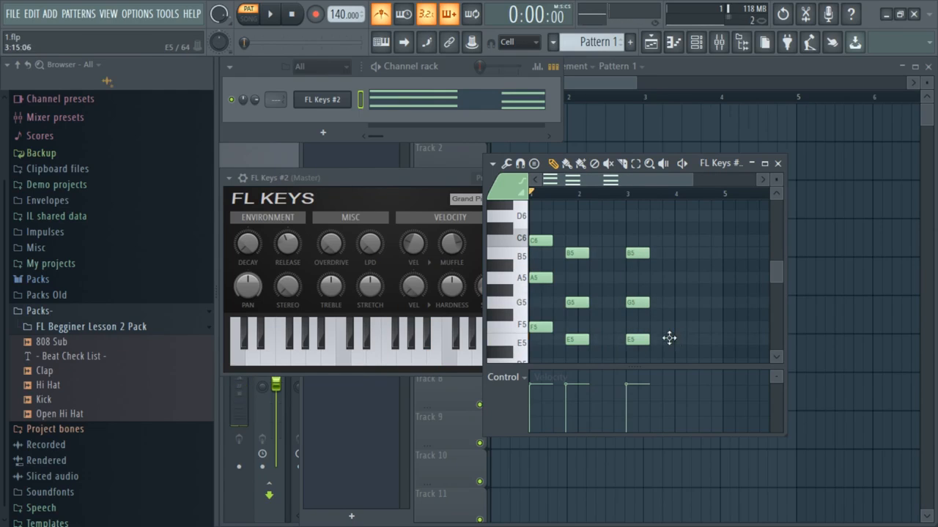
left_click(671, 340)
left_click(671, 302)
left_click(671, 253)
Play back the four-chord pattern and turn the metronome off.
key("space")
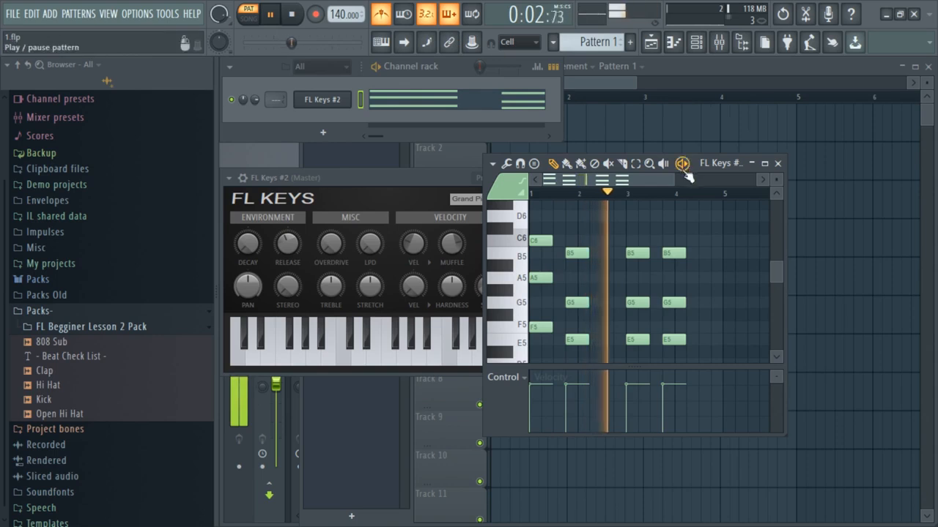
left_click_drag(652, 178, 715, 180)
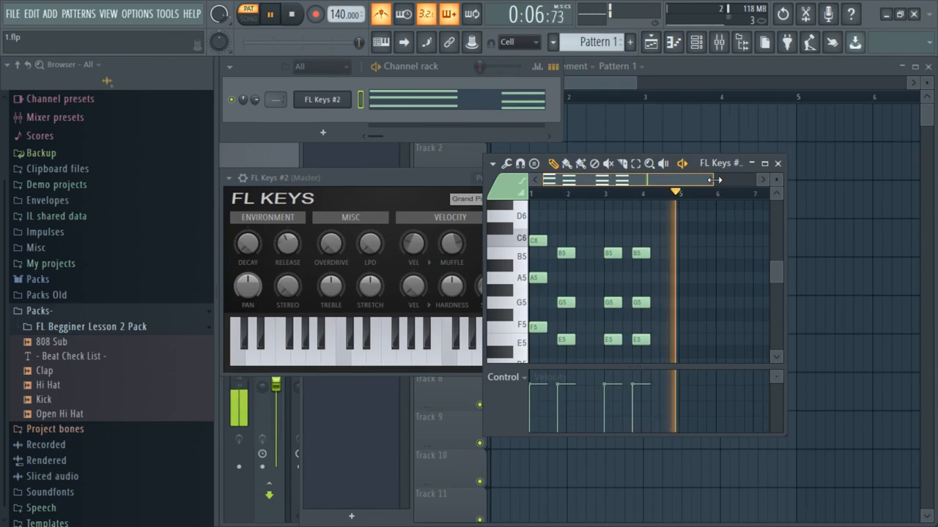
key("space")
left_click(391, 19)
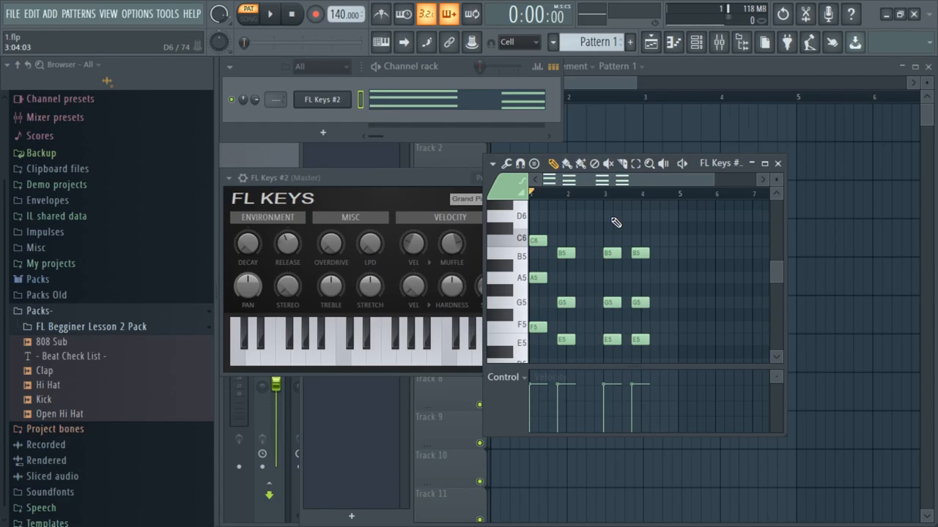
Switch to the Beat Check List file in Notepad and mark the "melody (chords)" line with a trailing row of dashes.
key("super")
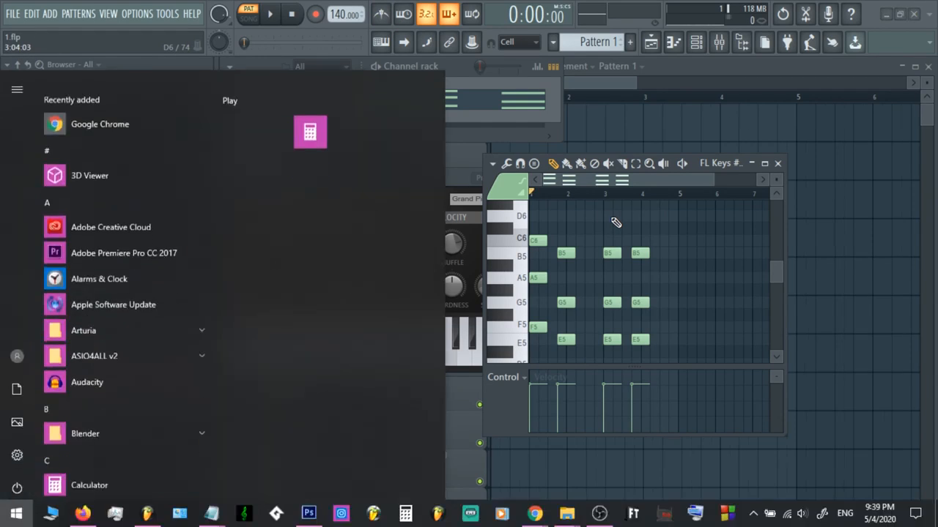
mouse_move(210, 513)
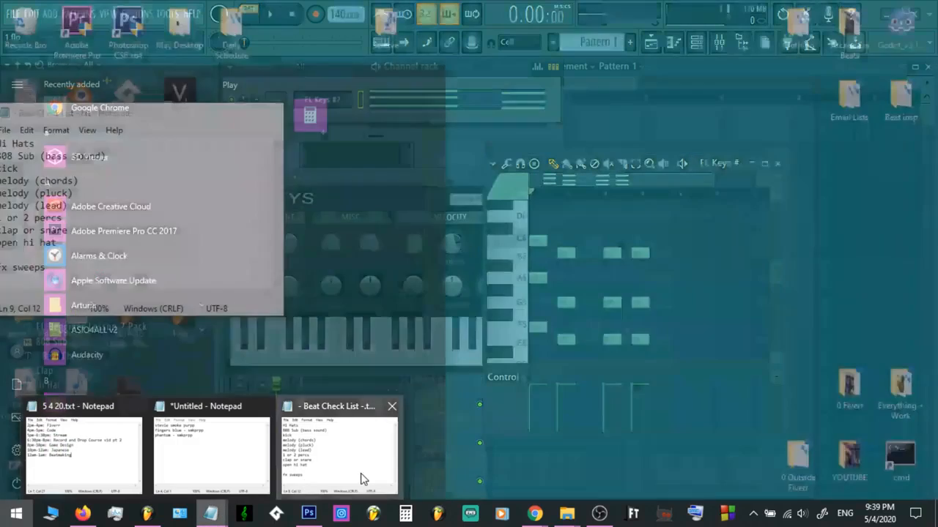
left_click(360, 476)
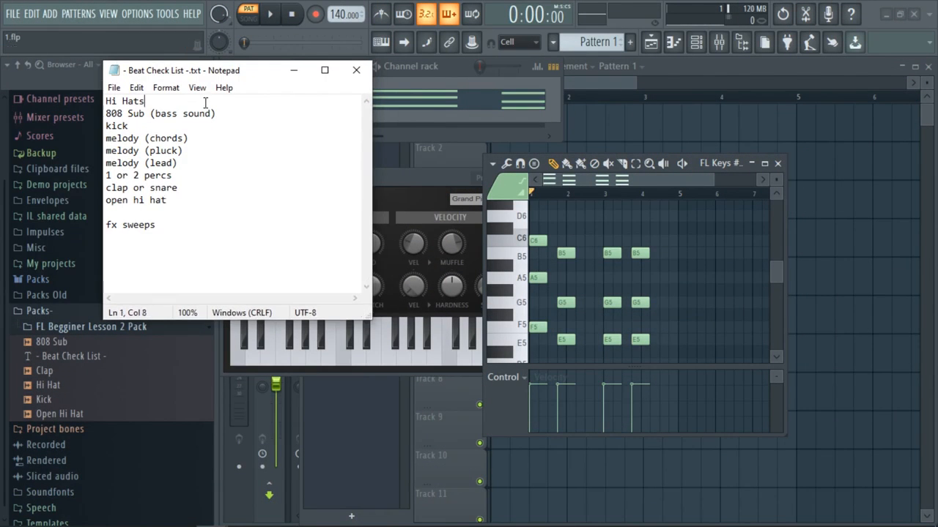
triple_click(218, 144)
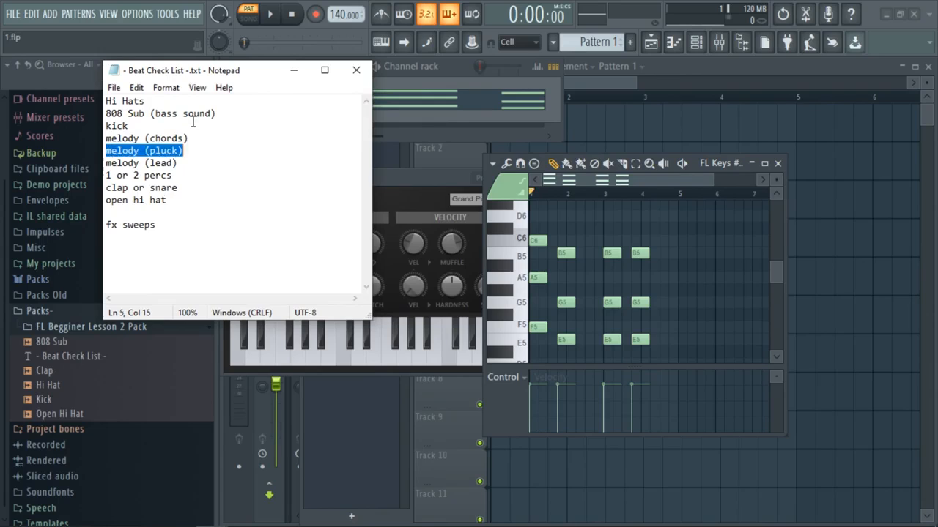
left_click(214, 142)
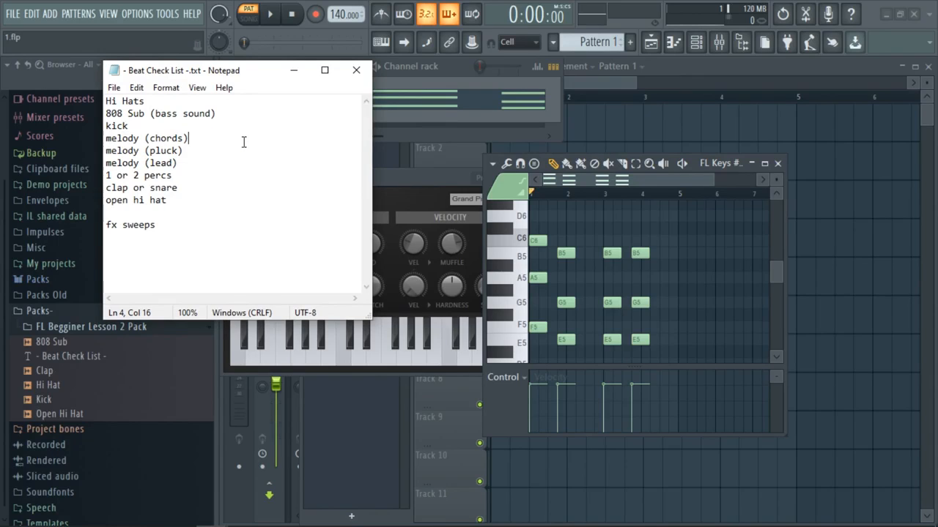
type("-------------------")
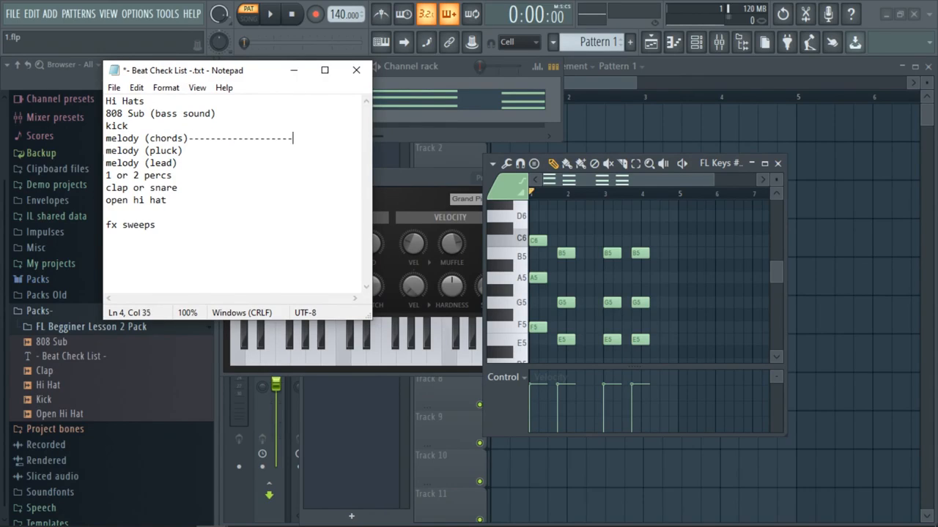
left_click(192, 152)
Return to FL Studio, add a Purity plugin channel to the channel rack and move its window higher.
left_click(450, 64)
left_click(229, 67)
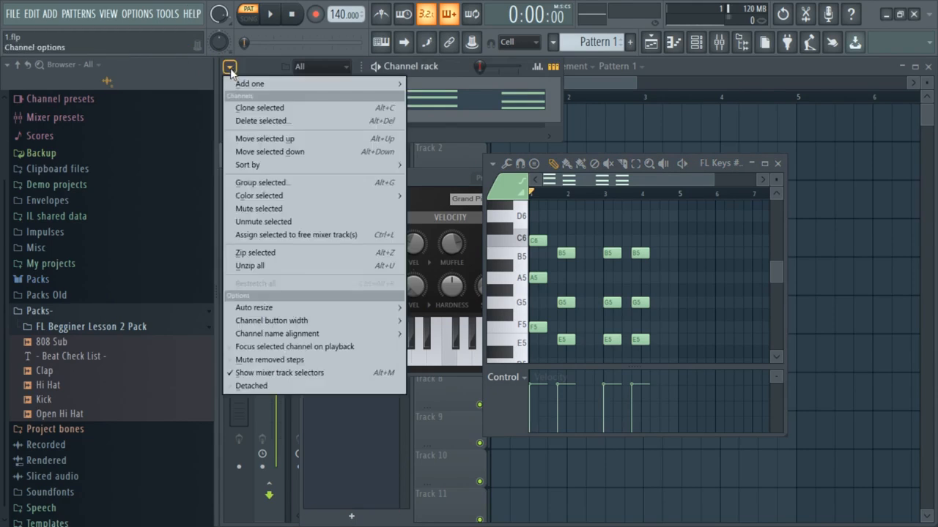
mouse_move(260, 83)
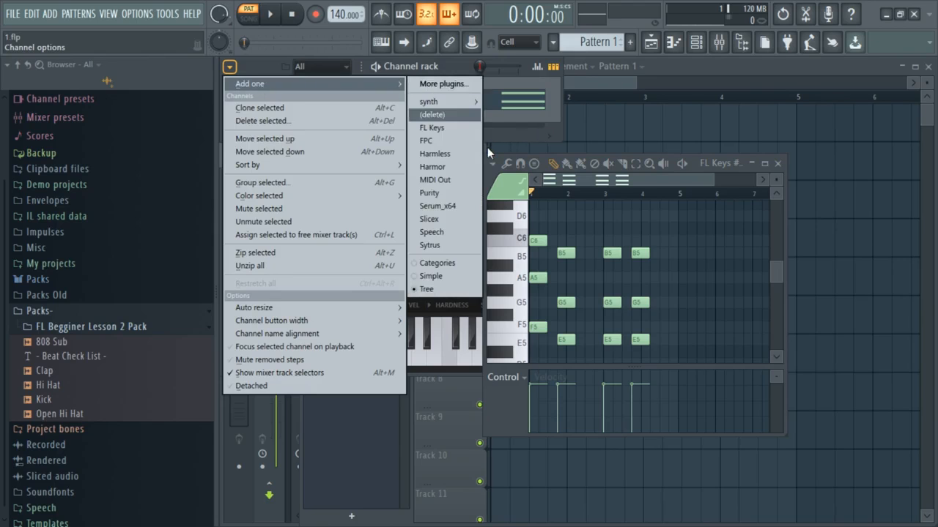
left_click(461, 193)
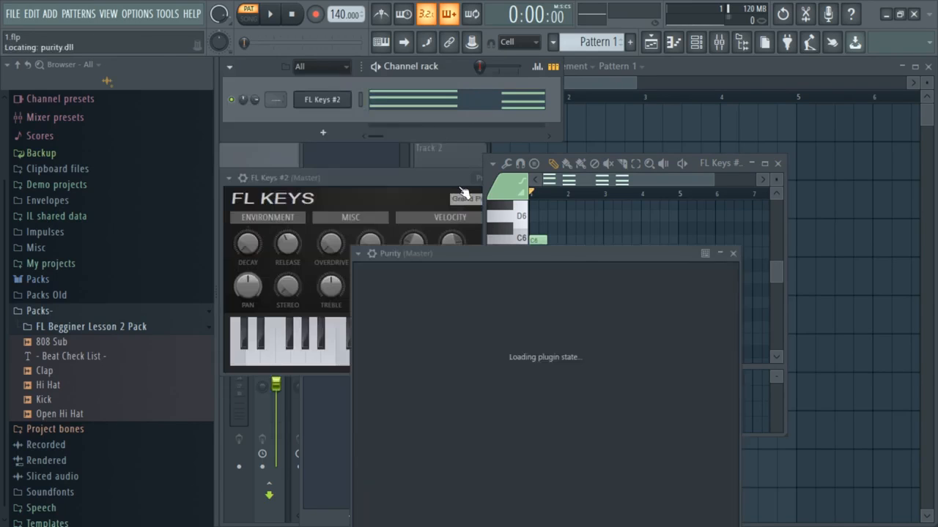
left_click_drag(529, 255, 443, 140)
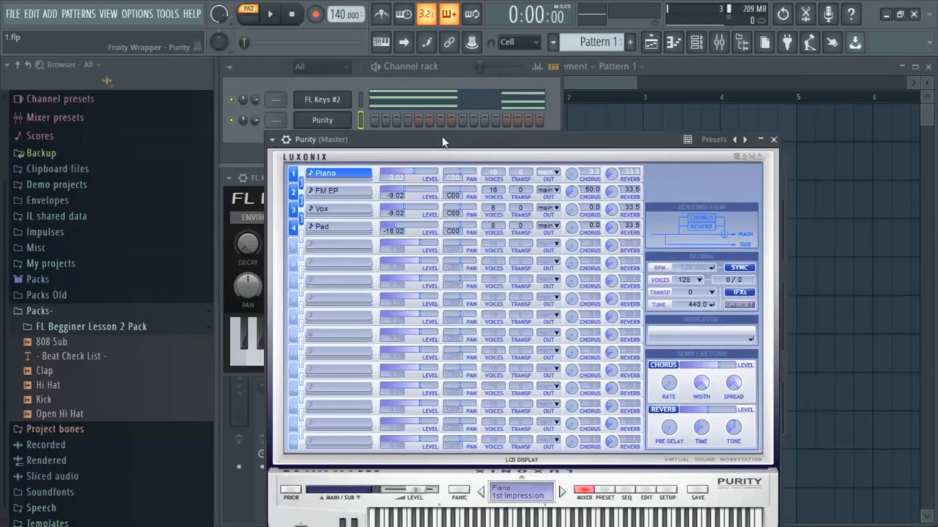
Open Purity's preset list and choose Breath Bell, then Breath Bell 1, from the Bell & Perc category.
left_click(604, 496)
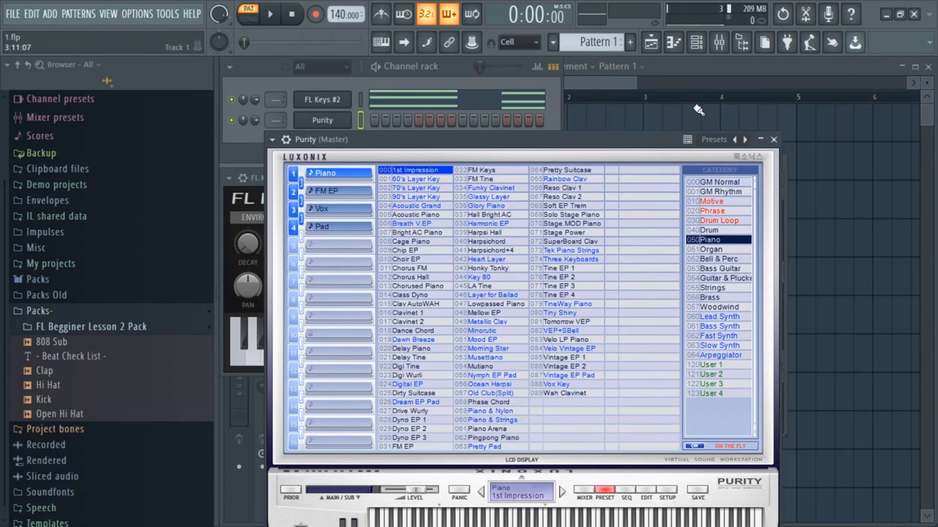
left_click(712, 260)
left_click_drag(392, 139, 394, 100)
left_click(433, 195)
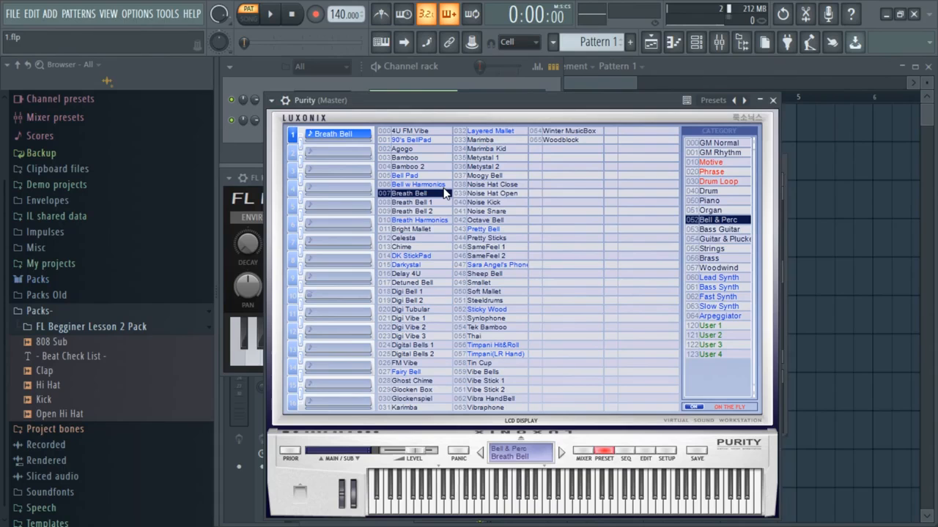
left_click_drag(515, 95, 569, 158)
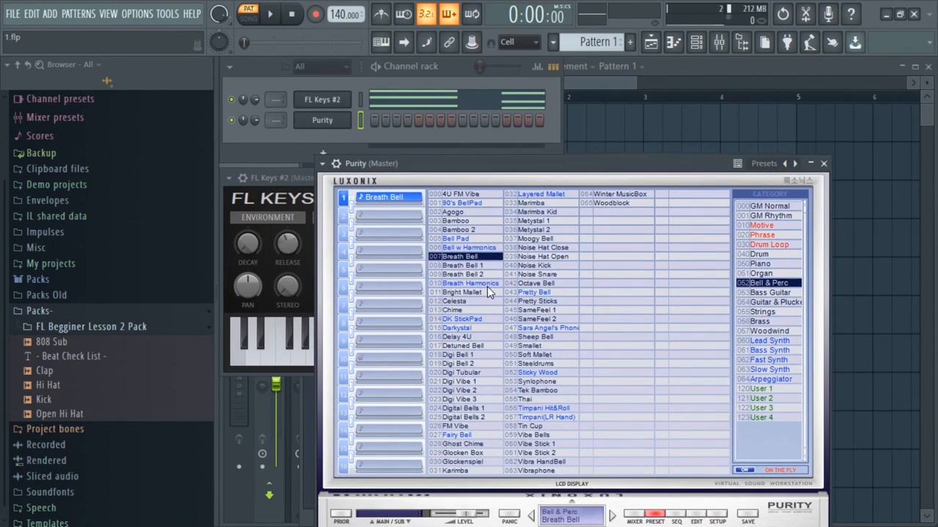
left_click(463, 265)
Examine the plugins offered as replacements for the Purity channel and move the Purity window slightly lower.
right_click(345, 128)
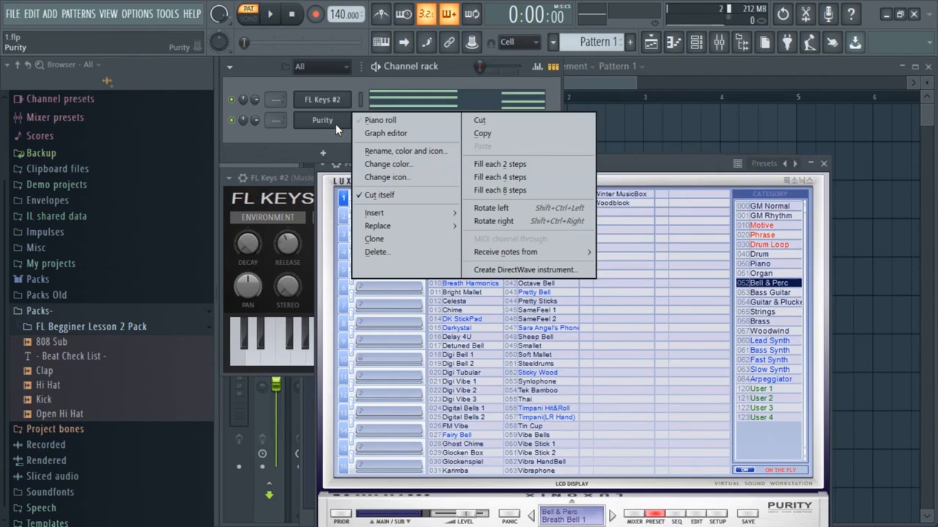
mouse_move(396, 226)
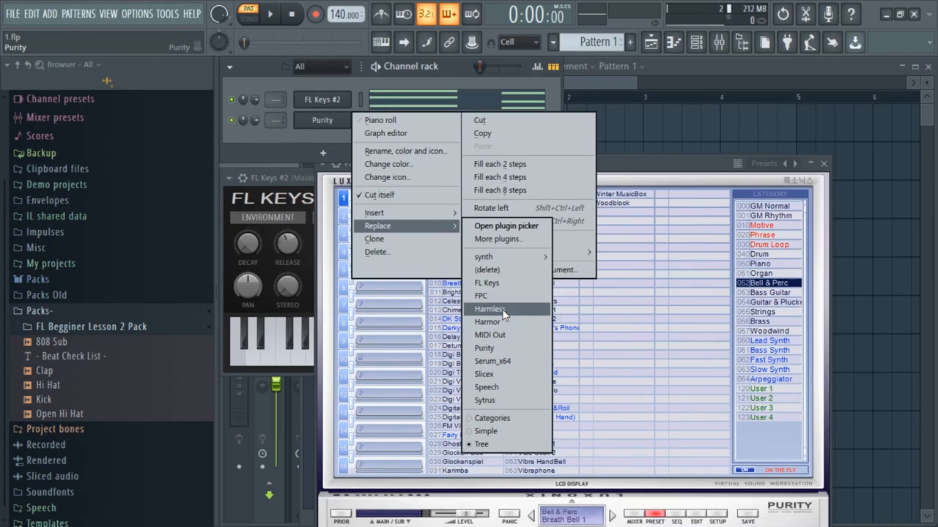
left_click_drag(633, 162, 631, 185)
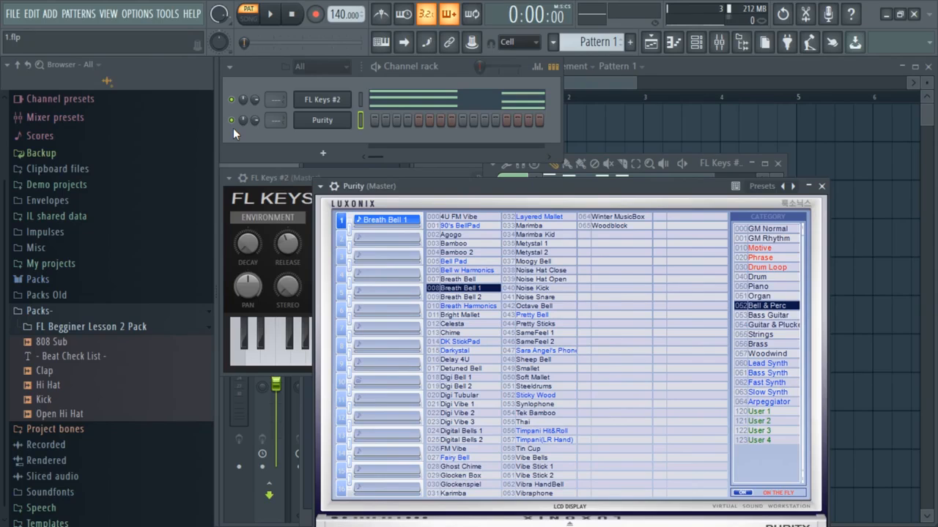
right_click(351, 117)
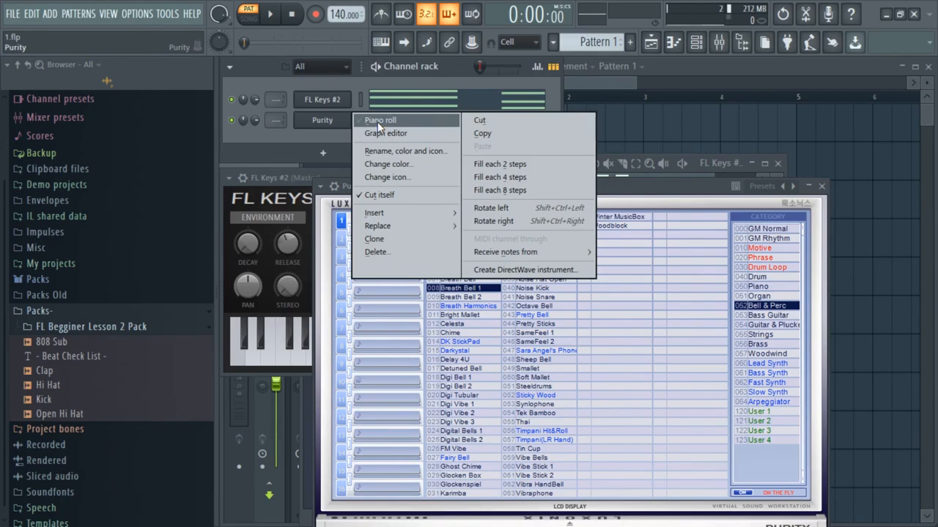
left_click(334, 123)
right_click(335, 123)
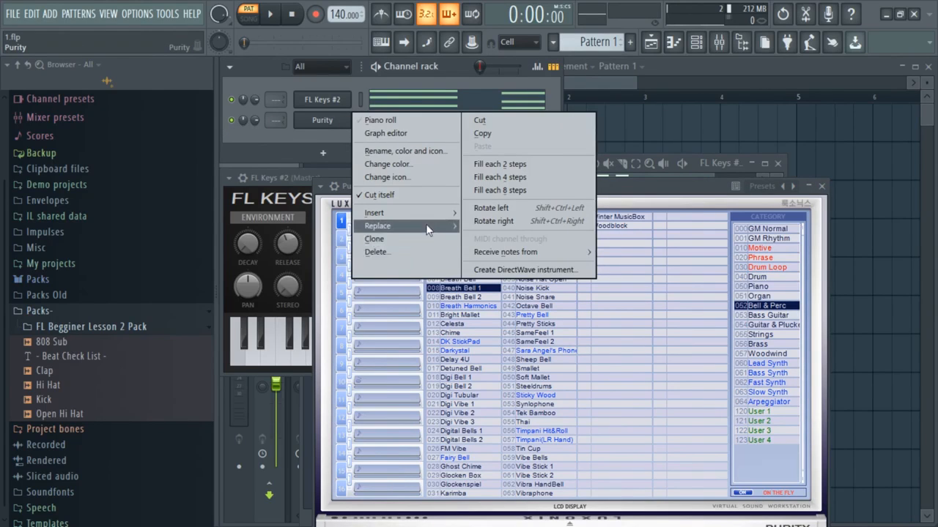
mouse_move(427, 231)
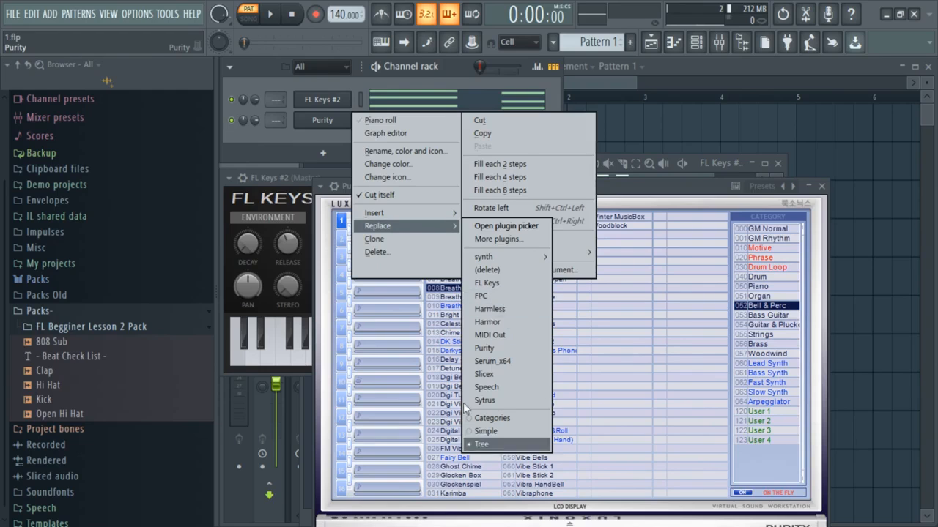
Open the Purity channel's piano roll and place a short F5 note at the start of bar 1.
left_click(338, 134)
right_click(340, 124)
left_click(355, 122)
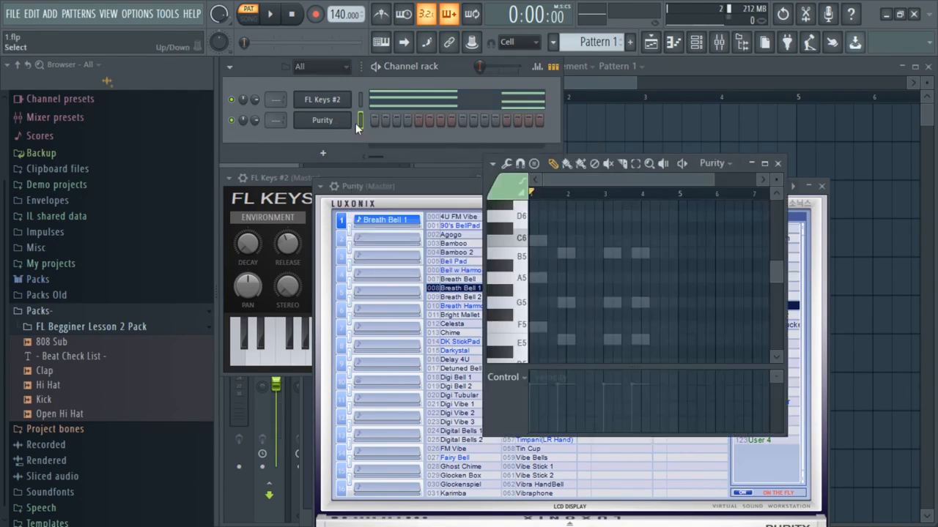
left_click_drag(714, 180, 619, 178)
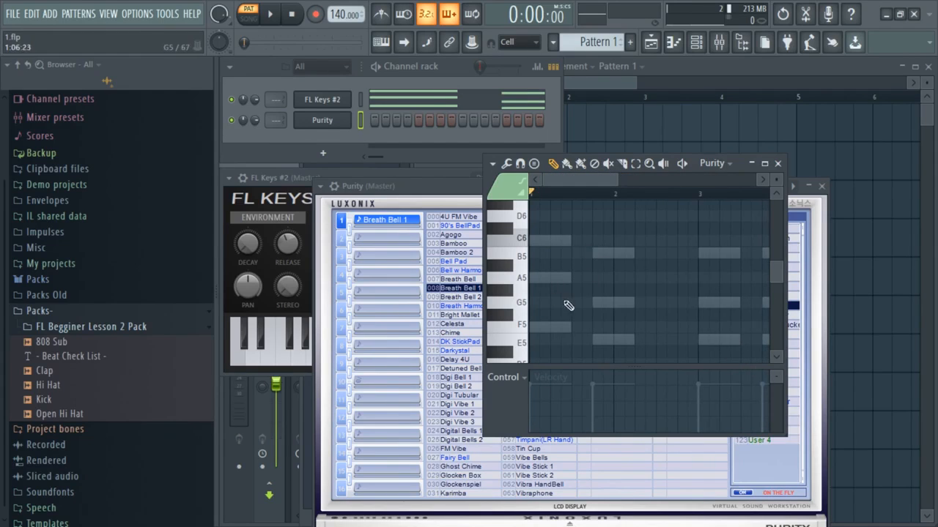
left_click(546, 331)
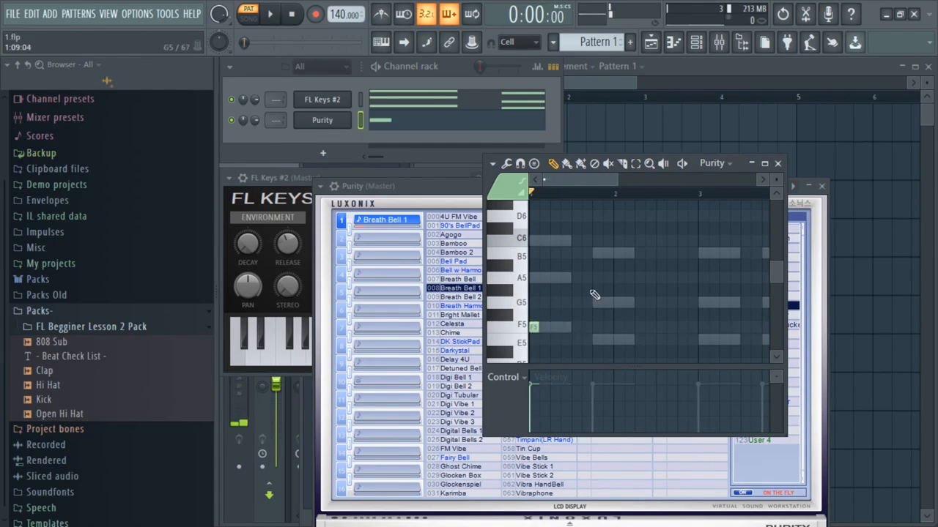
left_click_drag(617, 179, 678, 180)
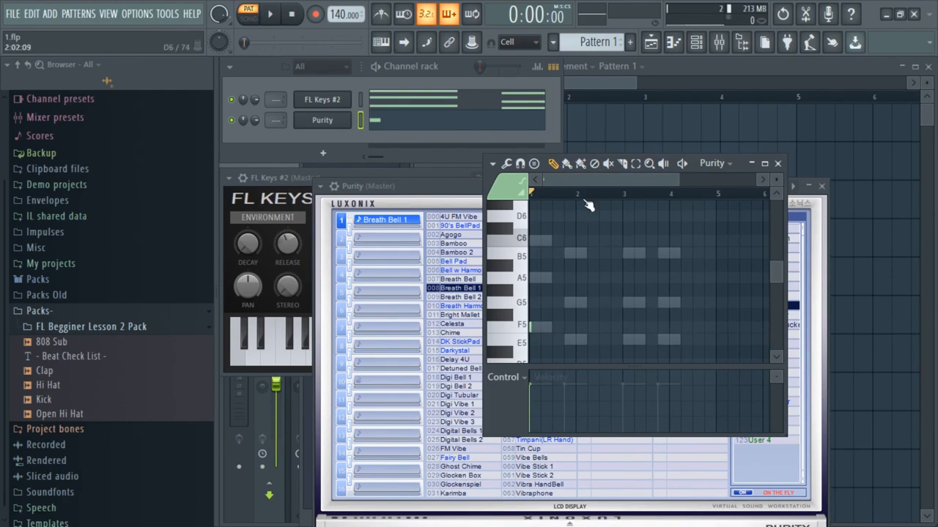
left_click_drag(680, 184, 673, 177)
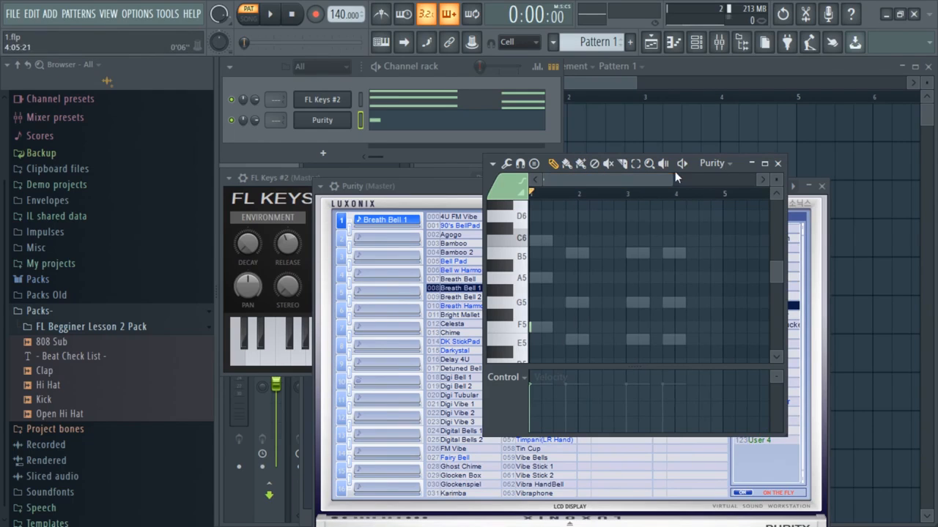
Switch the piano roll's ghost channels off and back on.
left_click(495, 164)
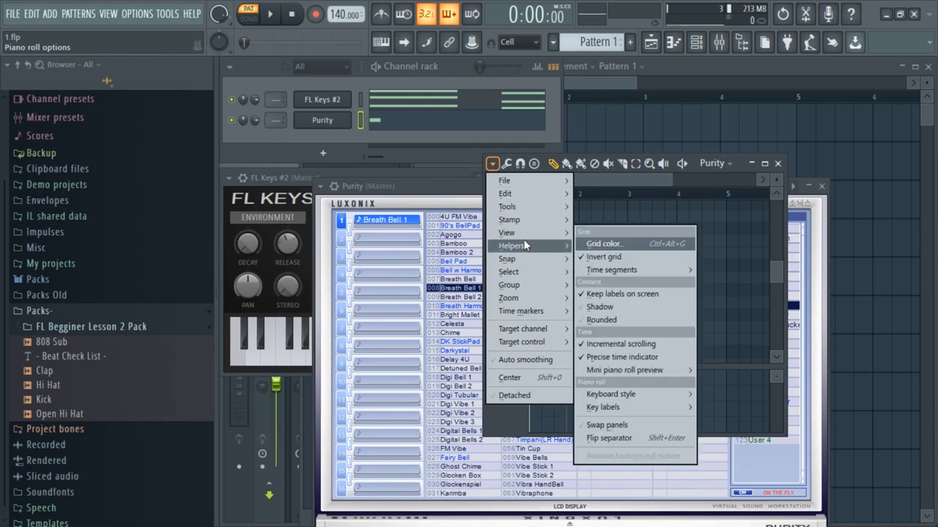
mouse_move(525, 246)
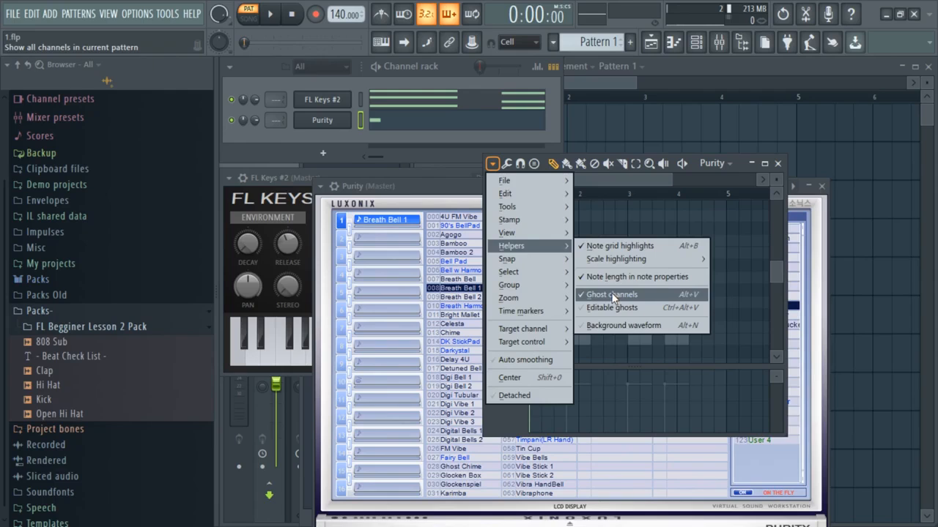
left_click(590, 294)
left_click(491, 164)
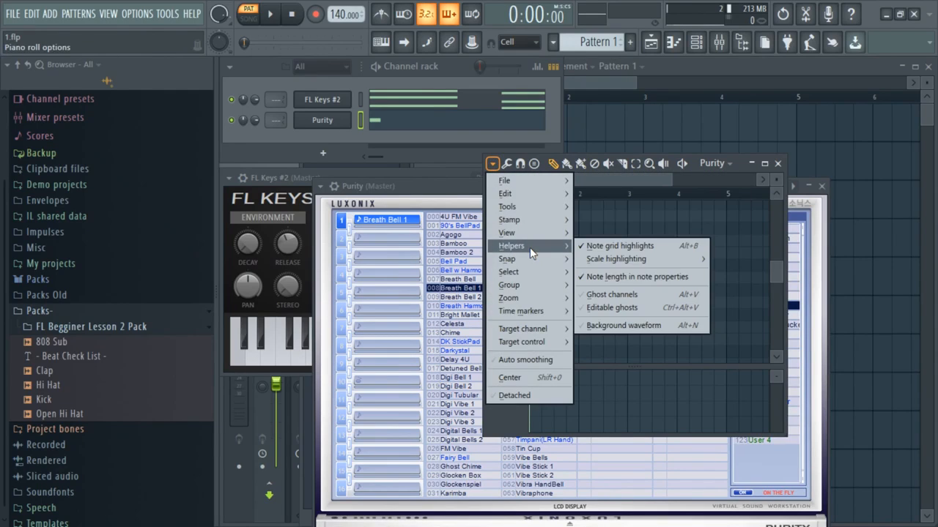
left_click(637, 208)
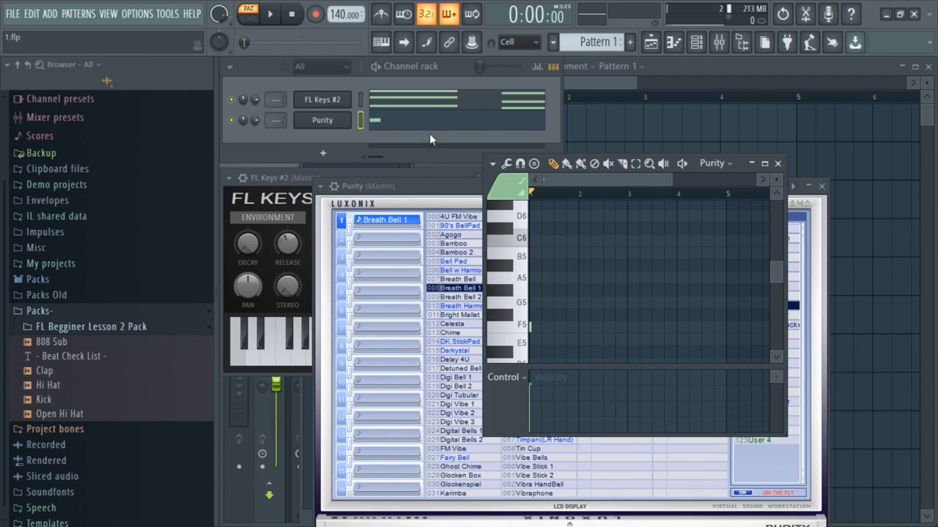
left_click(492, 163)
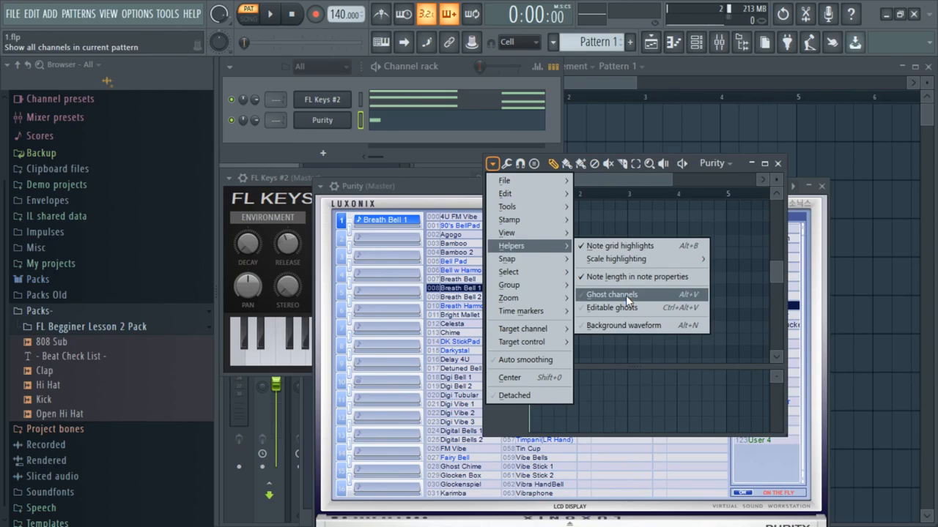
left_click(626, 296)
Play the pattern to hear the first Purity note against the FL Keys #2 chords.
left_click_drag(668, 182, 586, 182)
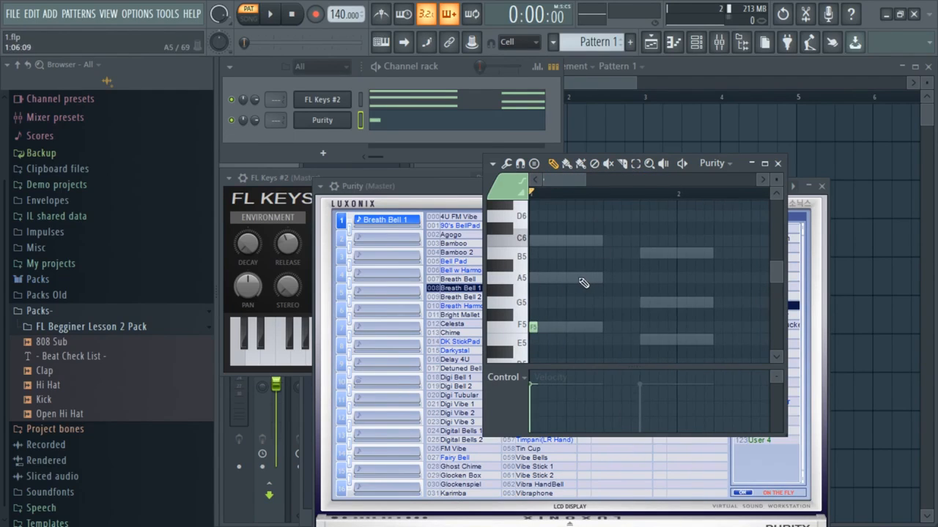
key("space")
key("space")
left_click(258, 94)
key("space")
key("space")
key("space")
key("space")
Add a short C6 note to the Purity melody in bar 1, halfway through the first chord.
left_click(645, 252)
key("space")
key("space")
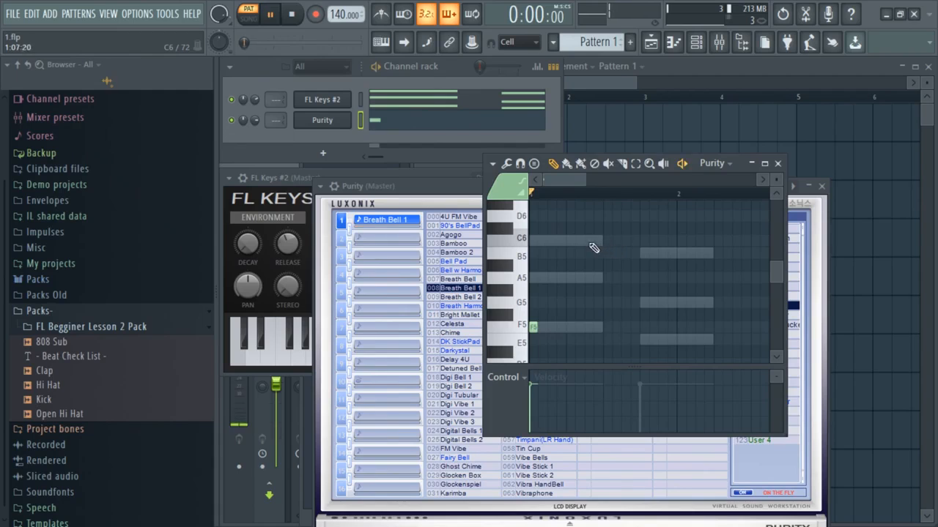
key("space")
left_click(570, 241)
key("space")
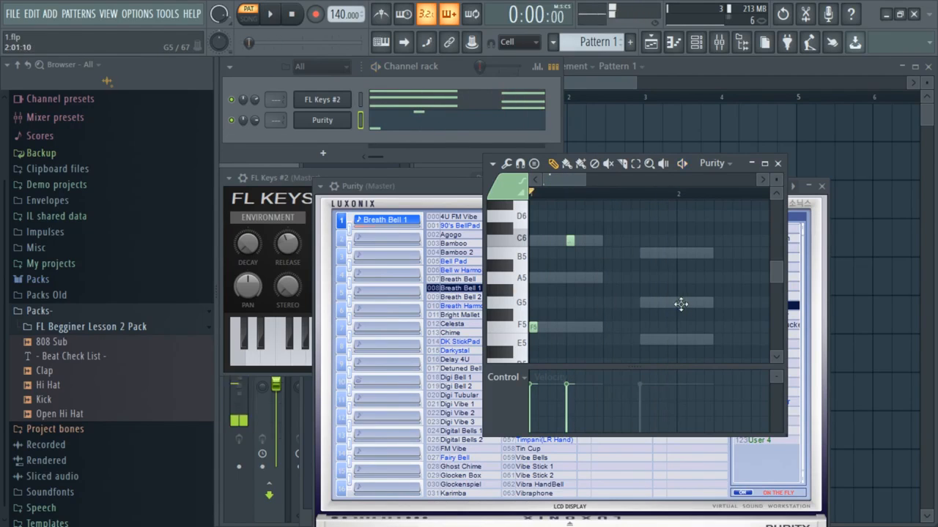
Add a short E5 note at the start of bar 2 and a short B5 note one beat after it, then play the pattern.
left_click(681, 339)
left_click(716, 252)
key("space")
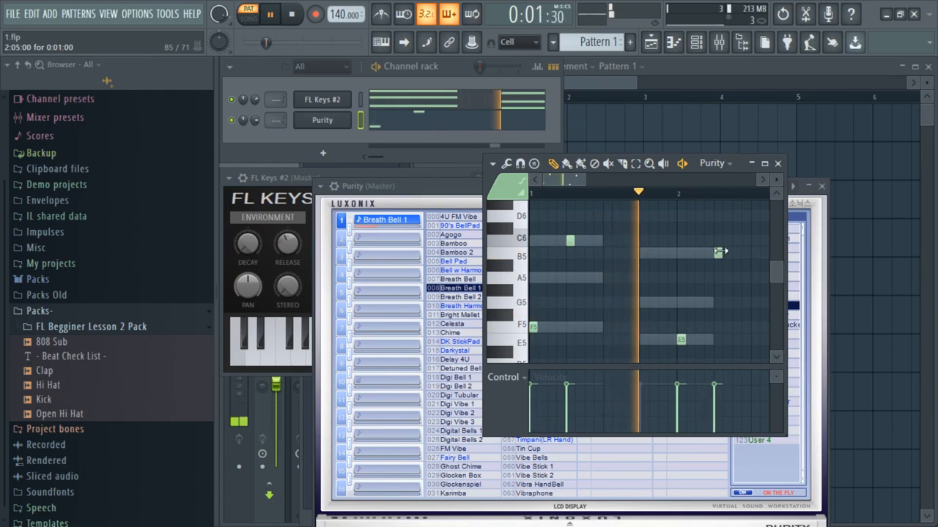
Continue the Purity melody with short alternating E5 and B5 notes, two pairs spread across bars 3 and 4.
left_click_drag(586, 181, 612, 184)
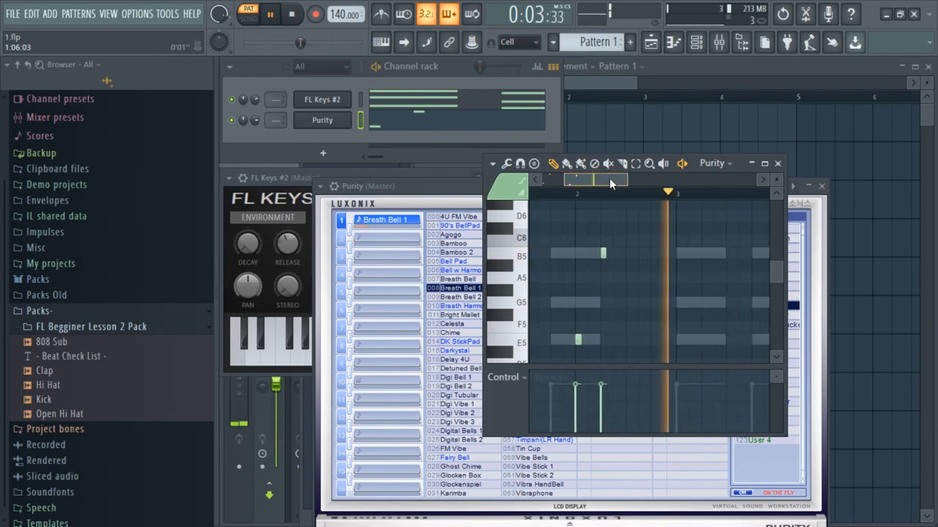
left_click(677, 254)
left_click_drag(595, 180, 613, 182)
key("space")
left_click(703, 342)
left_click_drag(639, 186, 660, 186)
left_click(680, 254)
key("space")
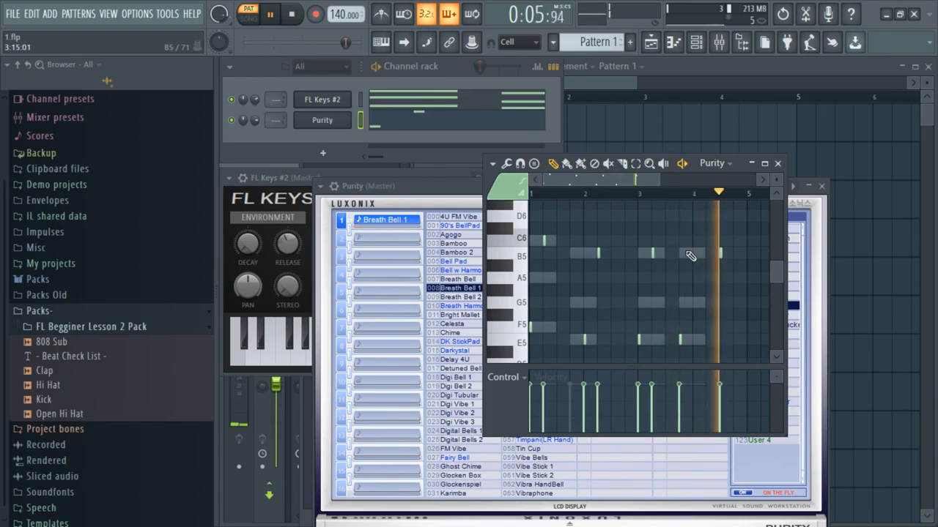
Move the last E5 note to the start of bar 4 and listen to the pattern.
left_click_drag(680, 340, 702, 344)
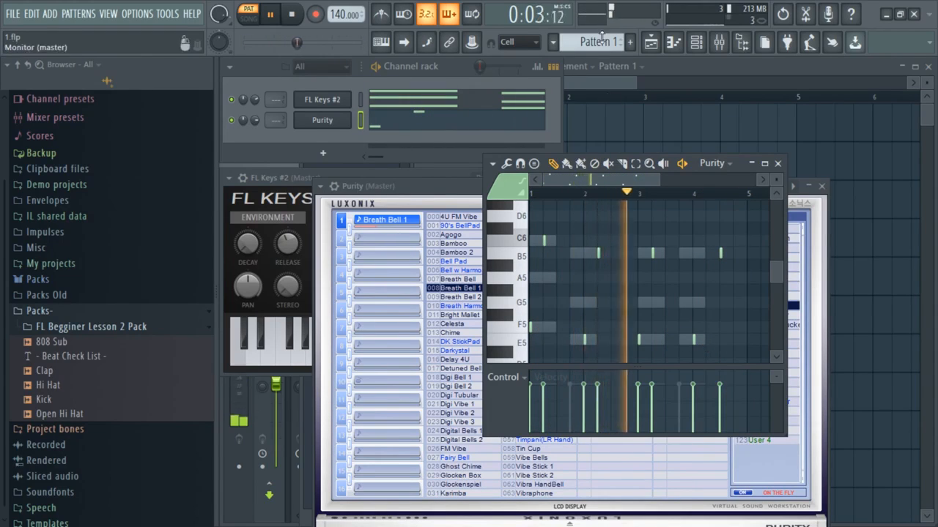
left_click_drag(659, 179, 680, 178)
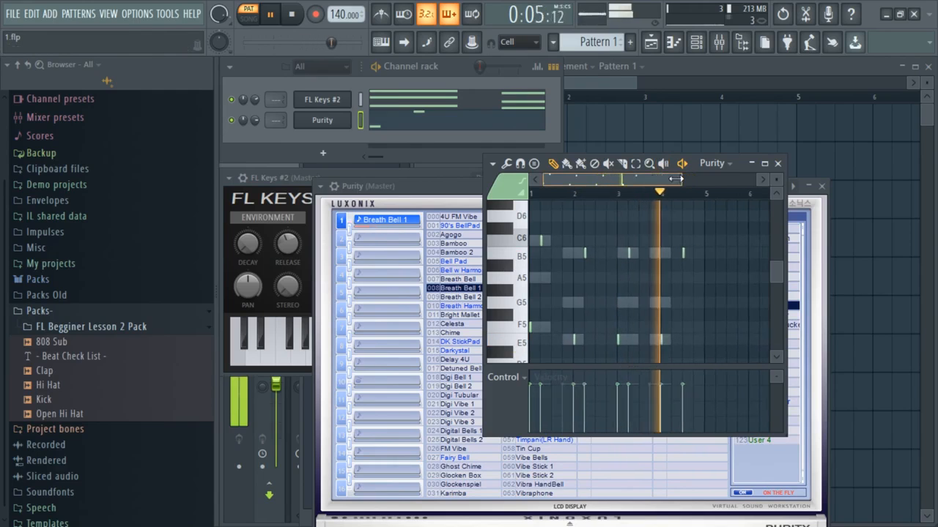
left_click_drag(680, 178, 671, 180)
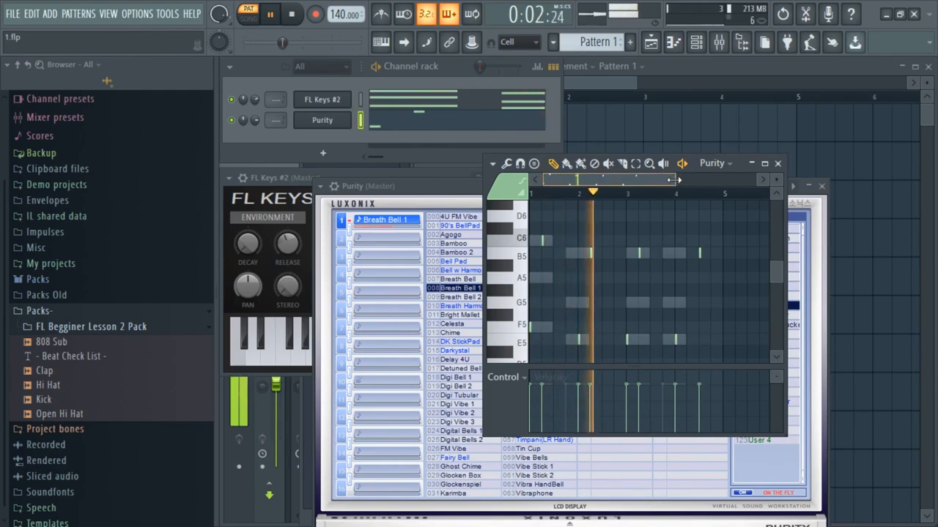
key("space")
left_click_drag(671, 180, 686, 175)
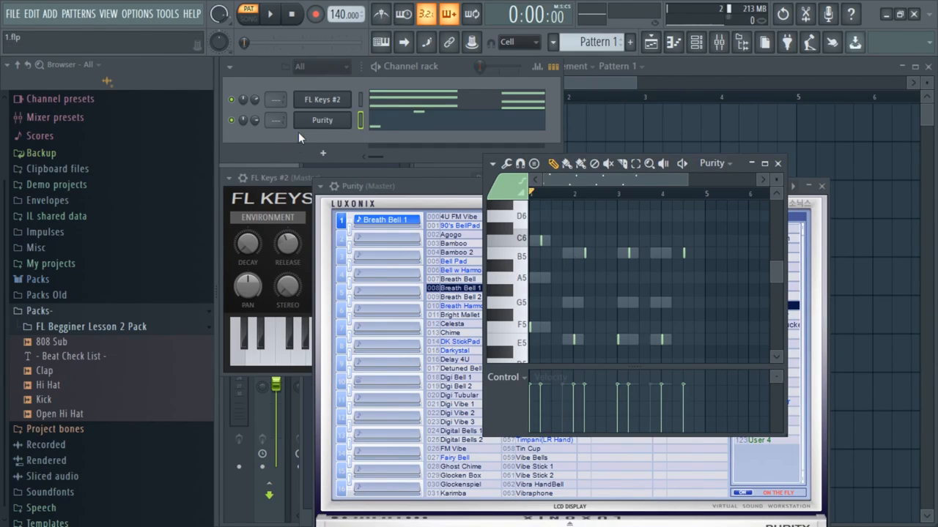
Switch to the Beat Check List file in Notepad, mark the "melody (pluck)" line with trailing dashes, and close it.
key("super")
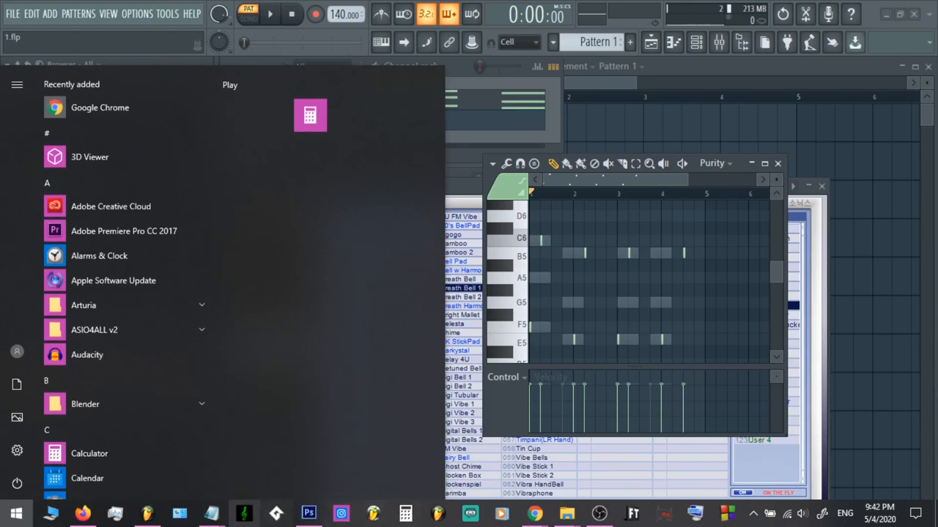
mouse_move(209, 515)
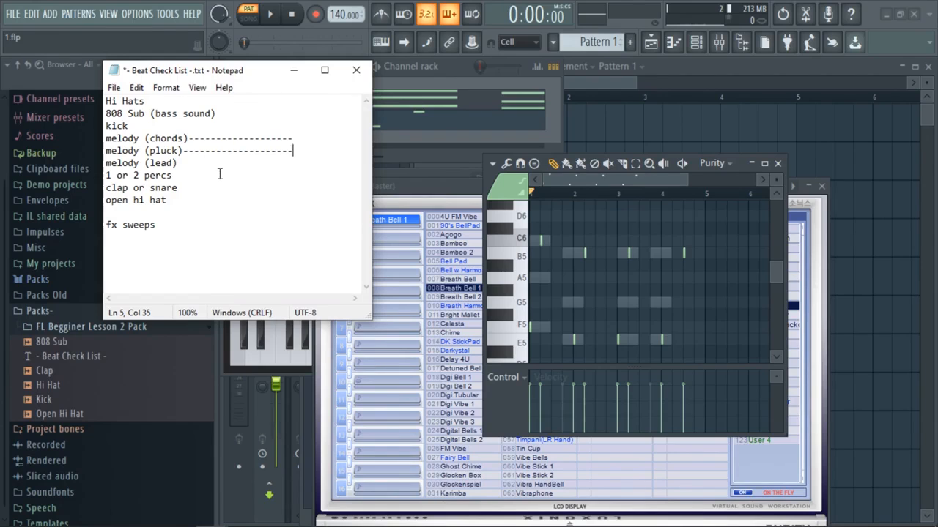
left_click(356, 70)
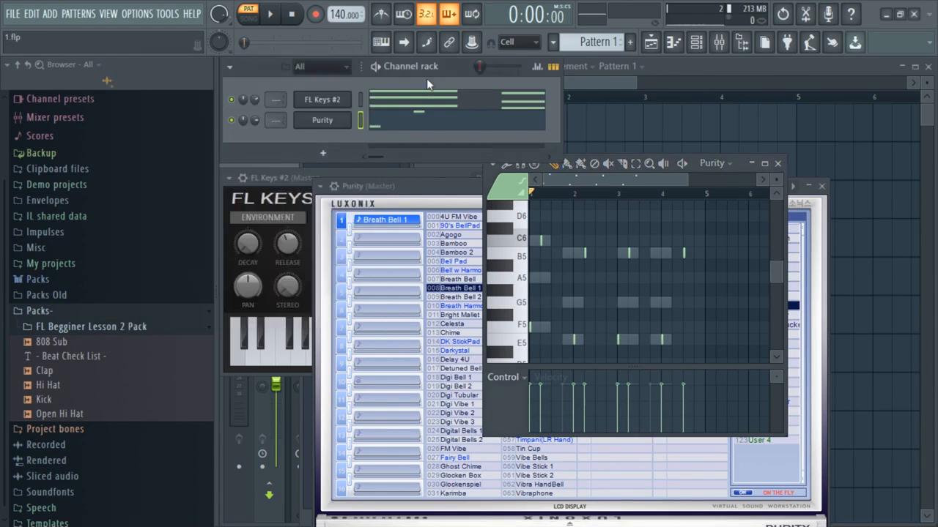
Clone the Purity channel and give the clone the Simple Saw preset from the Lead Synth category.
right_click(350, 117)
left_click(371, 239)
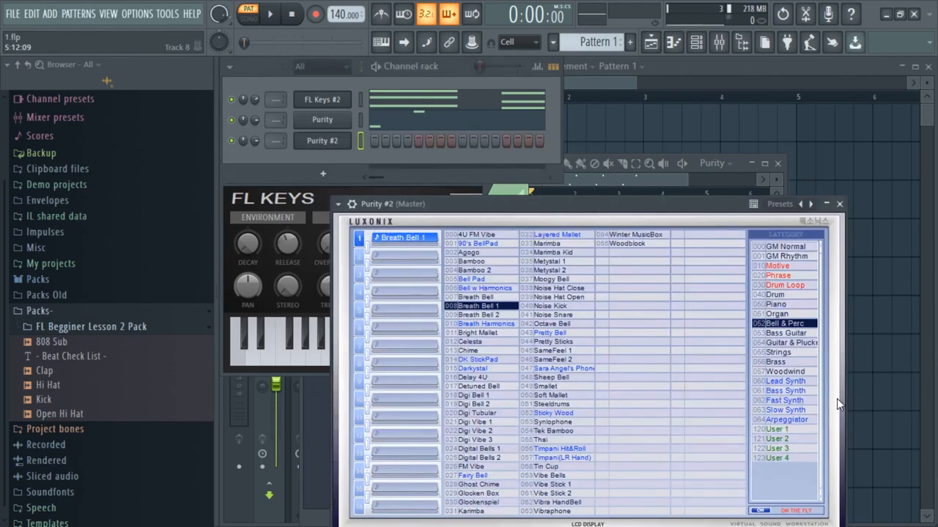
left_click(785, 381)
left_click(571, 368)
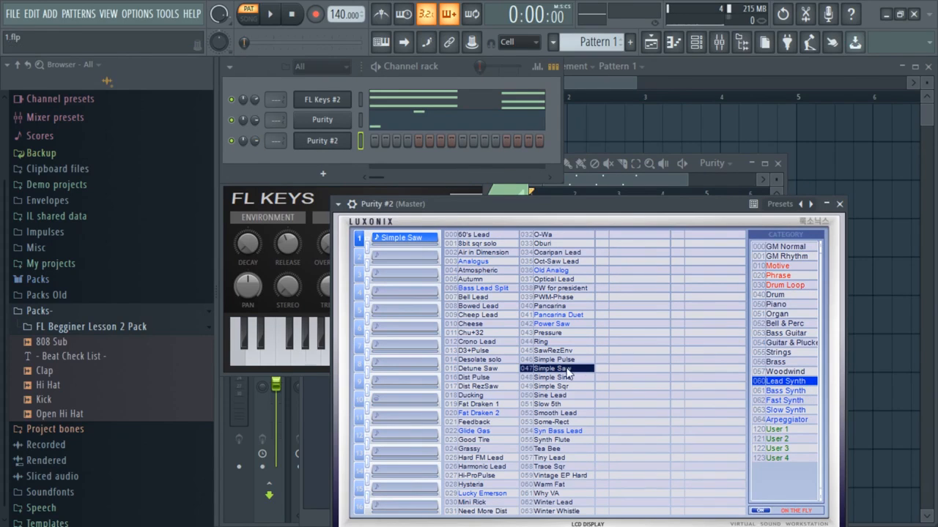
Draw a C6 note spanning the first chord in Purity #2's piano roll and adjust the channel's volume during playback.
right_click(322, 139)
left_click(334, 138)
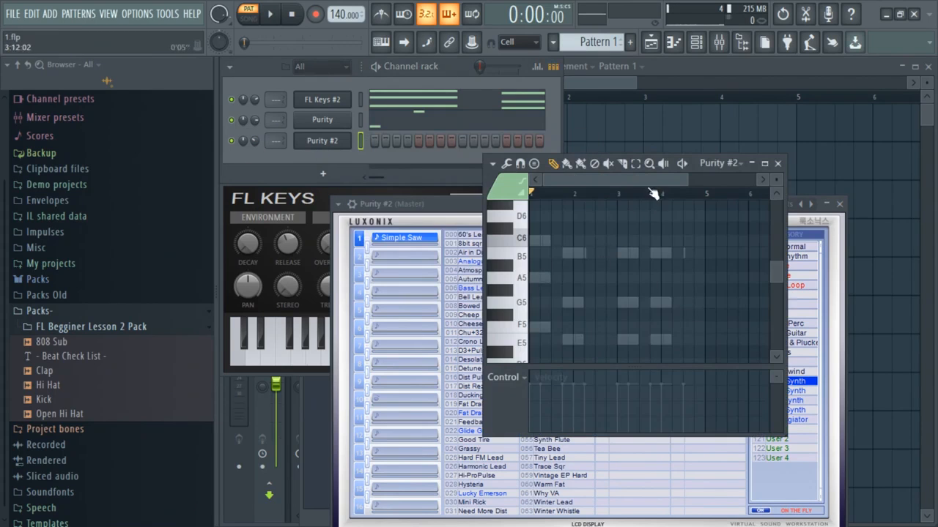
left_click_drag(689, 178, 589, 184)
left_click(539, 240)
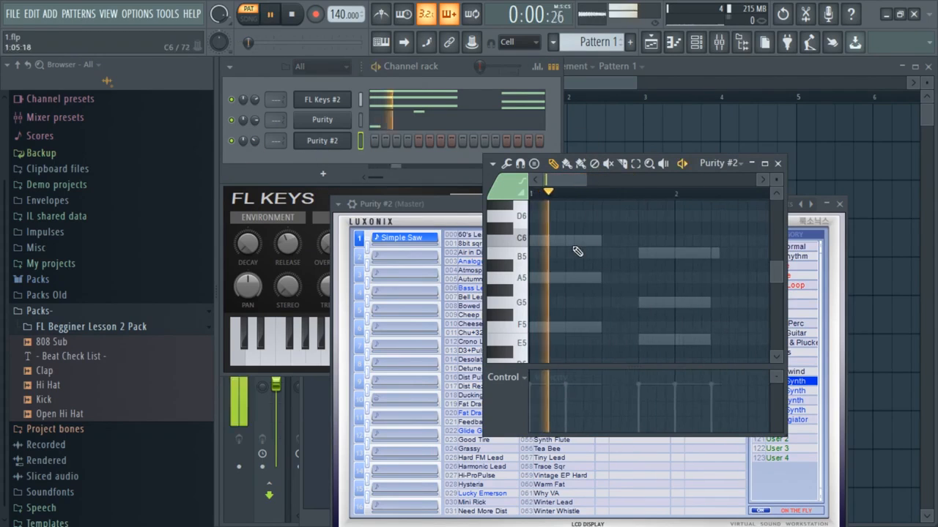
left_click_drag(546, 240, 599, 240)
key("space")
left_click_drag(255, 141, 256, 140)
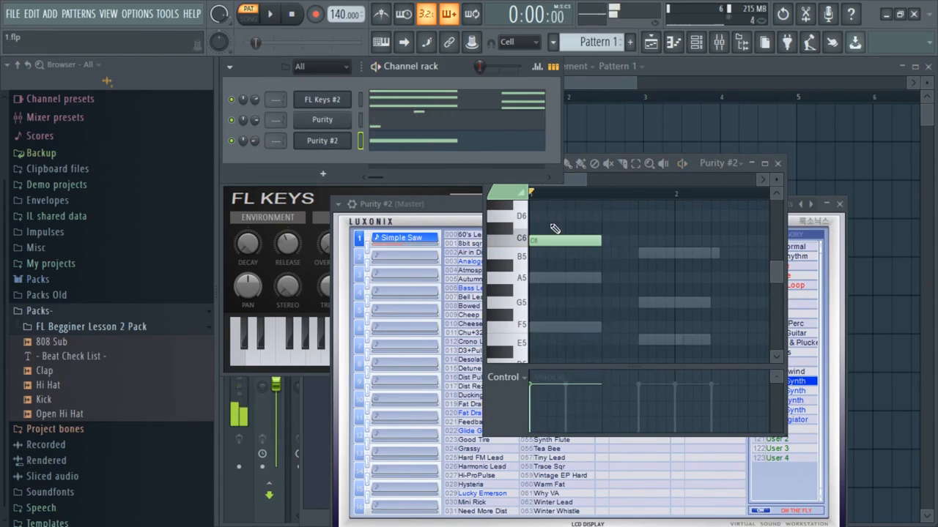
key("space")
Extend the C6 note to the start of the second chord and follow it with one-beat D6 and B5 notes.
left_click_drag(601, 240, 636, 239)
left_click(641, 216)
key("space")
left_click_drag(745, 216, 674, 216)
key("space")
mouse_move(674, 260)
left_mouse_down()
mouse_move(683, 272)
mouse_move(681, 253)
left_mouse_up()
key("space")
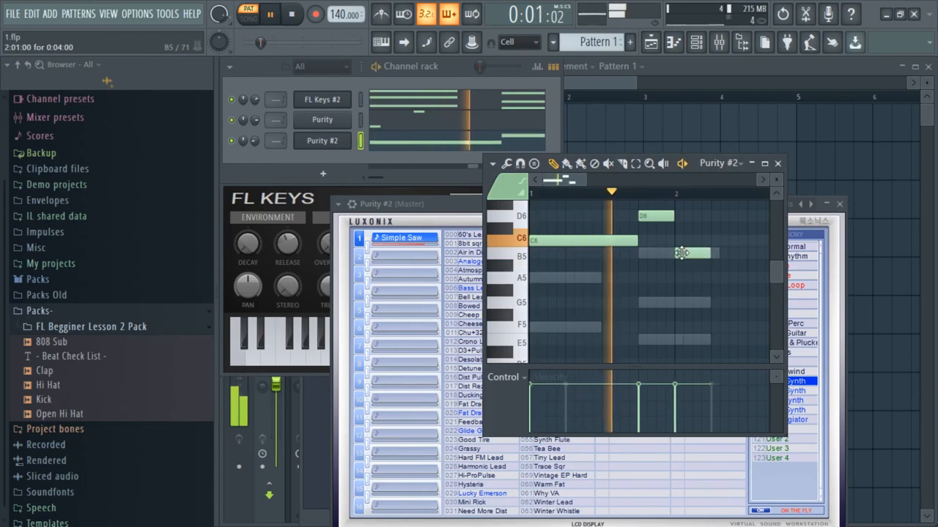
Add an E5 note following B5 in bar 2 and lengthen both notes to 0:08:00.
key("space")
scroll(649, 287, "down", 2, "ctrl")
left_click(648, 314)
left_click_drag(649, 313, 675, 339)
key("space")
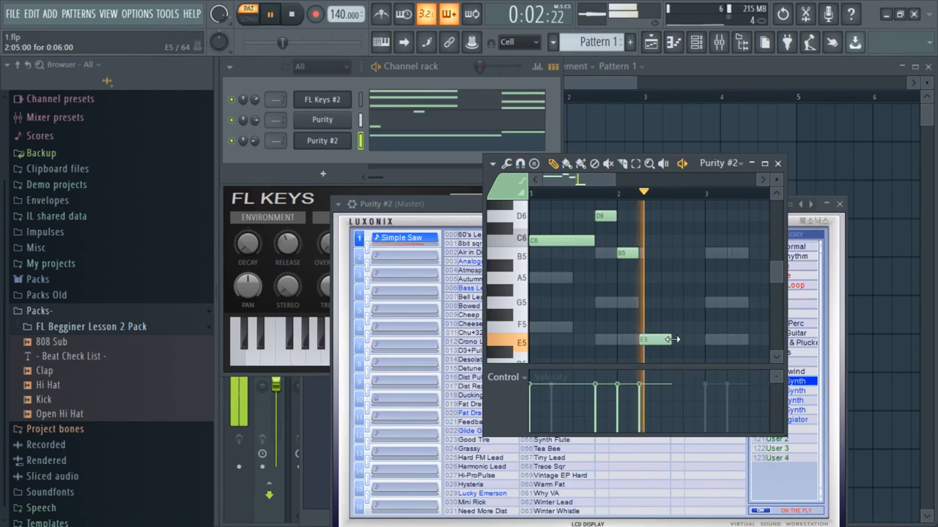
left_click_drag(667, 339, 689, 340)
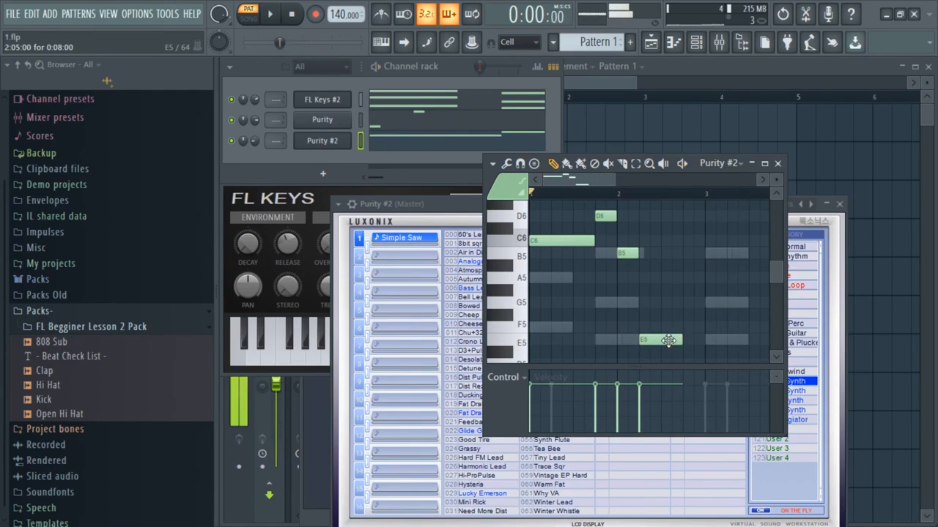
left_click_drag(638, 253, 660, 254)
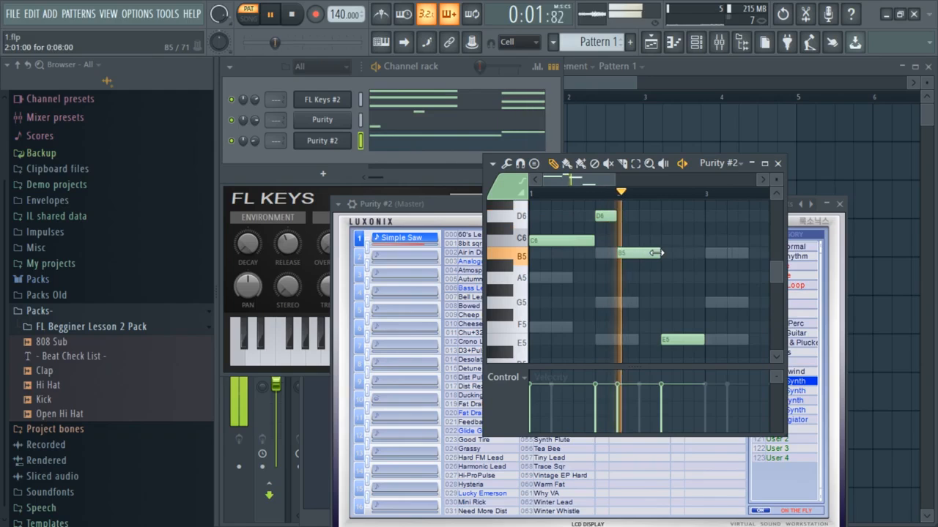
Set the Purity #2 channel volume to 13% and add a G5 note on the last beat of bar 3.
left_click_drag(255, 139, 261, 141)
left_click_drag(608, 181, 649, 182)
key("space")
mouse_move(656, 329)
left_mouse_down()
mouse_move(656, 337)
mouse_move(655, 312)
left_mouse_up()
key("space")
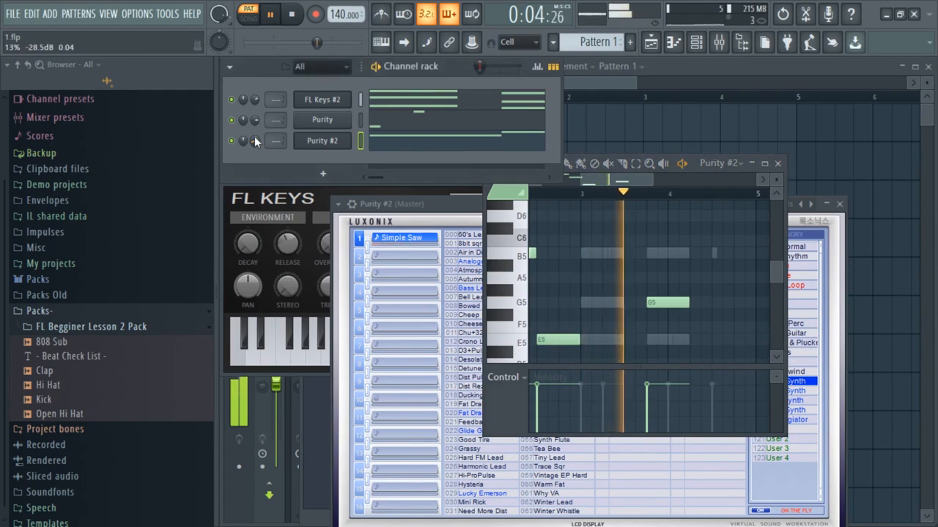
Add an E5 note of length 0:08:00 at 3:13:00 and move the G5 note directly after it.
left_click(456, 181)
key("space")
left_click(654, 338)
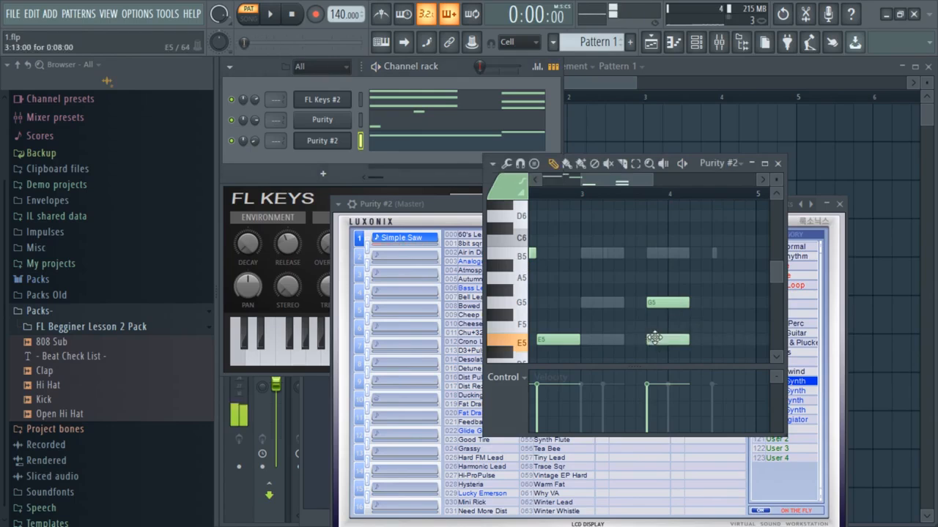
key("space")
left_click_drag(656, 299, 702, 299)
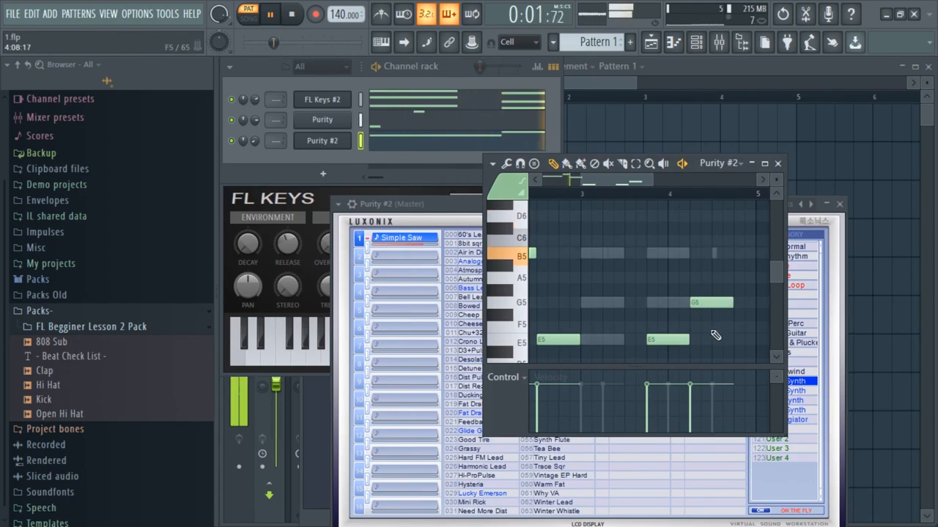
Move the last G5 note one beat later and extend the preceding E5 note up to its start.
left_click_drag(580, 181, 533, 180)
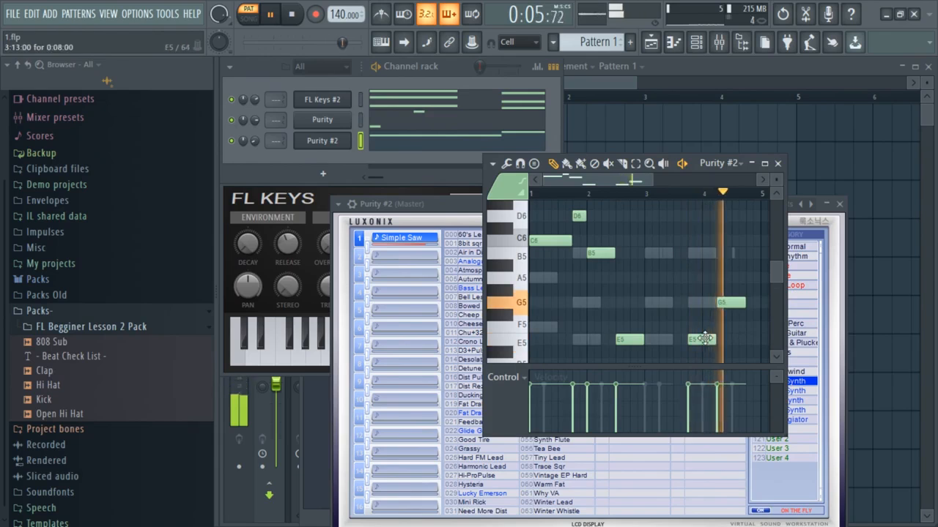
left_click_drag(730, 302, 745, 303)
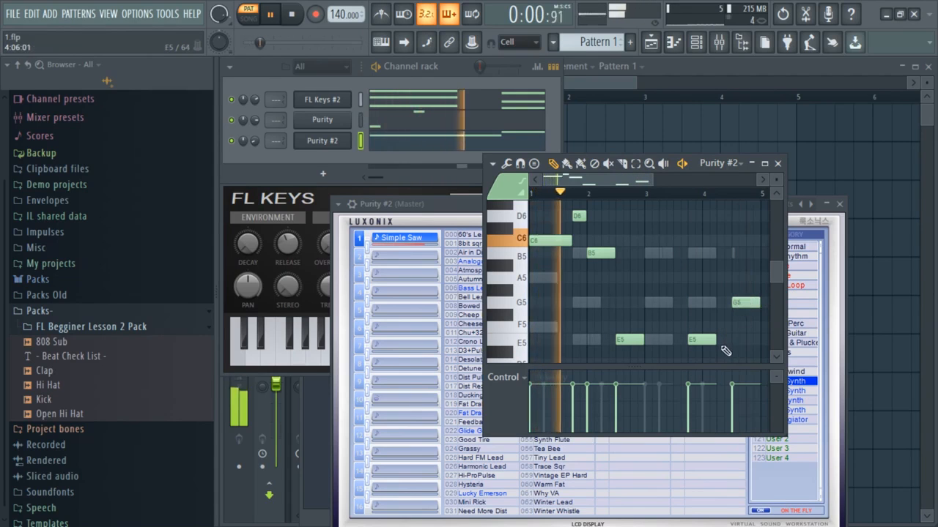
left_click_drag(715, 339, 729, 339)
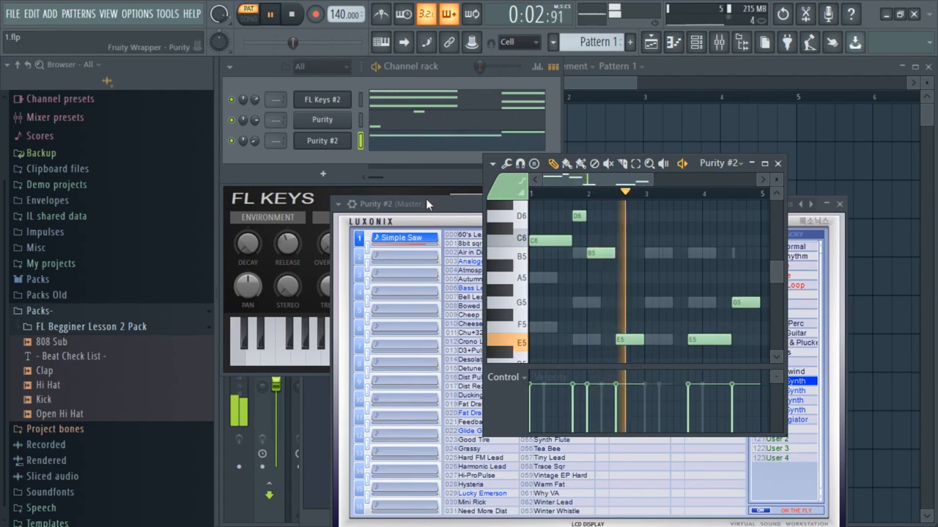
Open the miscellaneous functions of the Purity #2 channel and set its root note to C6.
left_click_drag(426, 198, 411, 137)
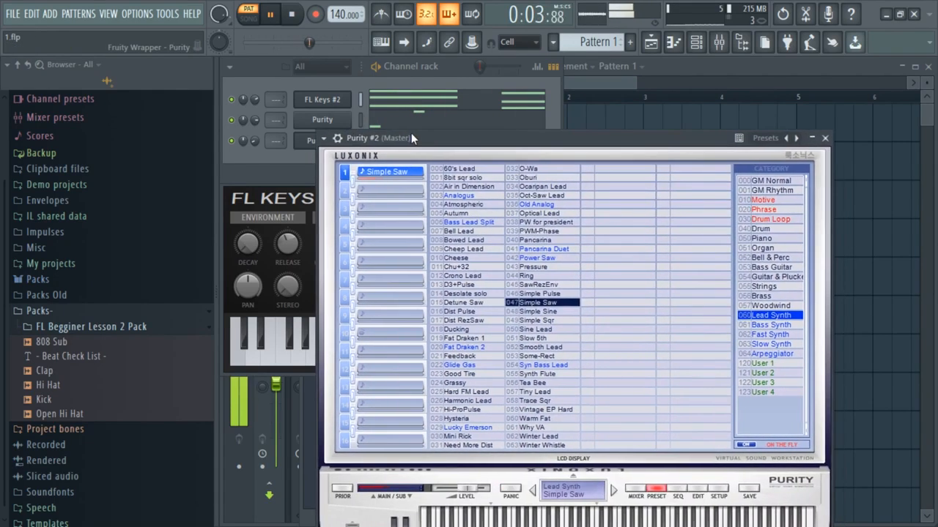
key("space")
left_click(337, 139)
left_click_drag(440, 138, 411, 83)
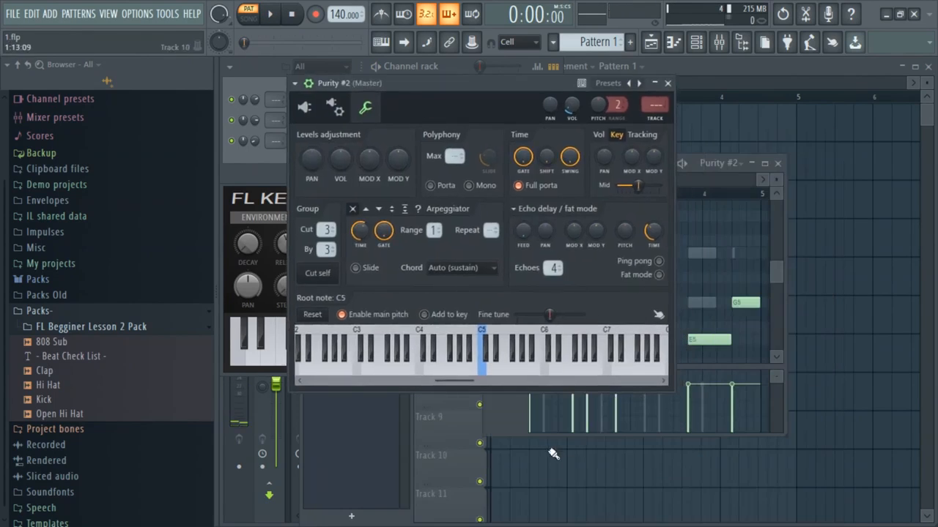
left_click(304, 108)
left_click_drag(388, 86, 560, 111)
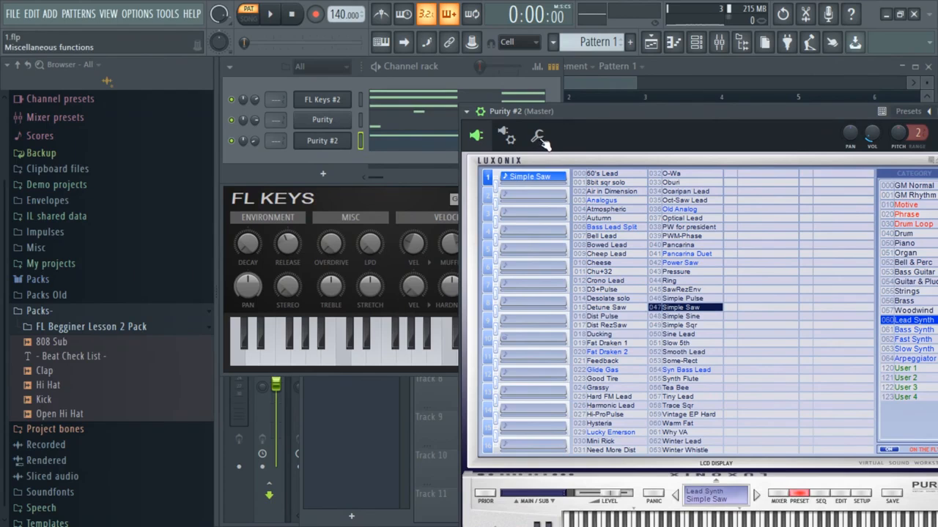
left_click(541, 139)
left_click_drag(562, 118, 482, 118)
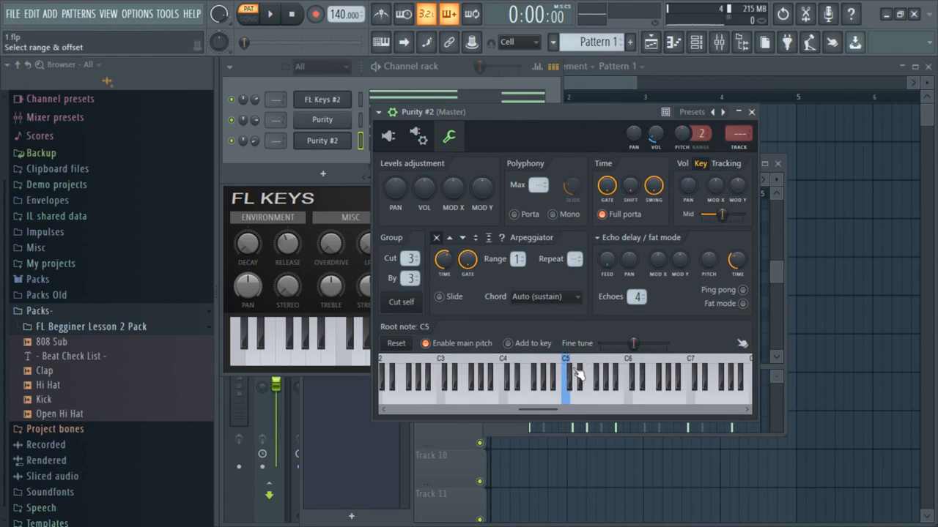
left_click(631, 367)
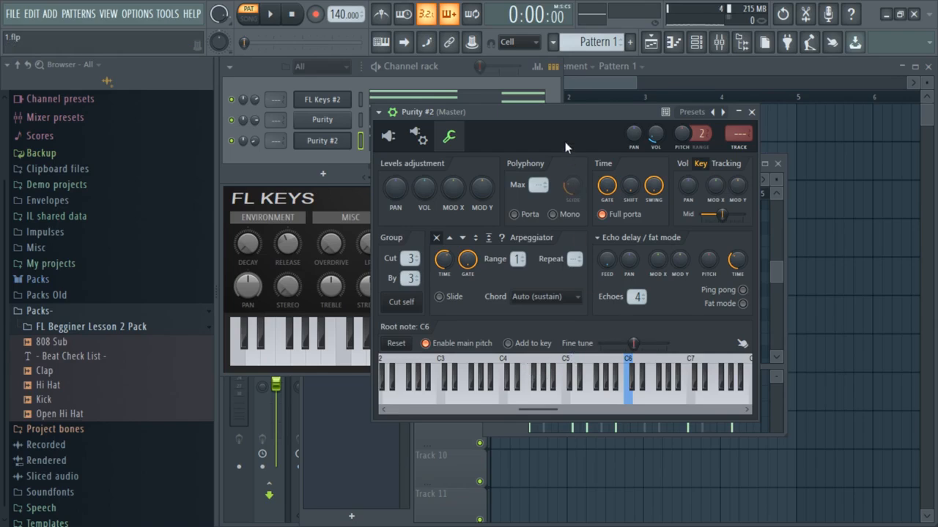
Play the pattern to listen to the lead at its new root note, with the Purity #2 notes in view.
left_click_drag(564, 141, 590, 137)
key("space")
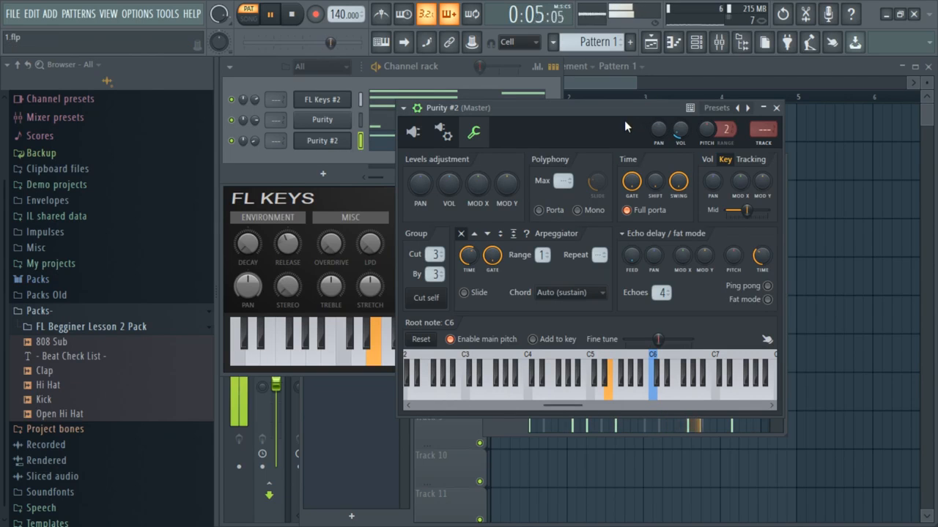
left_click_drag(606, 122, 448, 203)
left_click_drag(650, 177, 692, 178)
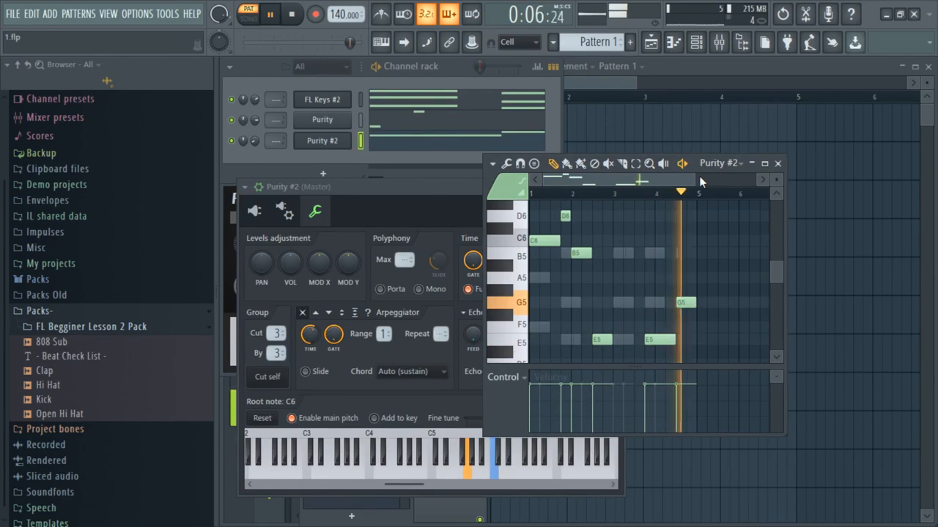
key("space")
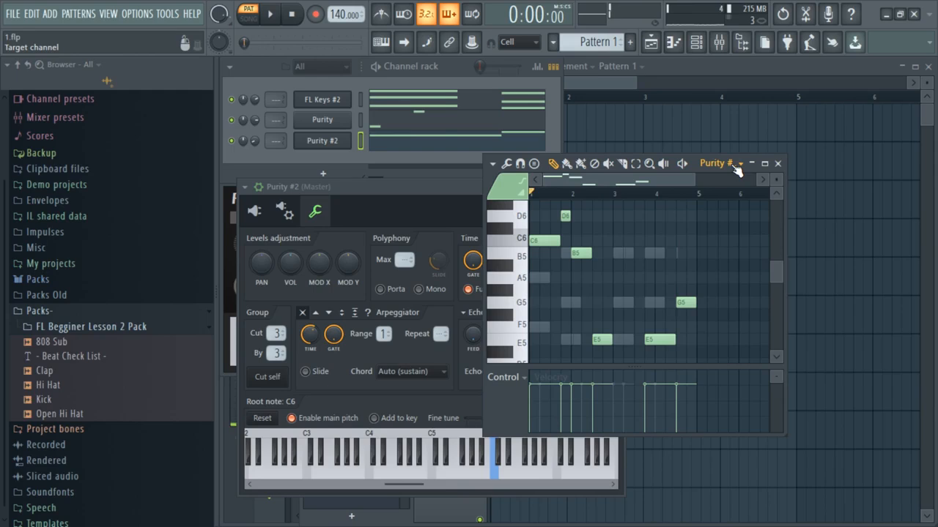
Switch to the Beat Check List in Notepad and review the "clap or snare" entry.
key("super")
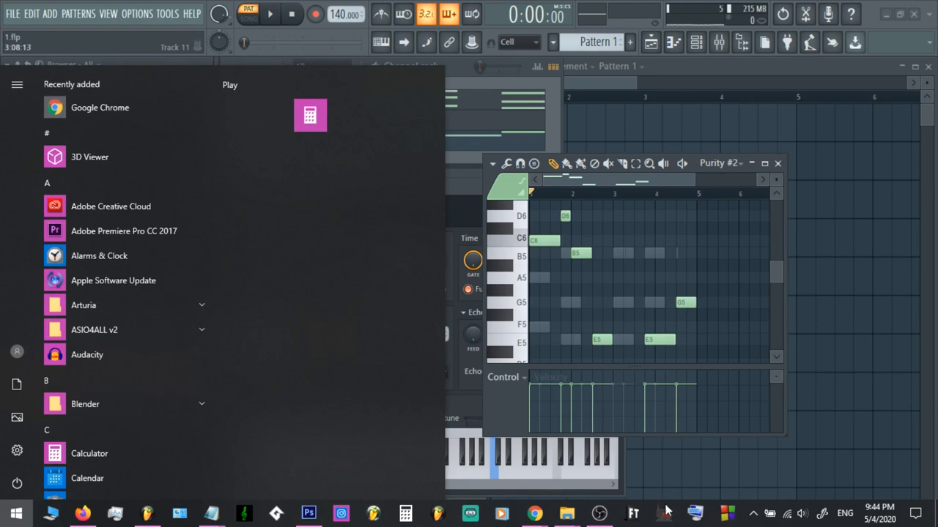
mouse_move(212, 515)
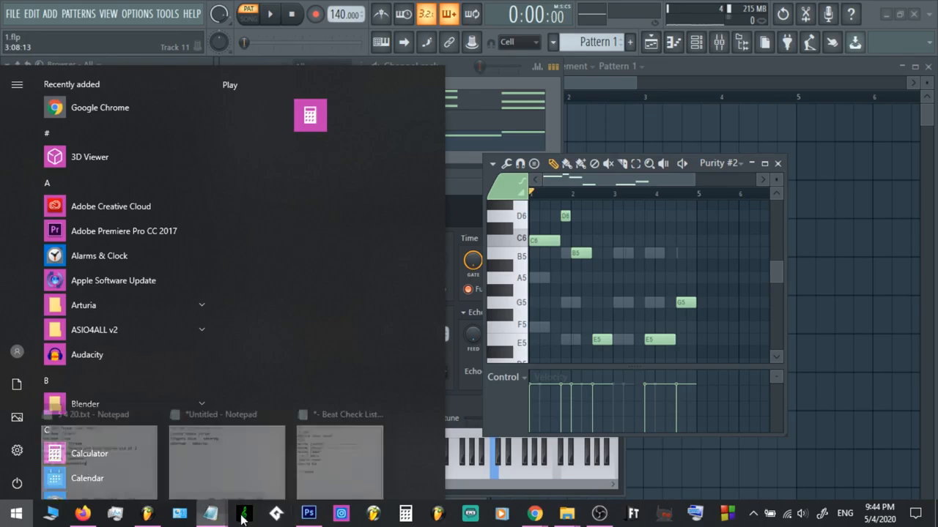
left_click(332, 487)
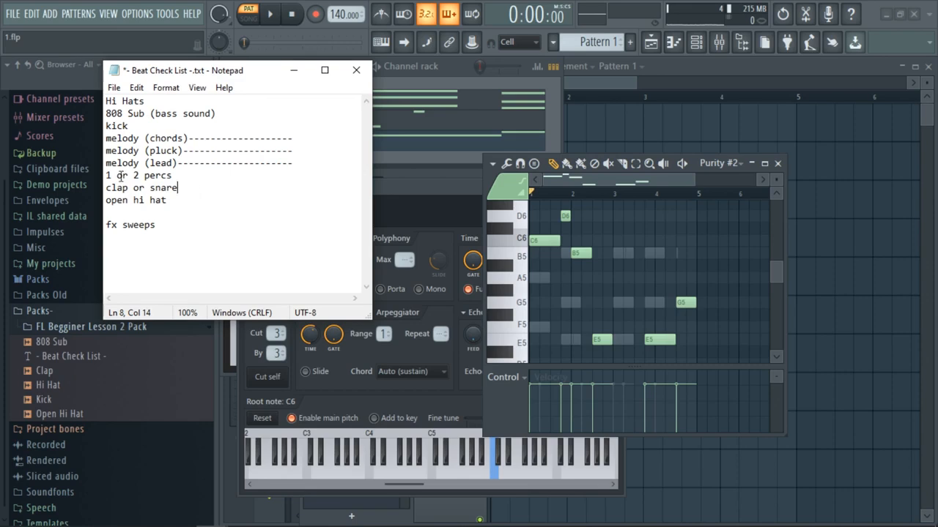
left_click_drag(132, 187, 106, 187)
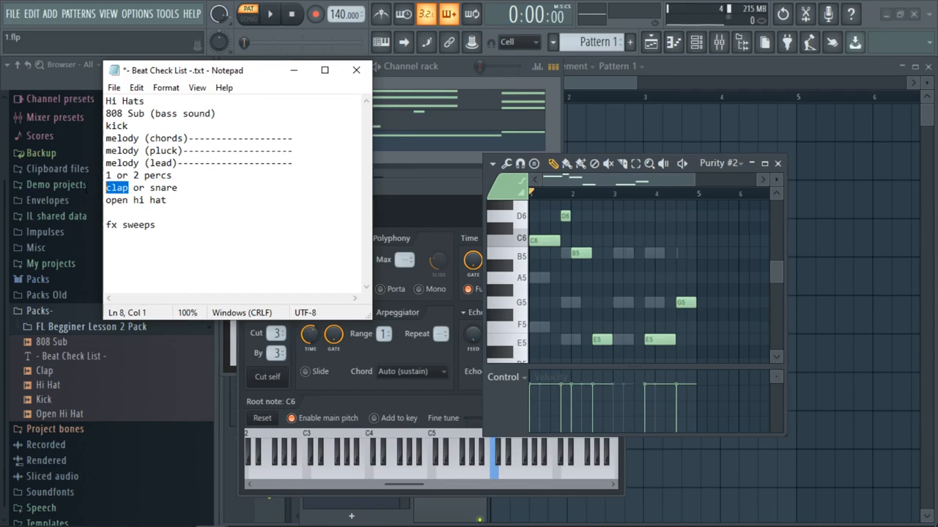
left_click_drag(182, 186, 151, 185)
left_click(182, 188)
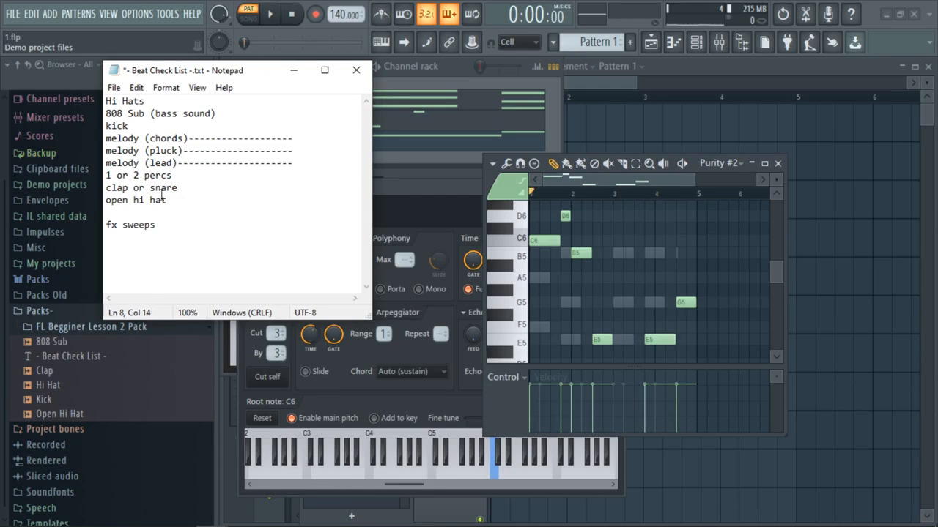
left_click(438, 70)
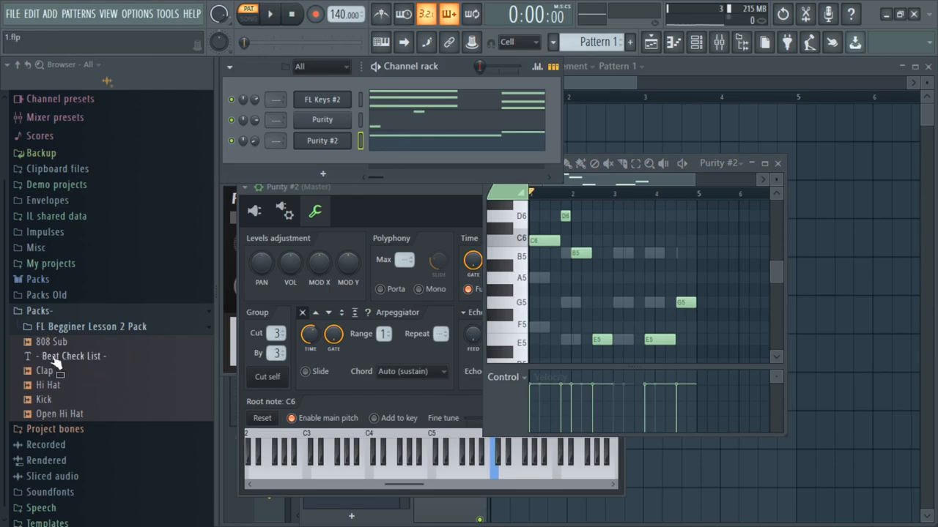
Add the Clap sample from the FL Begginer Lesson 2 Pack to the channel rack as a new channel.
scroll(77, 367, "down", 1)
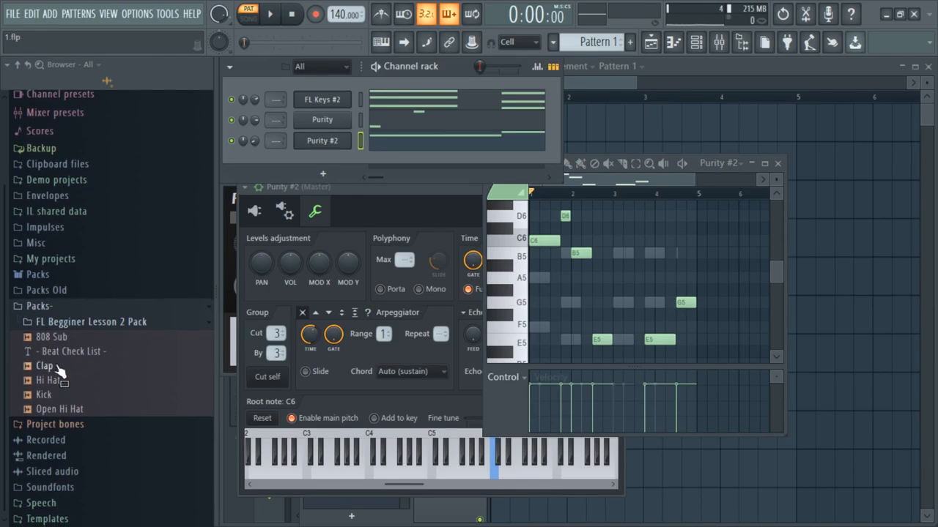
left_click_drag(59, 370, 251, 285)
left_click_drag(324, 159, 324, 160)
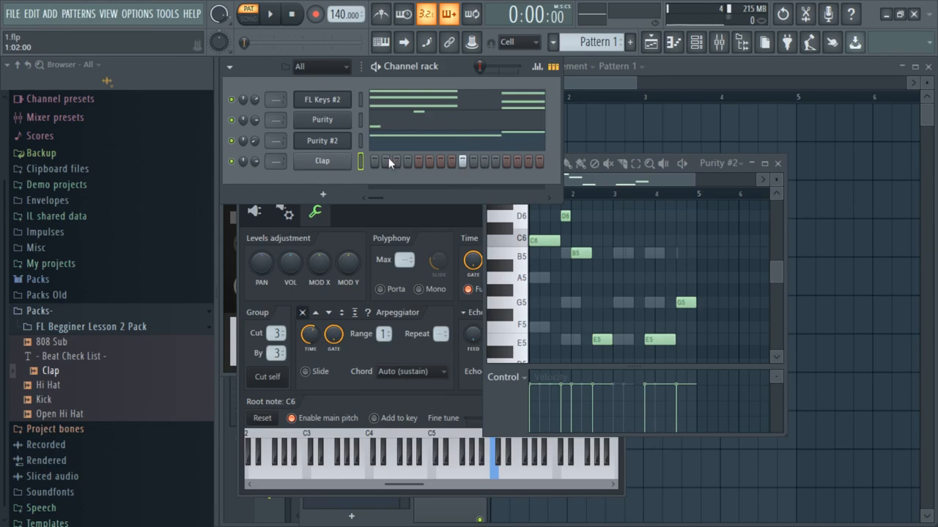
right_click(346, 161)
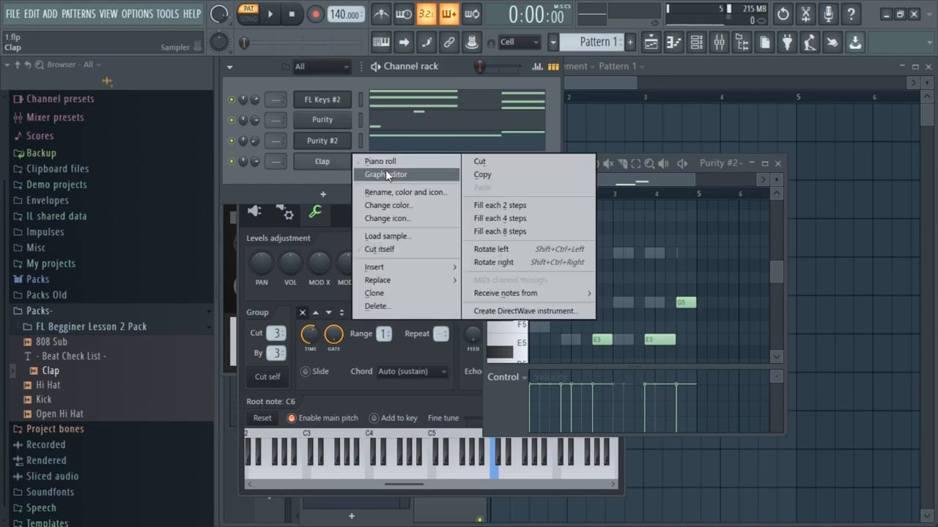
left_click(435, 83)
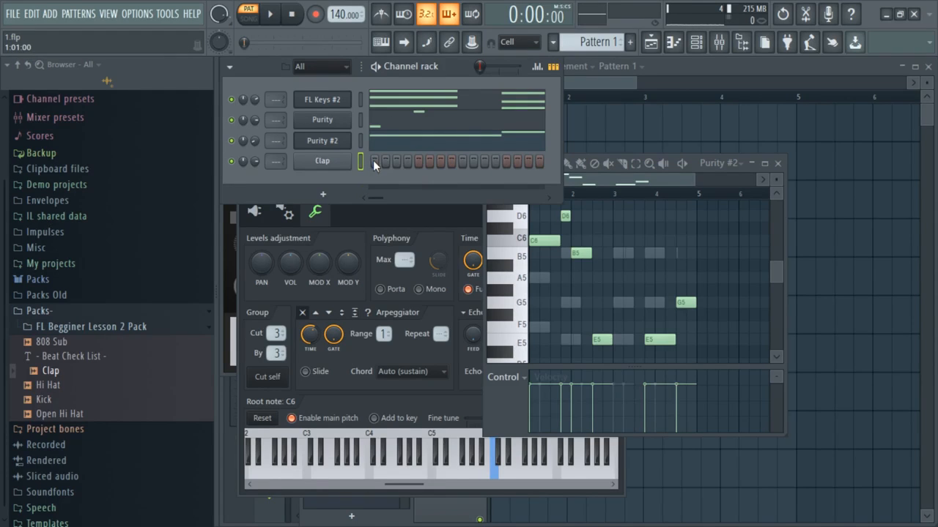
Place a clap on step 9 of each of the four bars in the Clap channel's step sequencer.
mouse_move(406, 162)
left_mouse_down()
mouse_move(375, 162)
mouse_move(418, 162)
mouse_move(374, 161)
left_mouse_up()
left_click_drag(456, 160, 380, 159)
left_click_drag(387, 199, 397, 176)
left_click(494, 161)
left_click(504, 161)
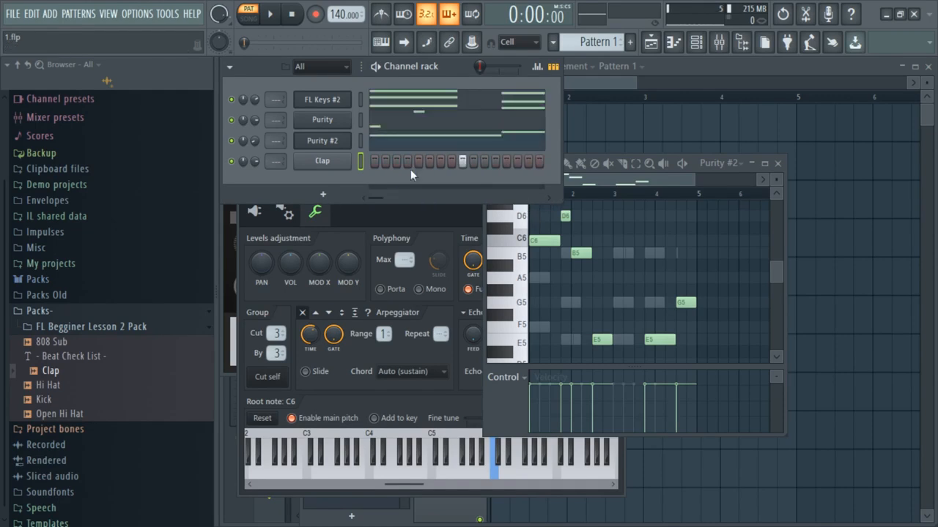
Open the Clap channel in the piano roll, play the pattern and inspect the spacing of the clap notes.
right_click(344, 161)
left_click(333, 177)
right_click(328, 165)
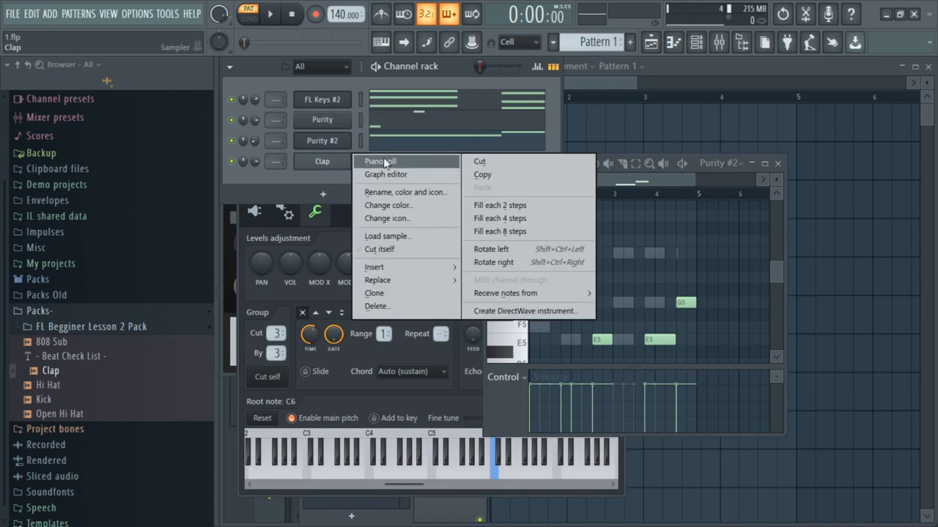
left_click(384, 161)
scroll(658, 292, "up", 3)
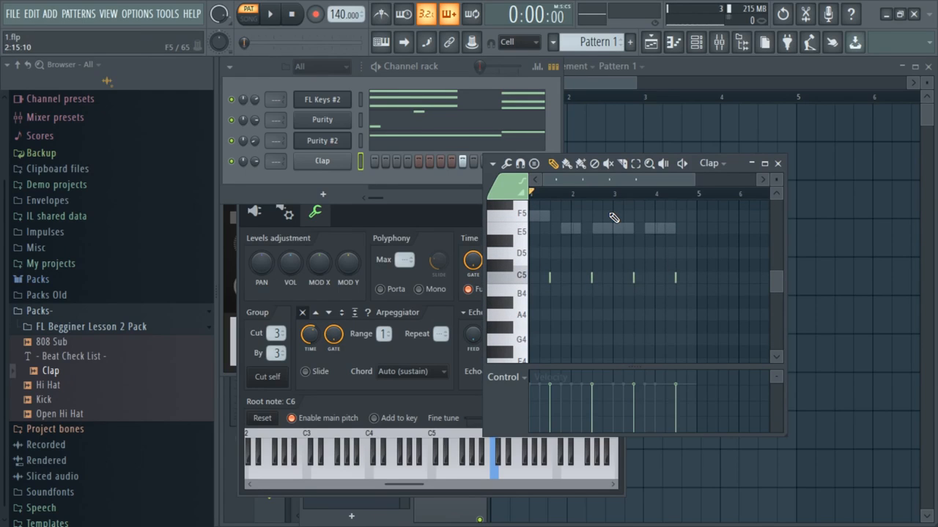
key("space")
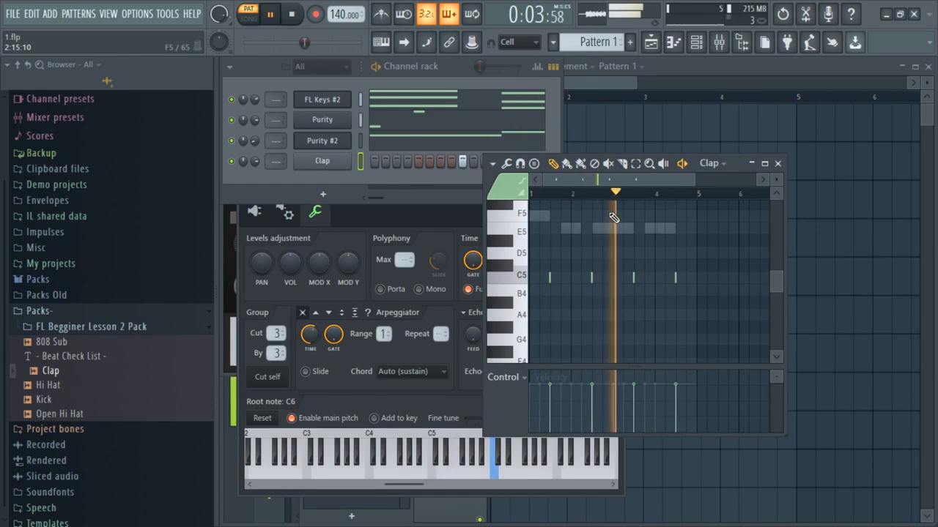
scroll(716, 269, "up", 2)
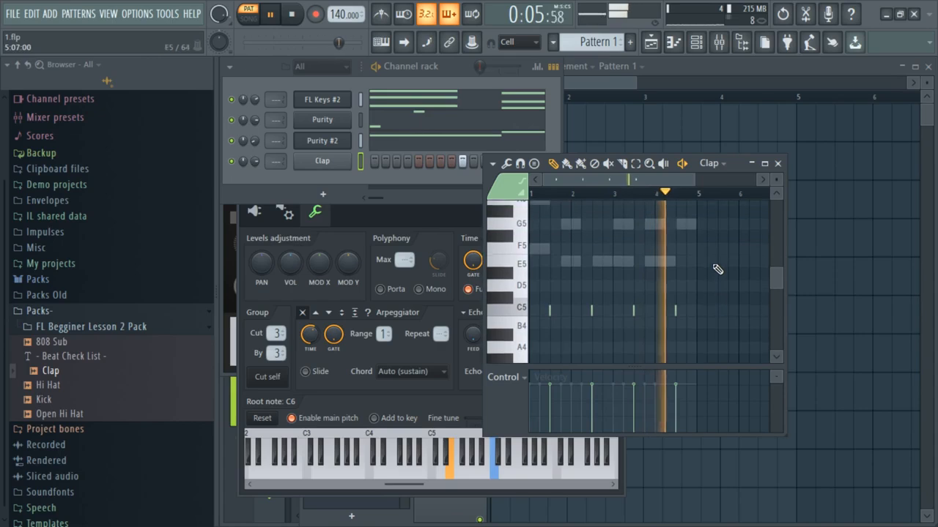
key("space")
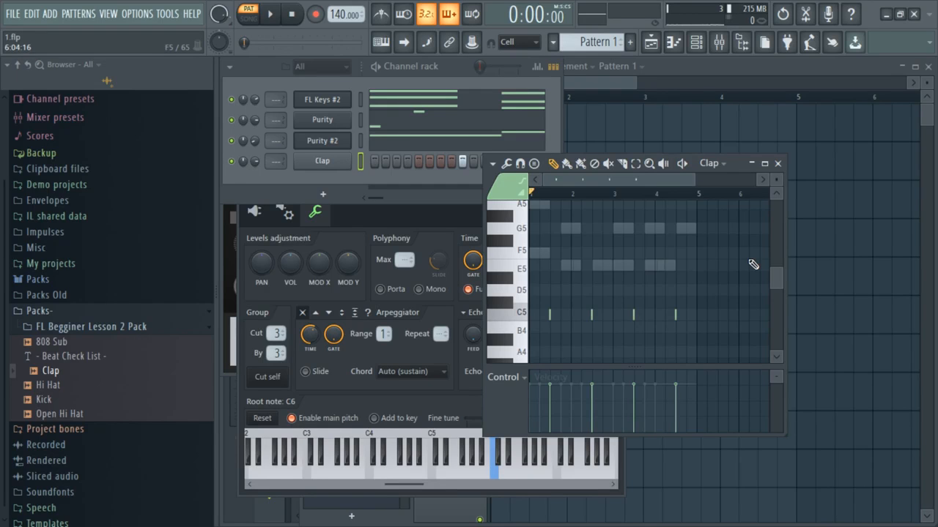
left_click_drag(695, 180, 597, 179)
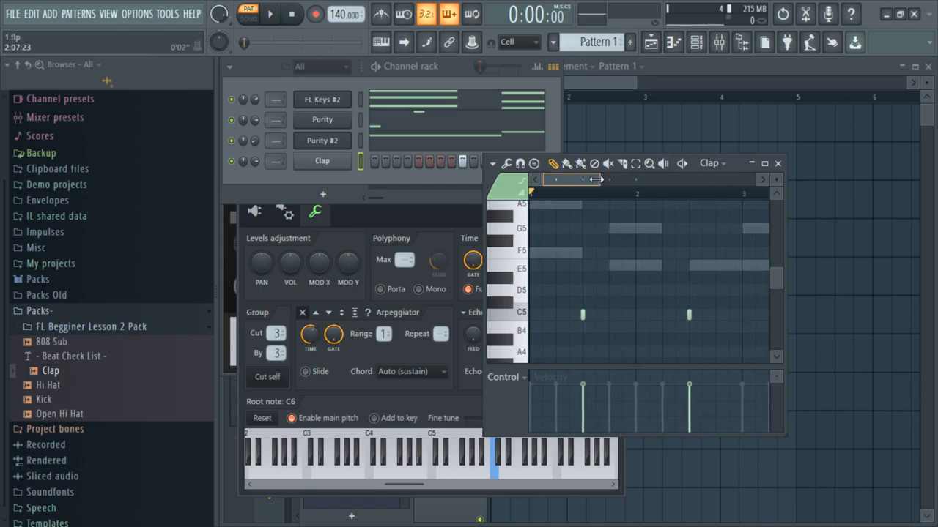
left_click_drag(347, 185, 337, 214)
Mark the "clap or snare" entry in the Notepad Beat Check List as done with a line of dashes.
key("super")
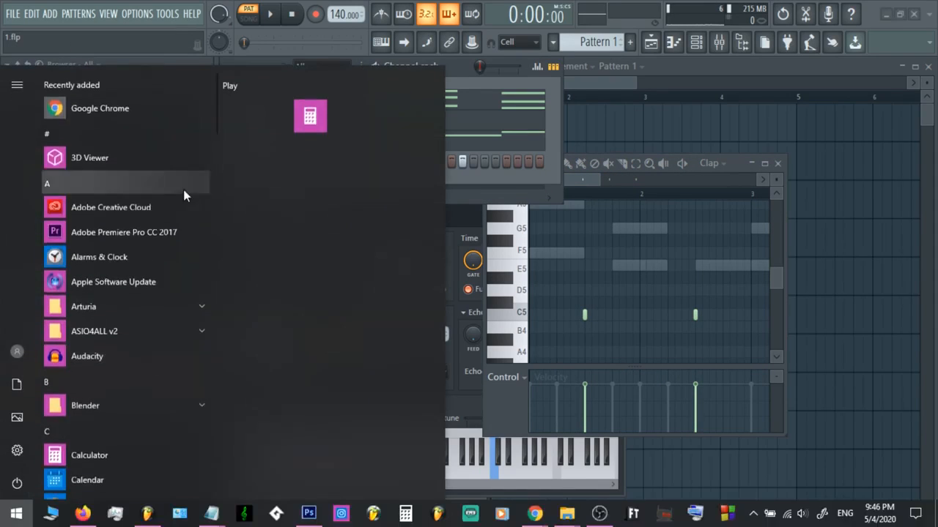
mouse_move(220, 518)
left_click(337, 451)
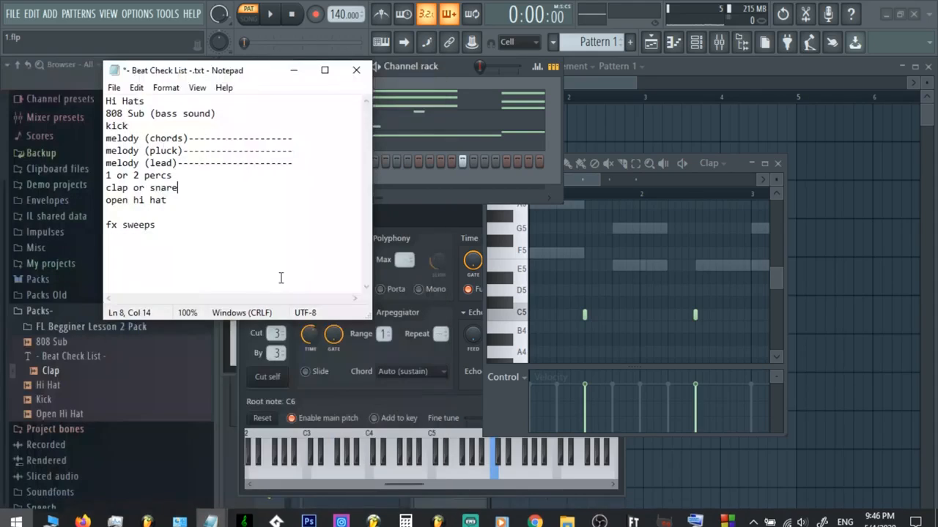
type("---------------------")
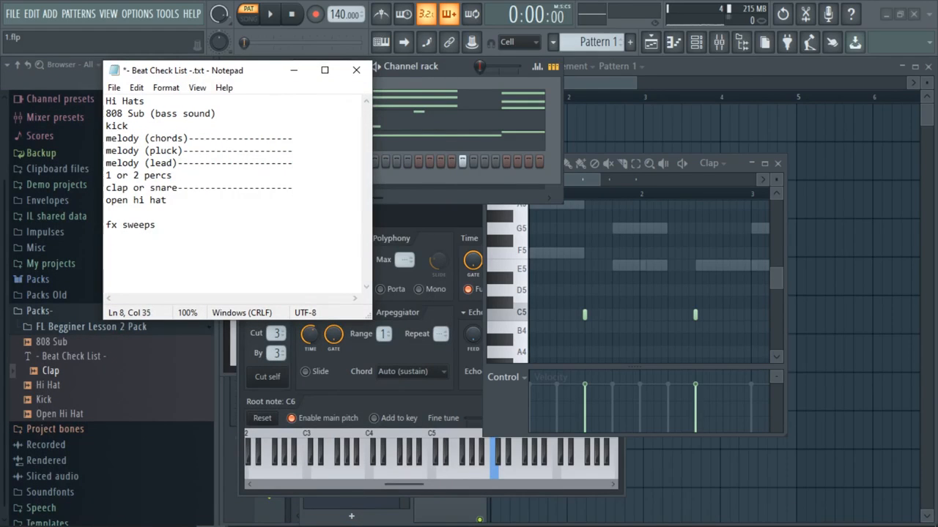
left_click(449, 65)
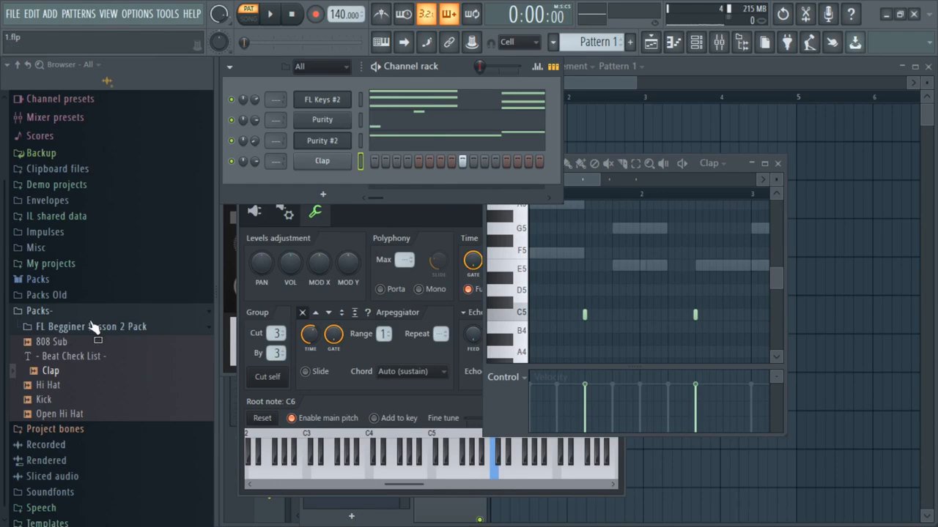
Add the Hi Hat sample from the same pack to the channel rack below the Clap channel.
left_click_drag(73, 371, 117, 373)
left_click_drag(563, 201, 571, 238)
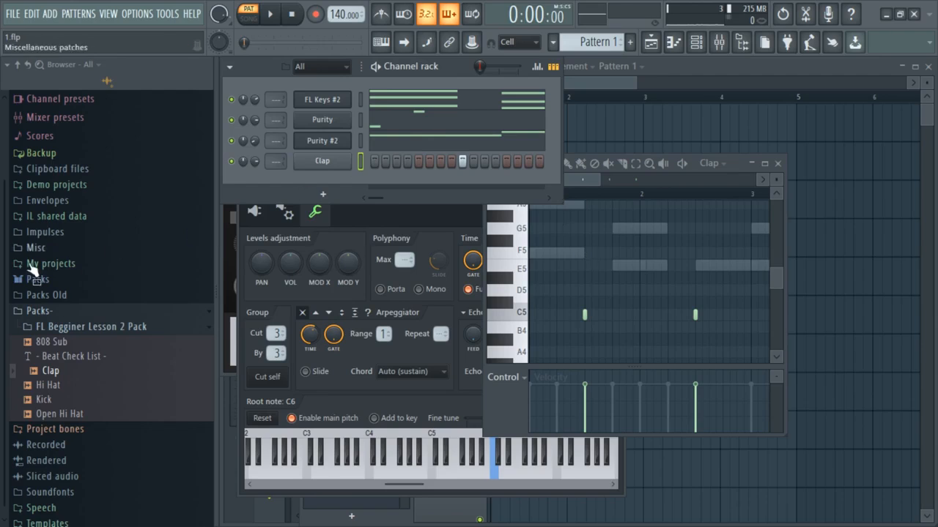
left_click_drag(90, 394, 68, 396)
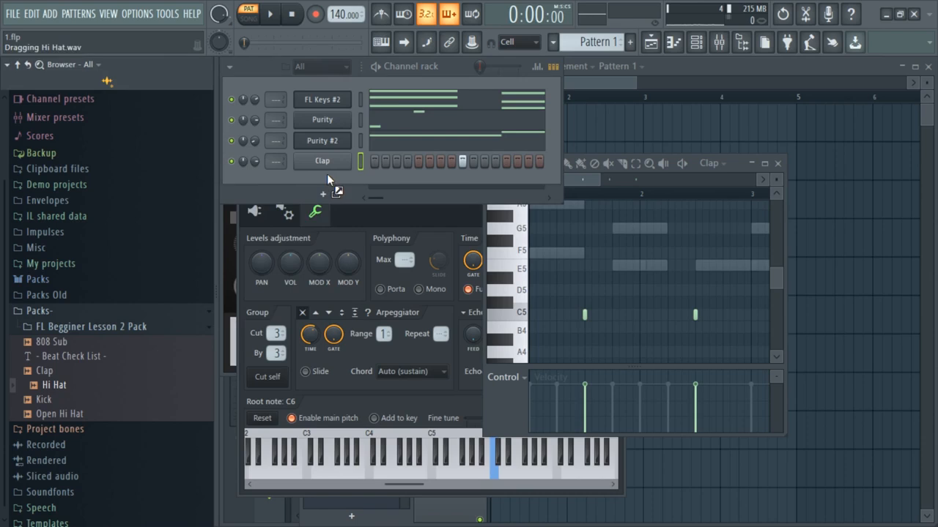
left_click_drag(327, 174, 327, 180)
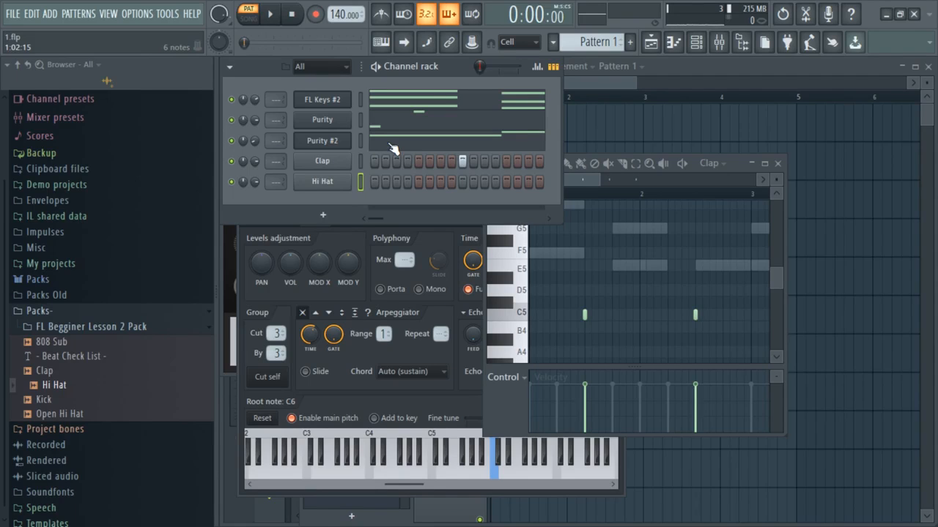
Fill the Hi Hat channel with a hit on every 2 steps and play the pattern to check it.
right_click(335, 191)
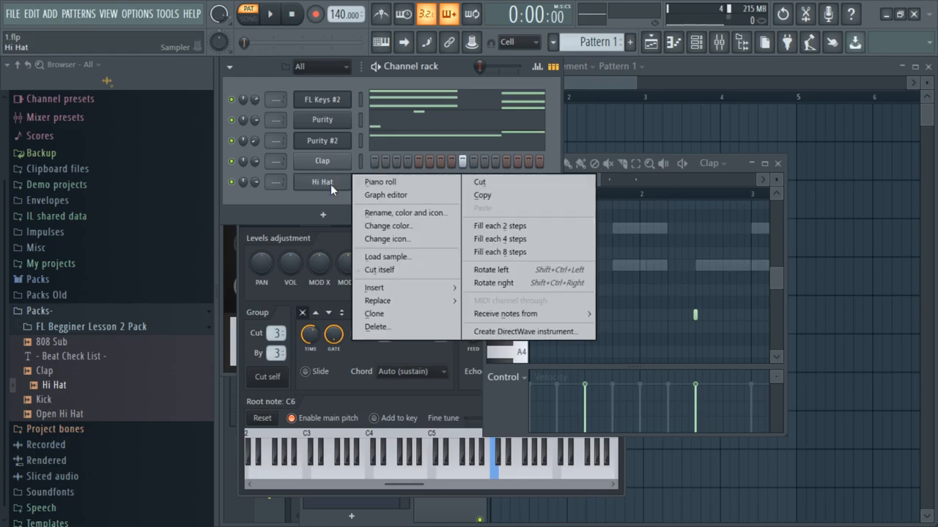
left_click(505, 223)
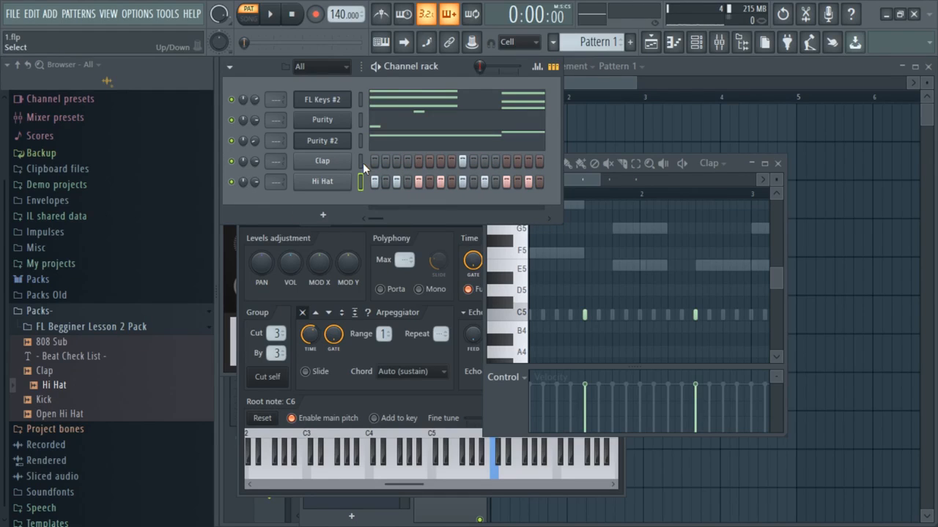
key("space")
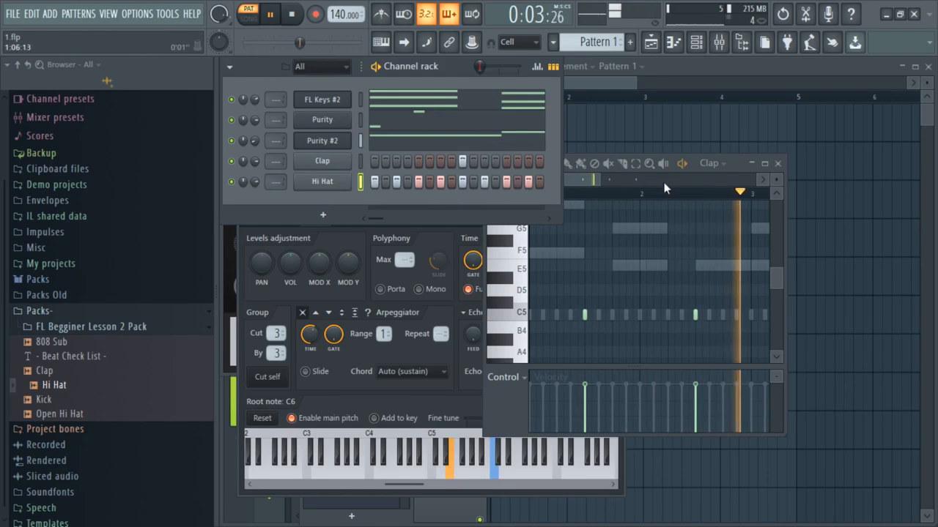
left_click_drag(604, 182, 665, 181)
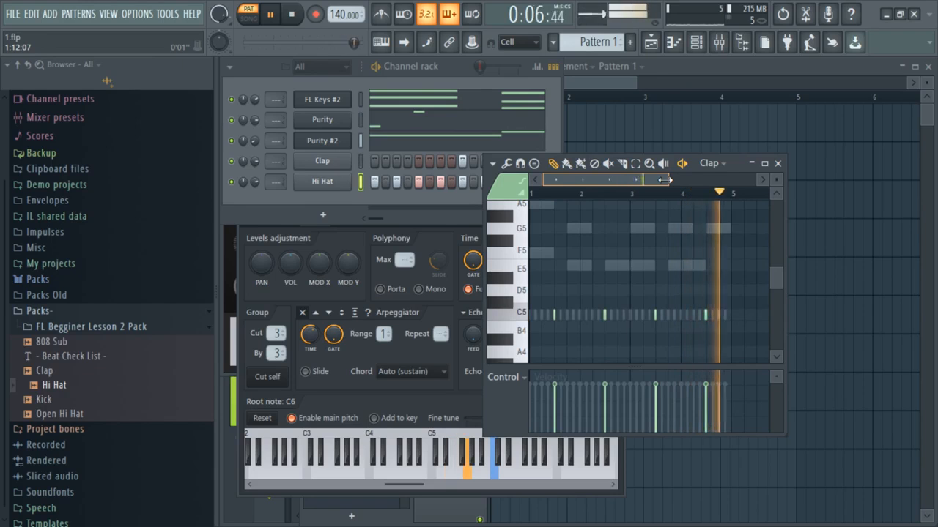
key("space")
Mark the "Hi Hats" entry in the Notepad Beat Check List as done with a line of dashes, and return to FL Studio.
key("super")
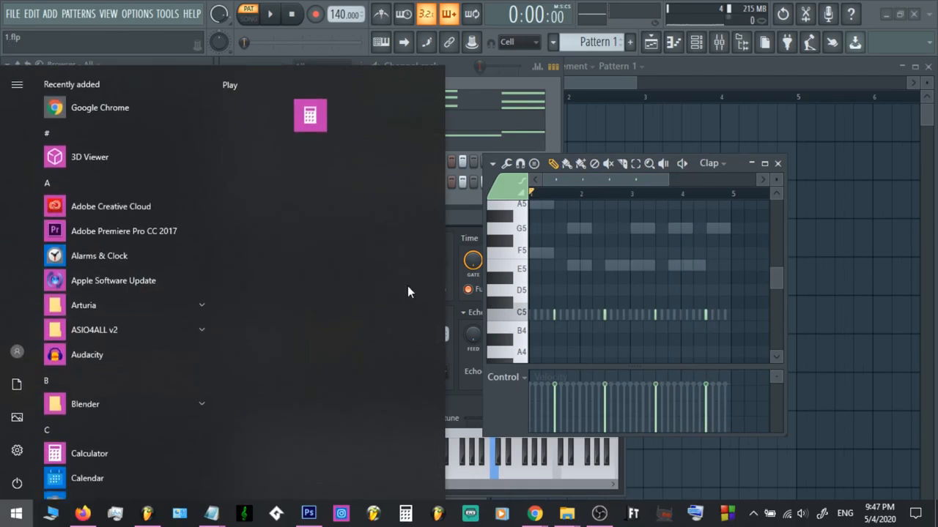
mouse_move(210, 515)
left_click(352, 436)
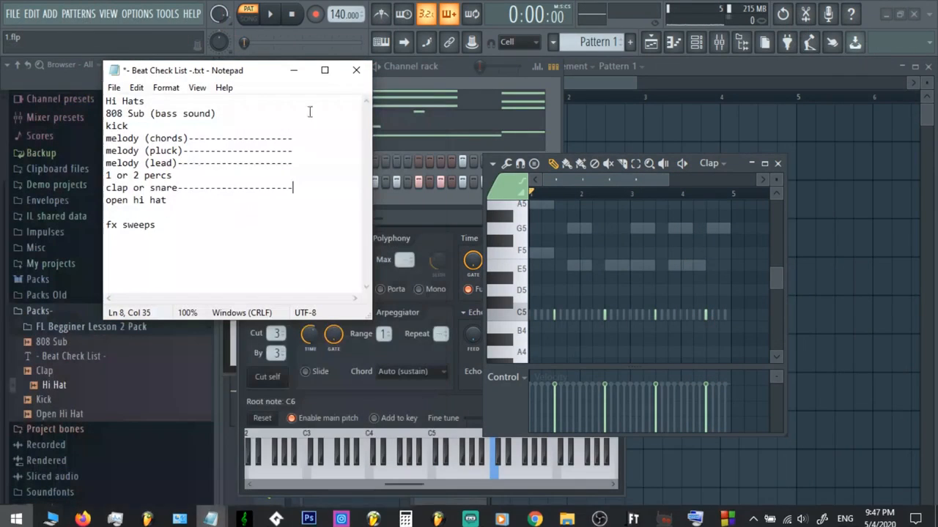
left_click(223, 194)
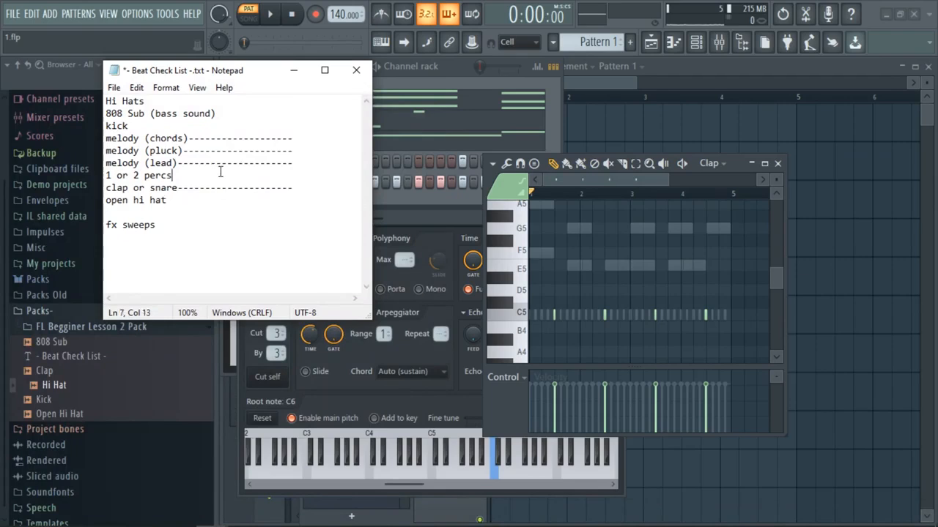
left_click(211, 104)
left_click(205, 188)
left_click(211, 197)
left_click_drag(220, 71, 249, 82)
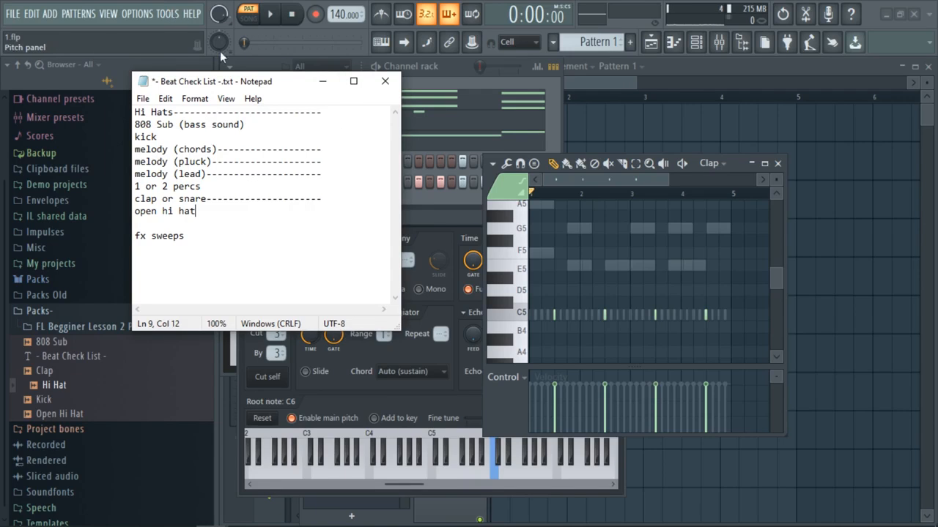
left_click_drag(286, 81, 297, 85)
left_click(454, 87)
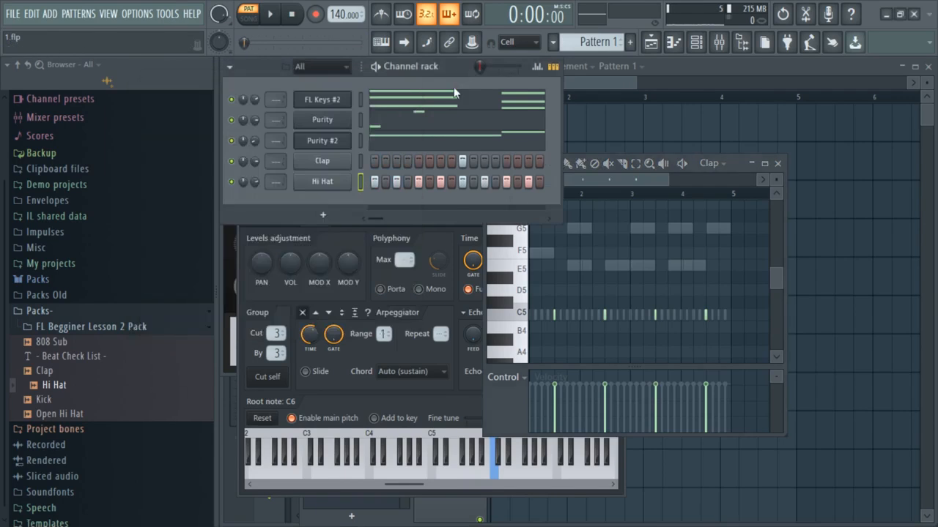
Add the Open Hi Hat sample below the Hi Hat channel with a hit on step 5, and open it in the piano roll.
left_click_drag(75, 415, 311, 195)
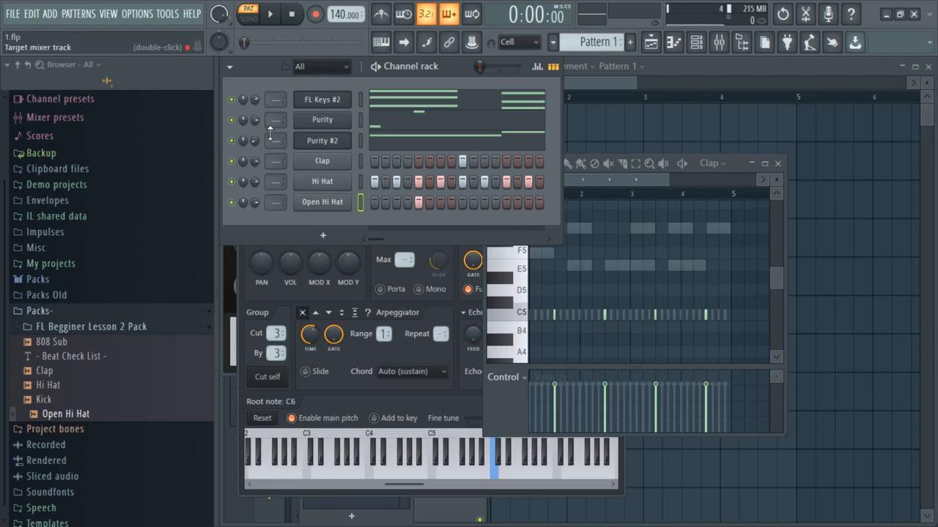
right_click(340, 202)
left_click(384, 204)
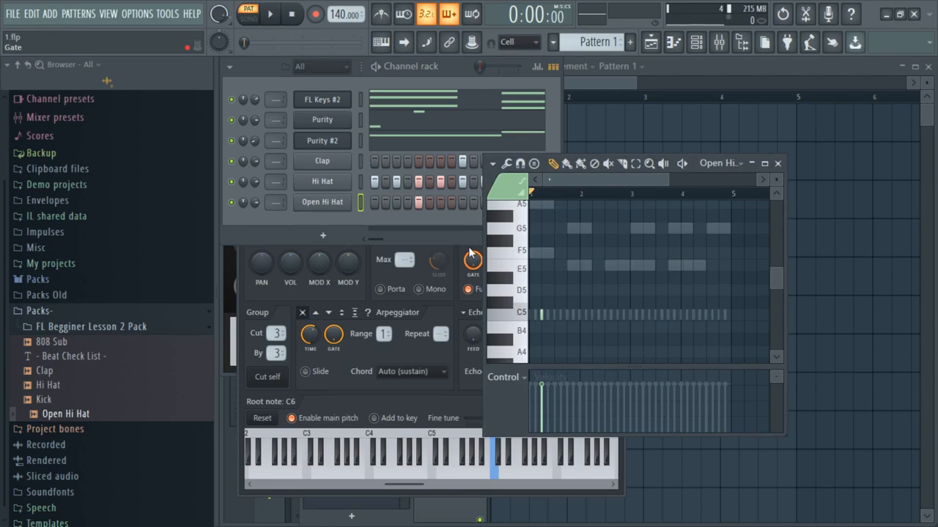
Place a second short C5 open hi hat note on step 5 of bar 3 while the pattern plays.
left_click_drag(674, 179, 663, 181)
key("space")
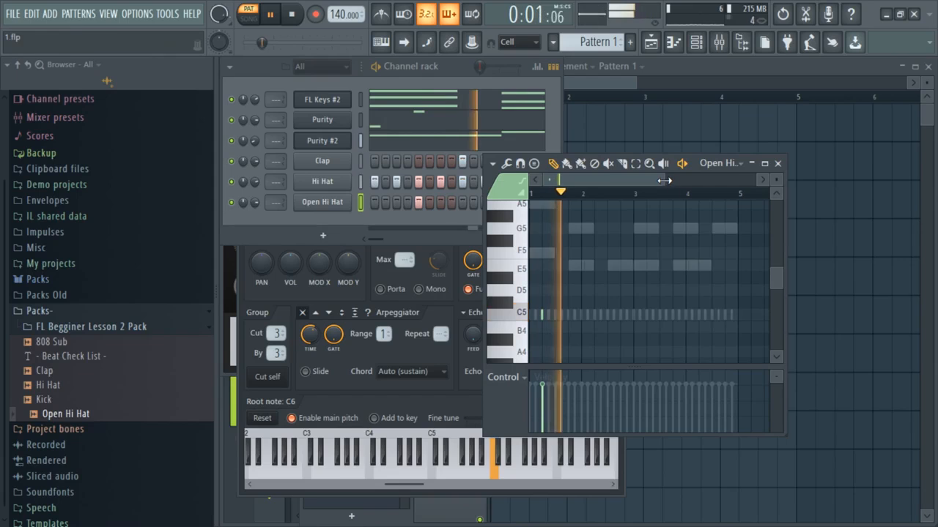
left_click(657, 317)
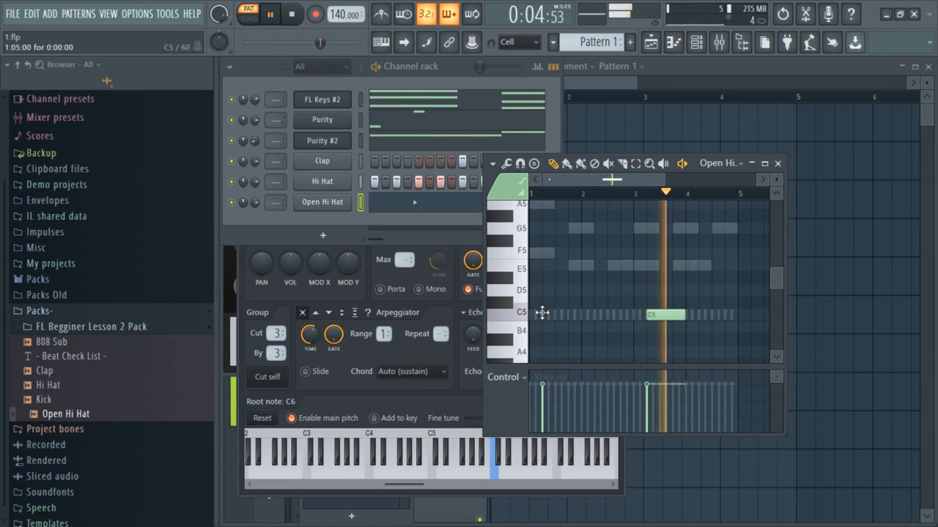
right_click(657, 317)
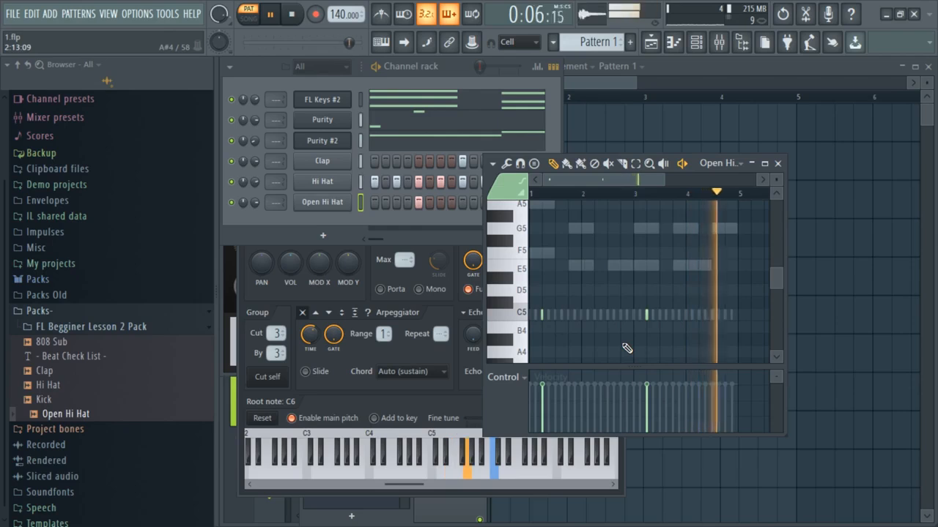
key("space")
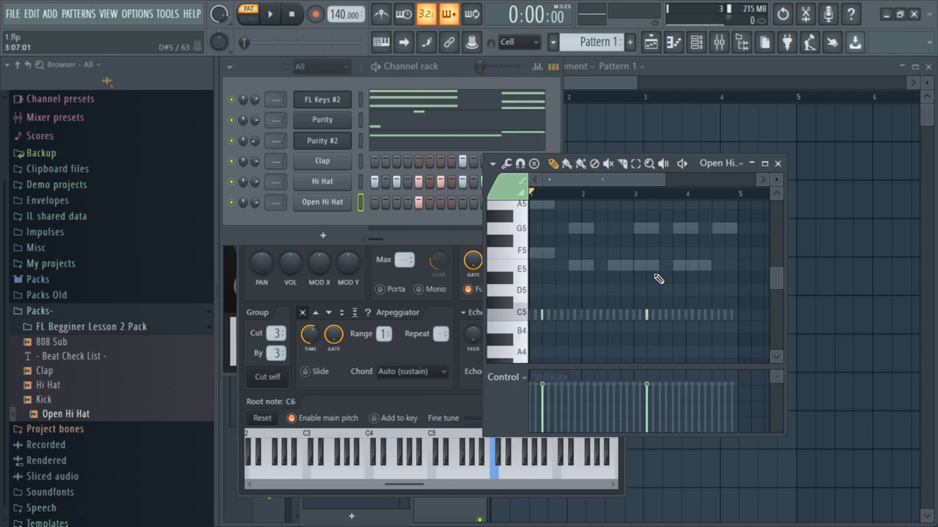
Mark the "open hi hat" entry in the Notepad Beat Check List as done with a line of dashes.
key("super")
left_click(210, 514)
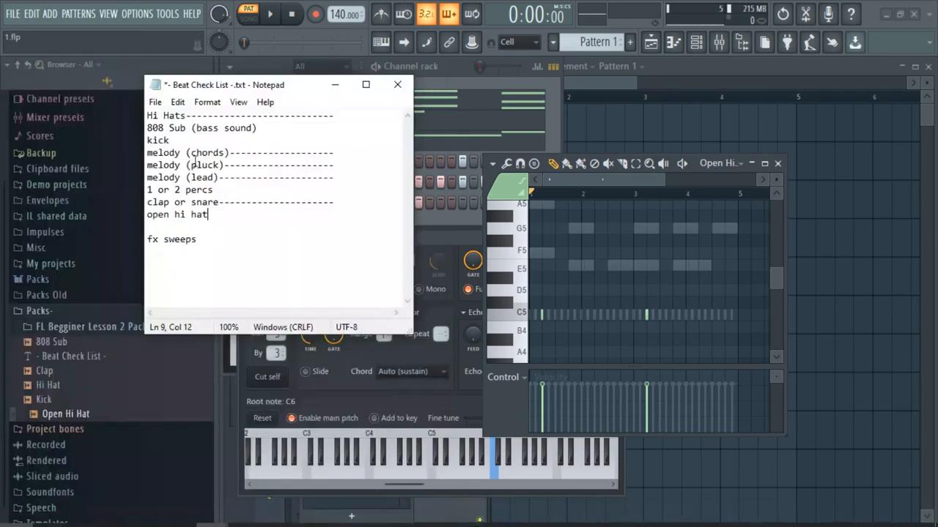
type("--")
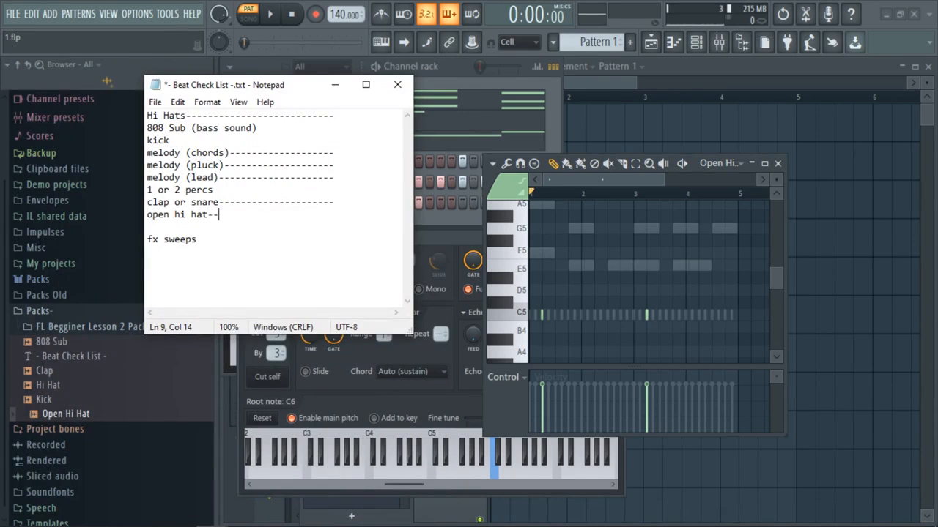
type("---------------------")
Review the unmarked checklist entries for percs, fx sweeps, kick and 808 Sub, and return to FL Studio.
left_click(274, 185)
left_click_drag(229, 189, 146, 192)
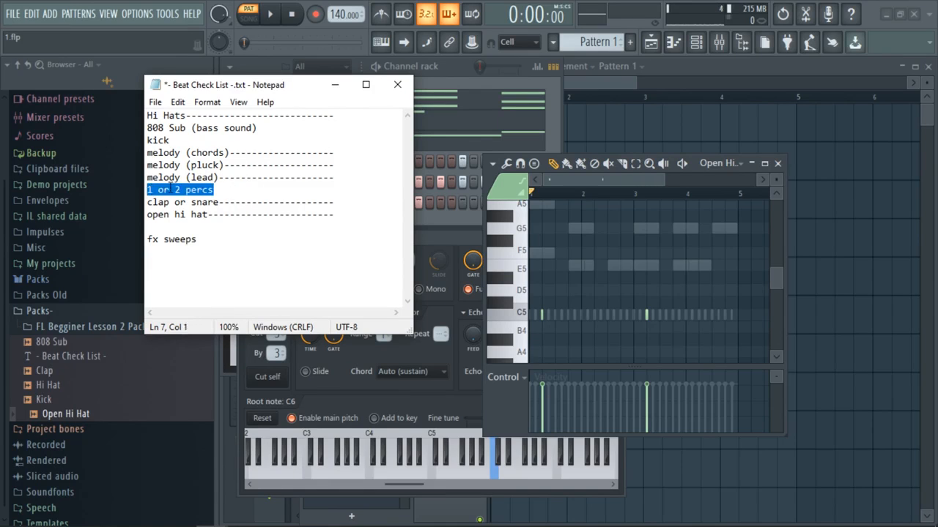
left_click(220, 190)
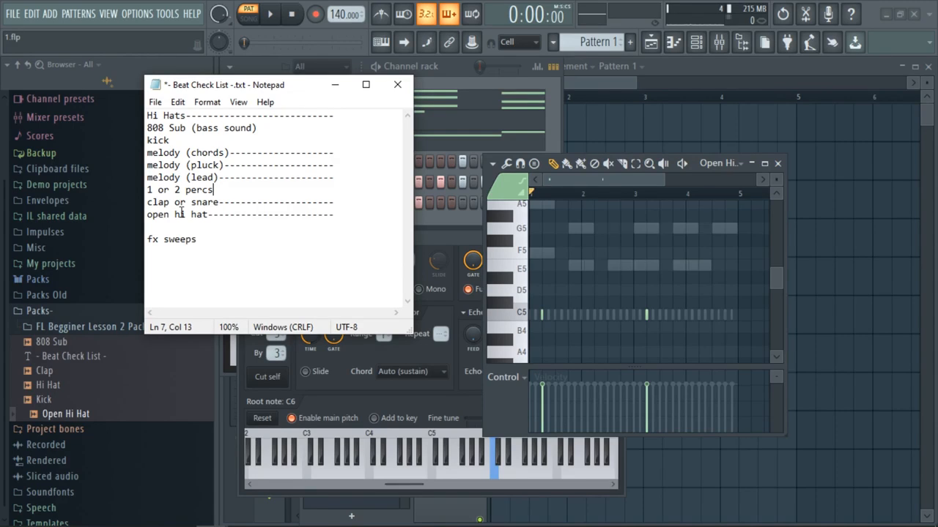
left_click_drag(215, 190, 146, 190)
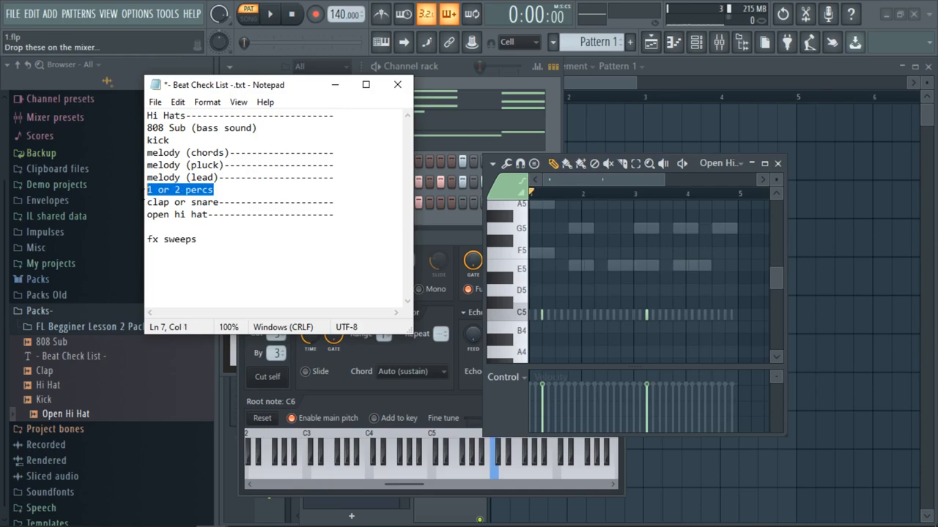
left_click(207, 190)
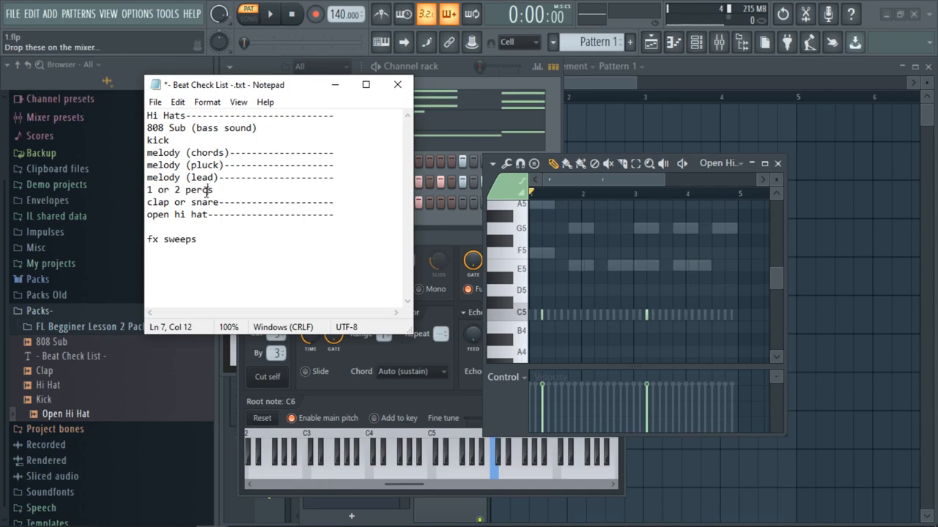
left_click_drag(241, 239, 144, 240)
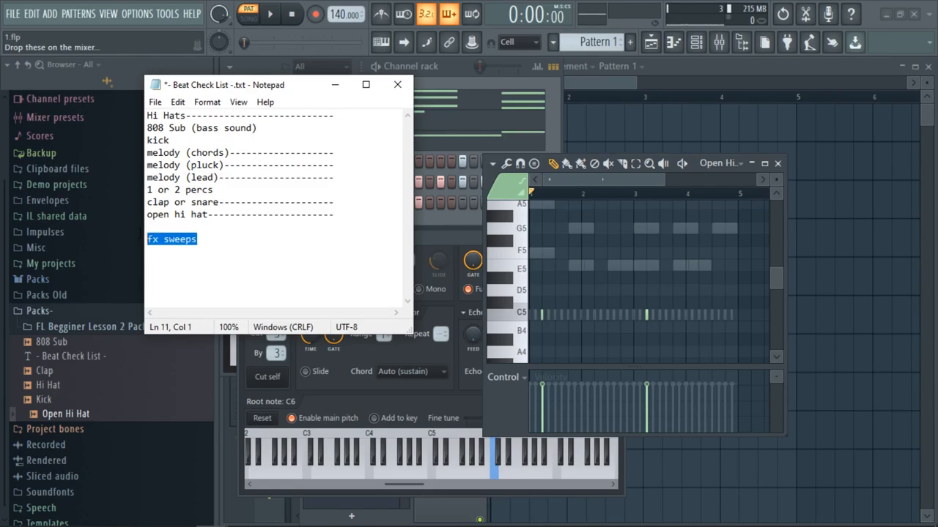
left_click(222, 239)
left_click_drag(192, 234, 150, 238)
left_click(216, 240)
left_click(222, 232)
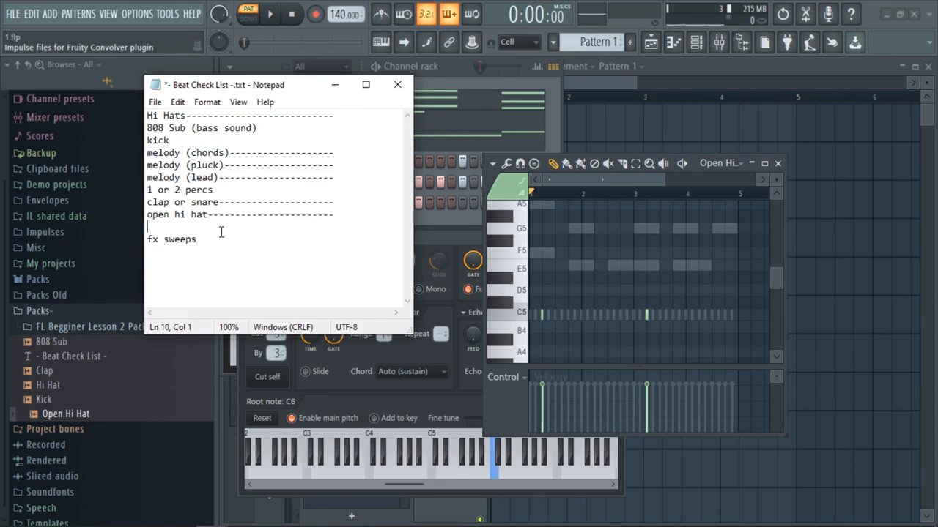
left_click(253, 240)
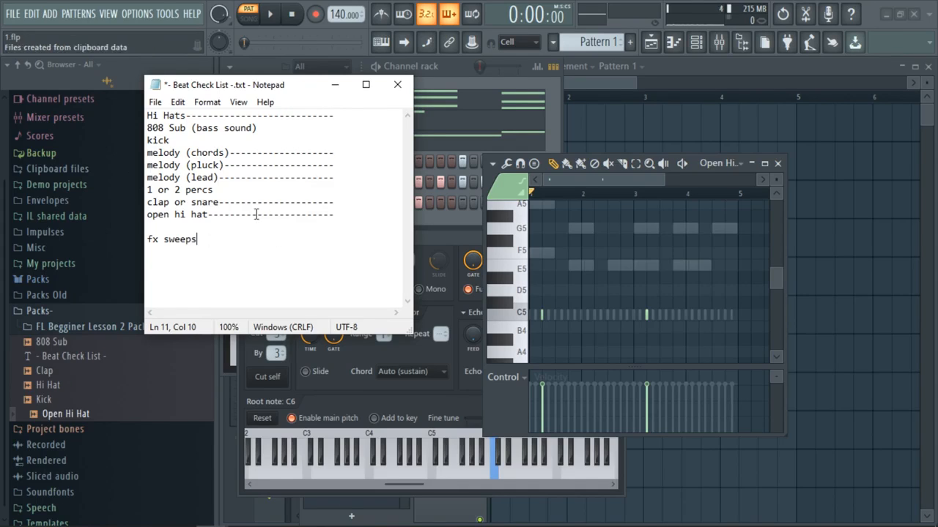
left_click(208, 226)
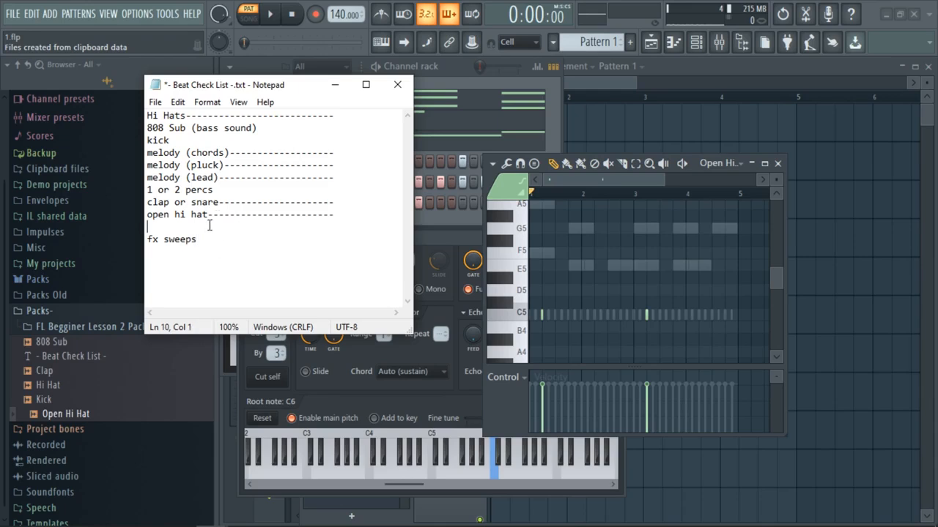
left_click(220, 142)
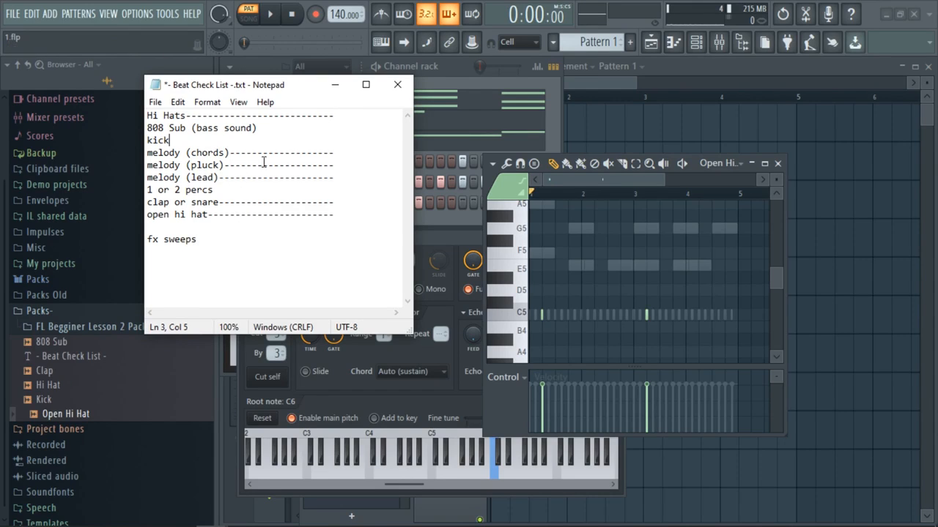
left_click(288, 129)
left_click(203, 141)
left_click(274, 129)
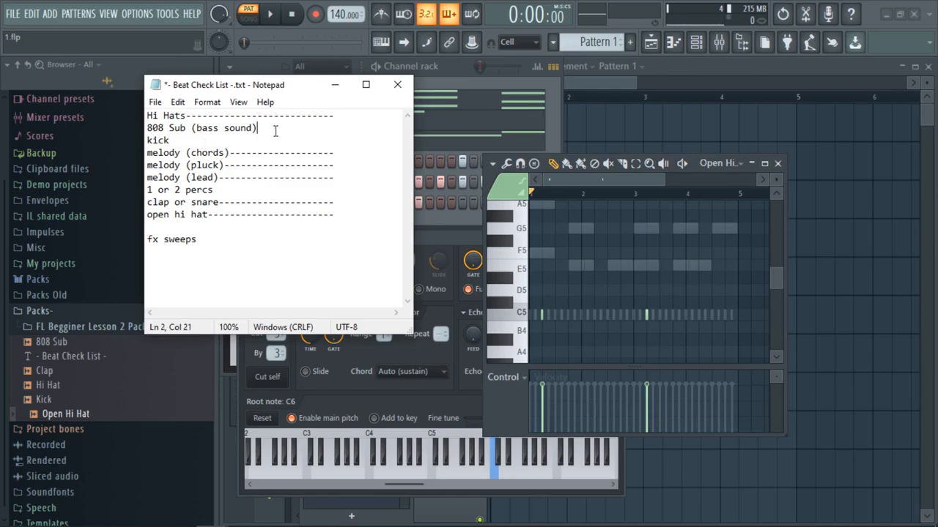
left_click(334, 85)
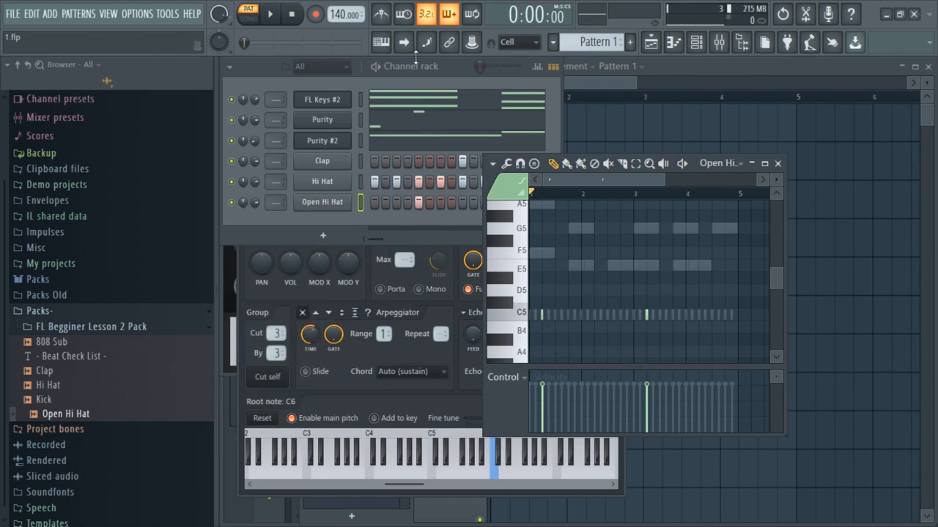
Add the 808 Sub sample to the channel rack below Open Hi Hat and open it in the piano roll.
left_click(328, 198)
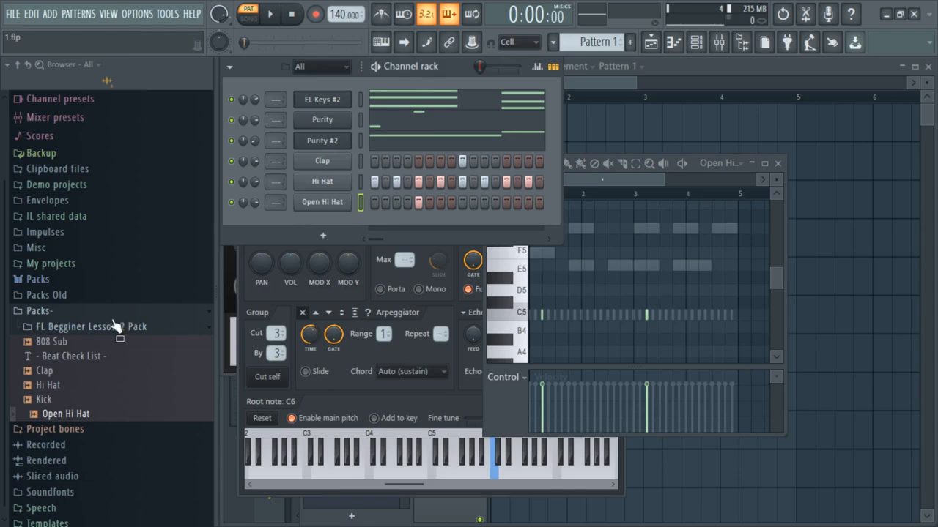
left_click_drag(104, 346, 313, 220)
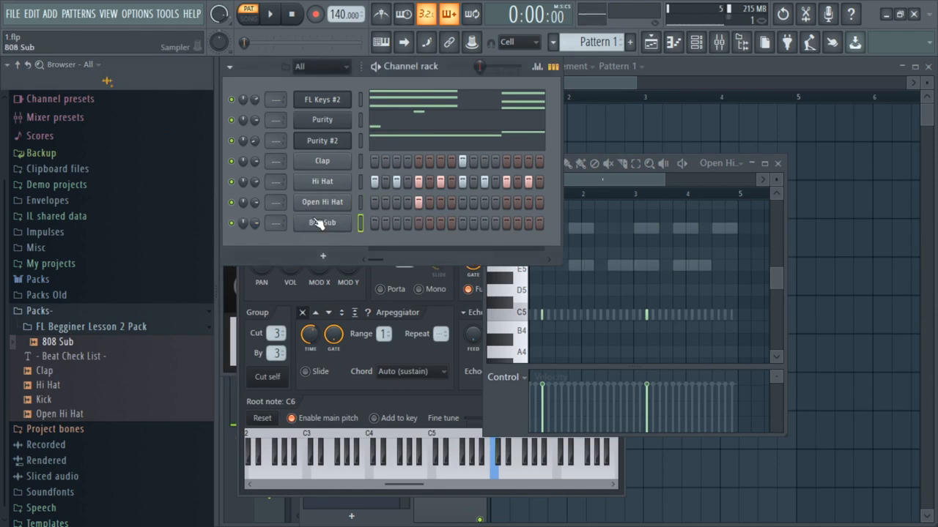
right_click(338, 227)
left_click(389, 225)
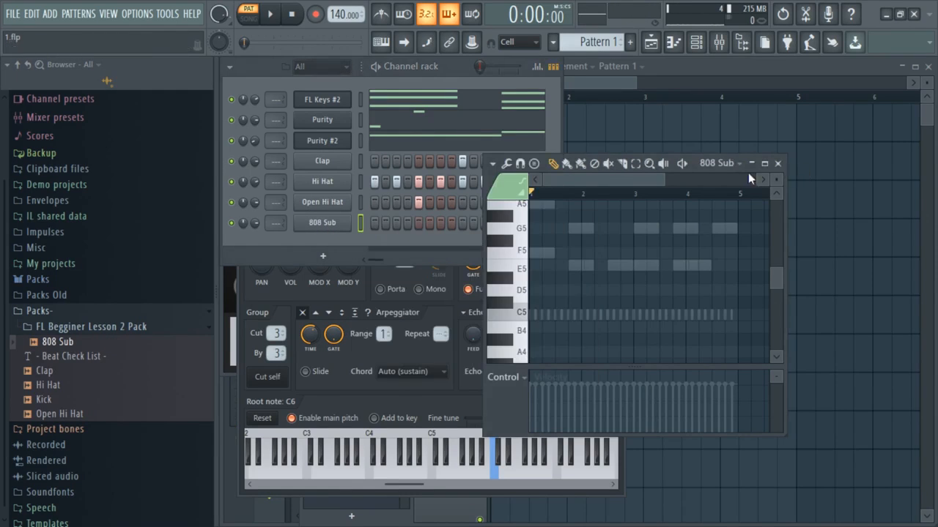
Examine the ghost notes of the melody channels across the bars in the 808 Sub piano roll.
scroll(636, 320, "up", 2)
left_click_drag(663, 179, 615, 175)
right_click(338, 224)
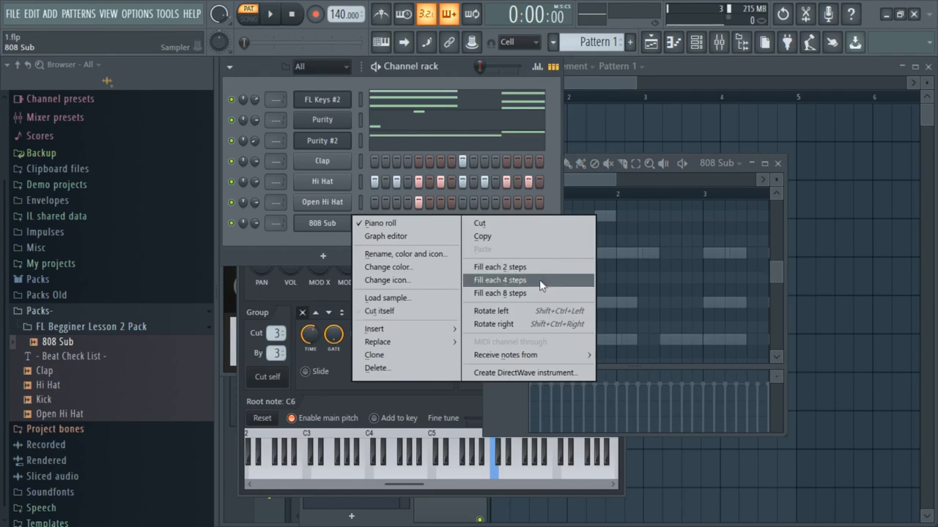
left_click(709, 287)
scroll(619, 282, "down", 2)
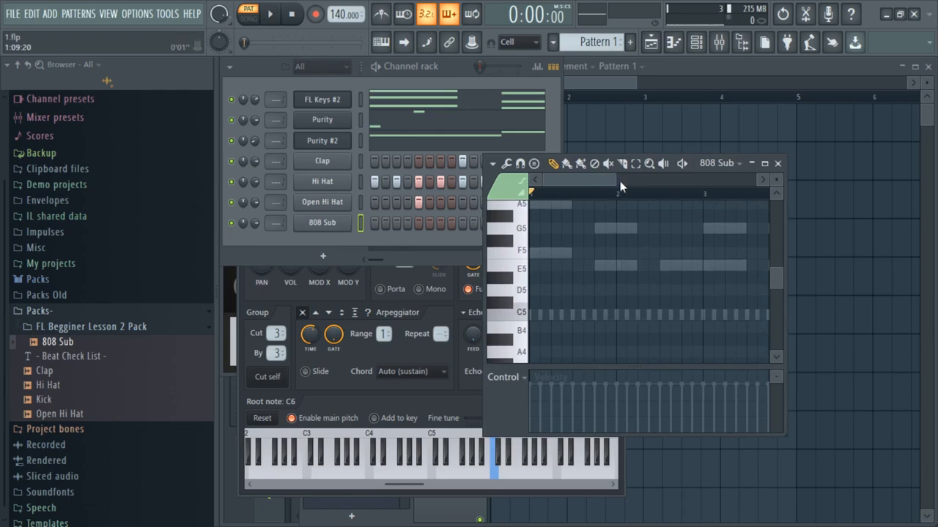
left_click_drag(620, 182, 685, 179)
scroll(668, 288, "up", 2)
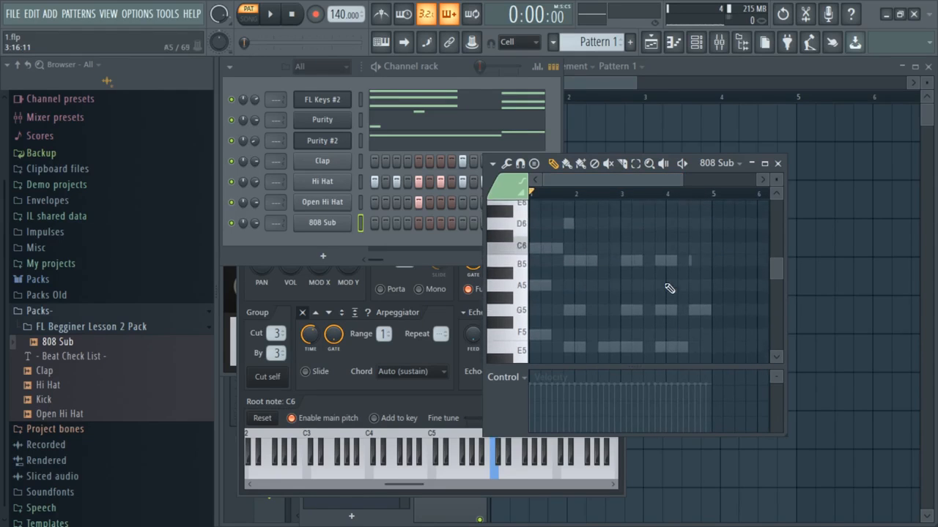
left_click_drag(683, 183, 621, 182)
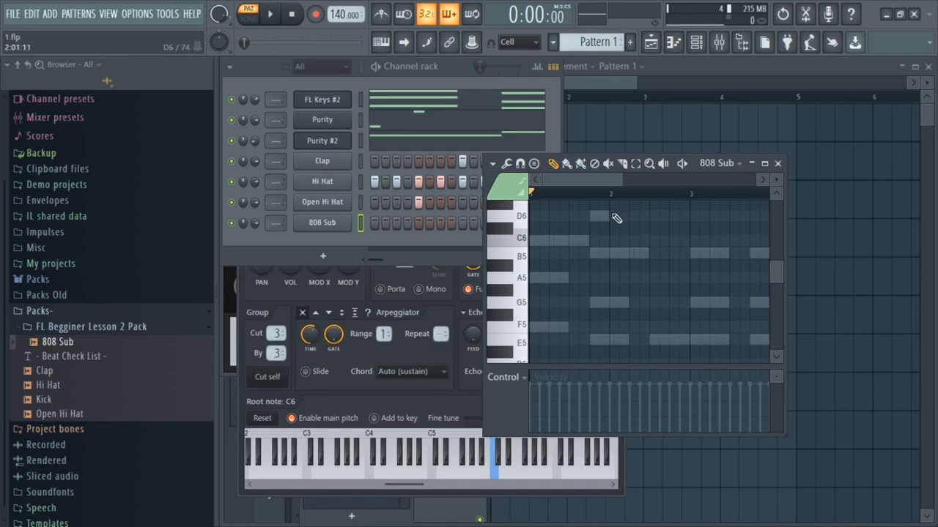
Switch the Cut itself option of the 808 Sub channel on and back off.
left_click_drag(590, 184, 548, 280)
left_click(324, 235)
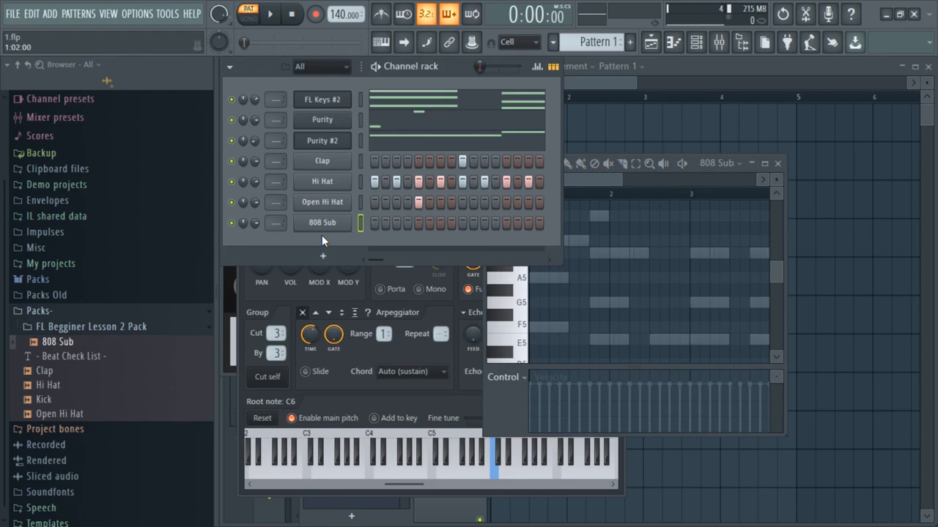
right_click(324, 224)
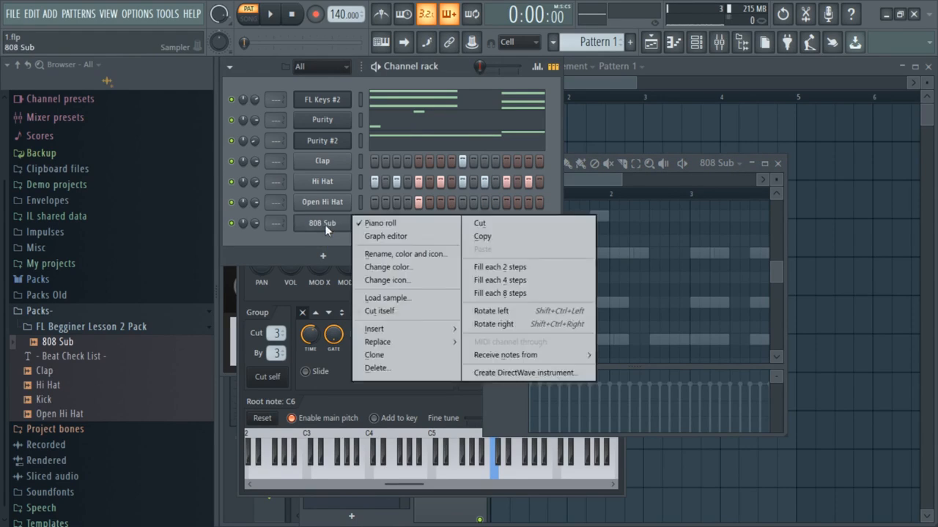
left_click(372, 311)
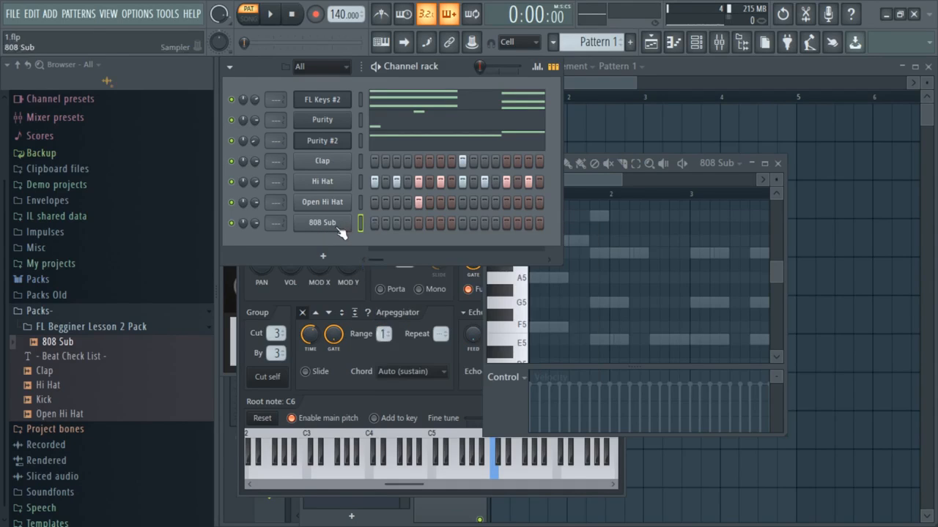
right_click(352, 218)
left_click(394, 313)
Create Pattern 2, place two back-to-back C5 notes at the start of the 808 Sub piano roll, and play them.
left_click(629, 42)
key("Return")
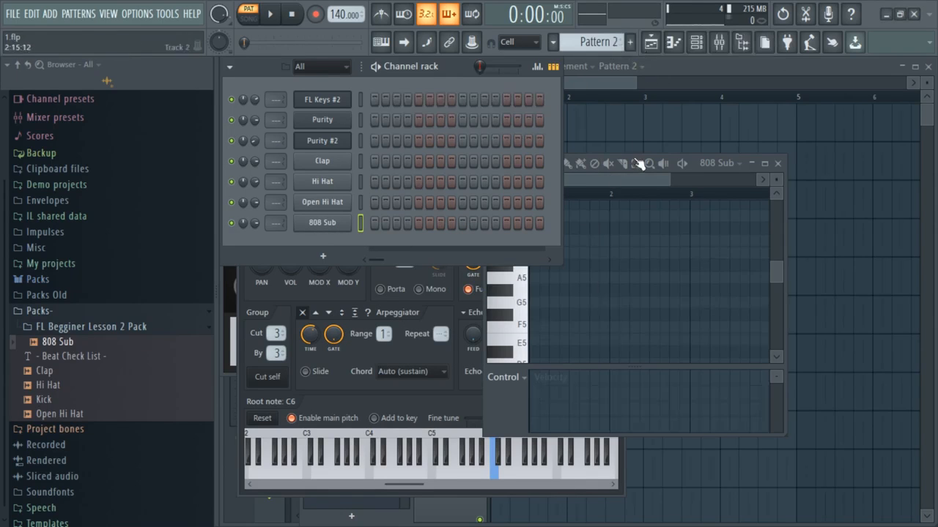
left_click(666, 189)
scroll(590, 286, "down", 4)
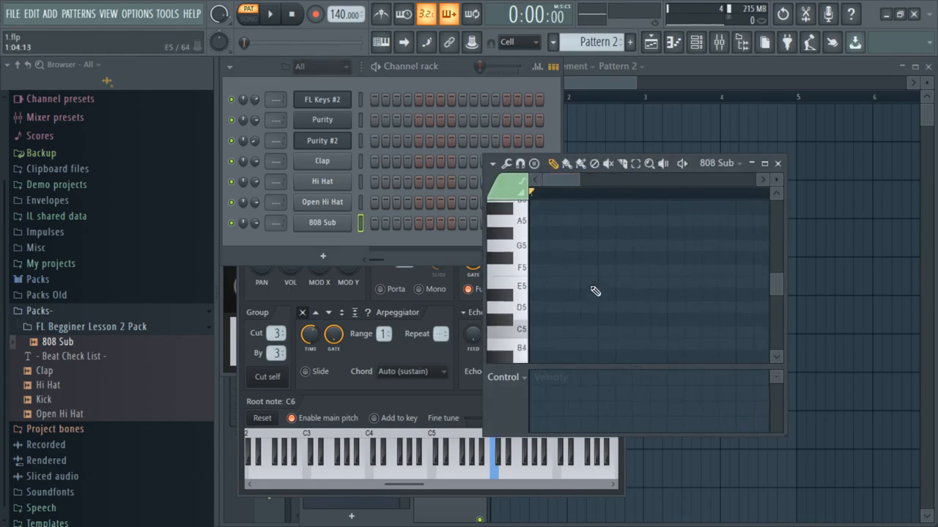
left_click(552, 244)
left_click_drag(579, 182, 572, 182)
left_click_drag(537, 239, 551, 240)
left_click(561, 242)
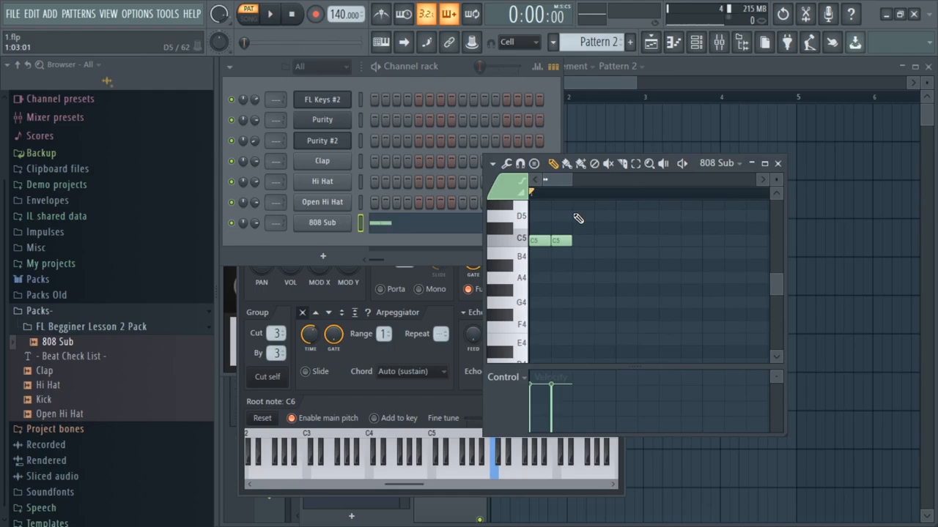
key("space")
key("space")
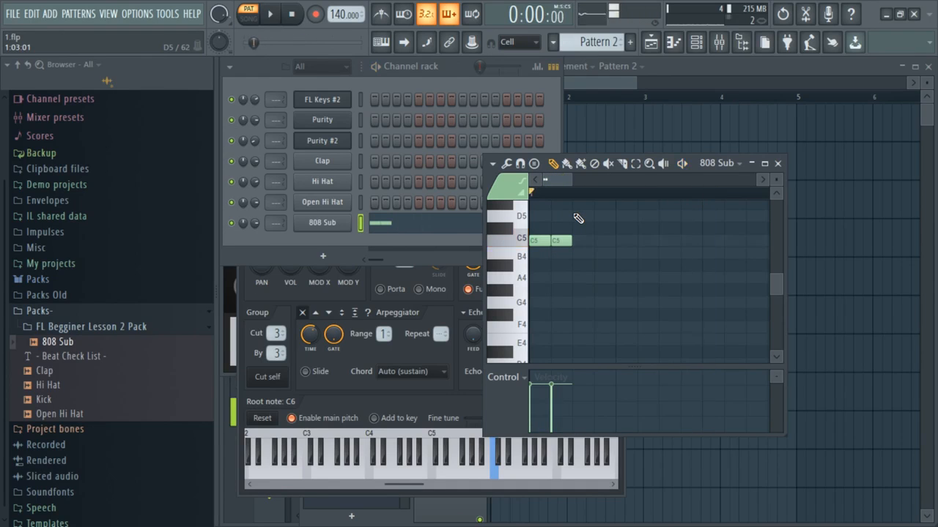
Enable the Cut itself option for the 808 Sub channel and check that it is set.
right_click(326, 220)
right_click(317, 223)
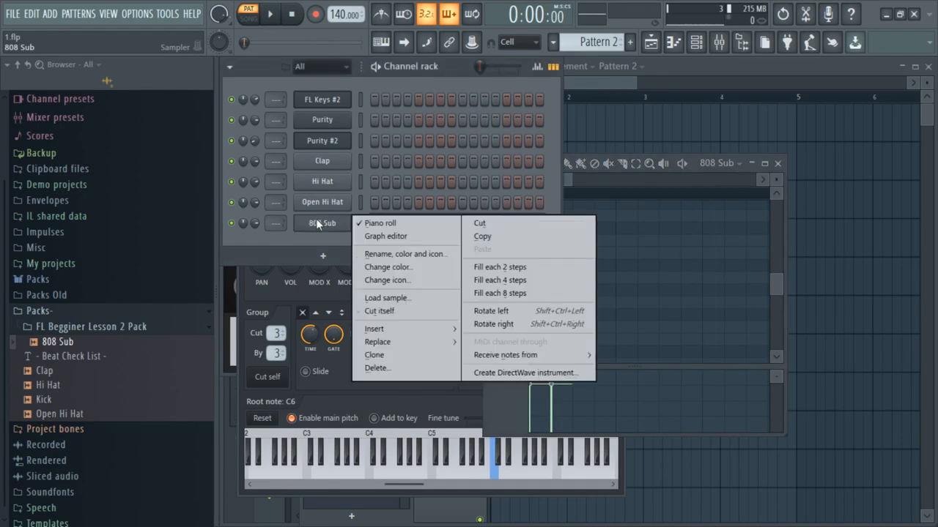
left_click(386, 313)
left_click_drag(572, 182, 549, 183)
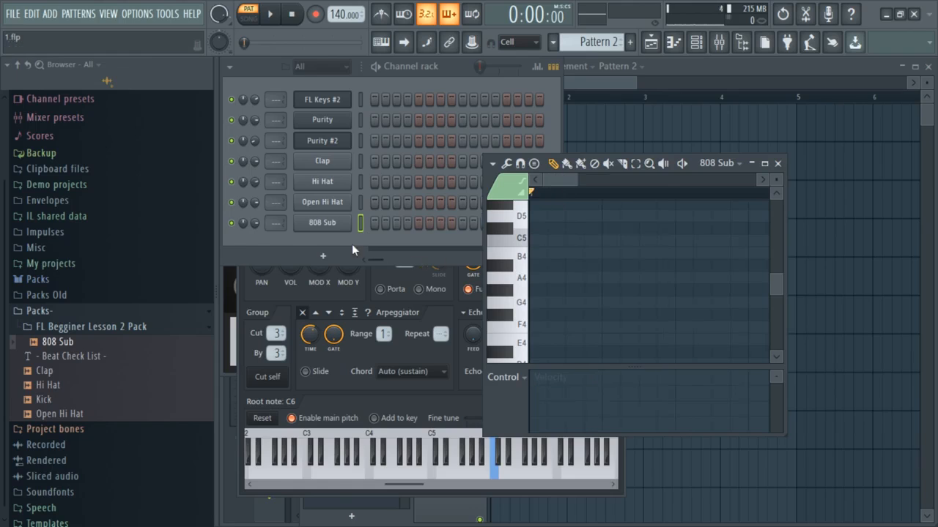
right_click(343, 223)
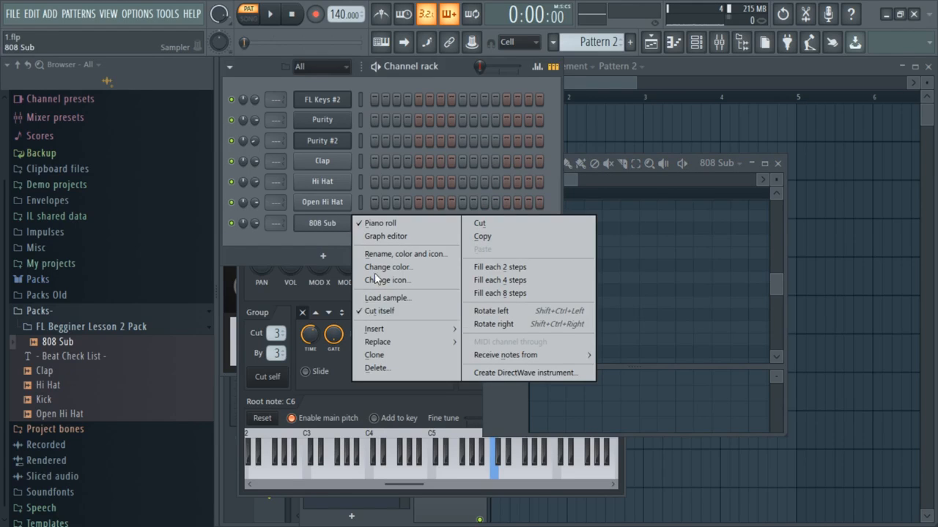
Return to Pattern 1 and place a short F5 note at the start of bar 1 in the 808 Sub piano roll.
left_click(599, 36)
scroll(600, 37, "up", 1)
right_click(674, 345, "ctrl")
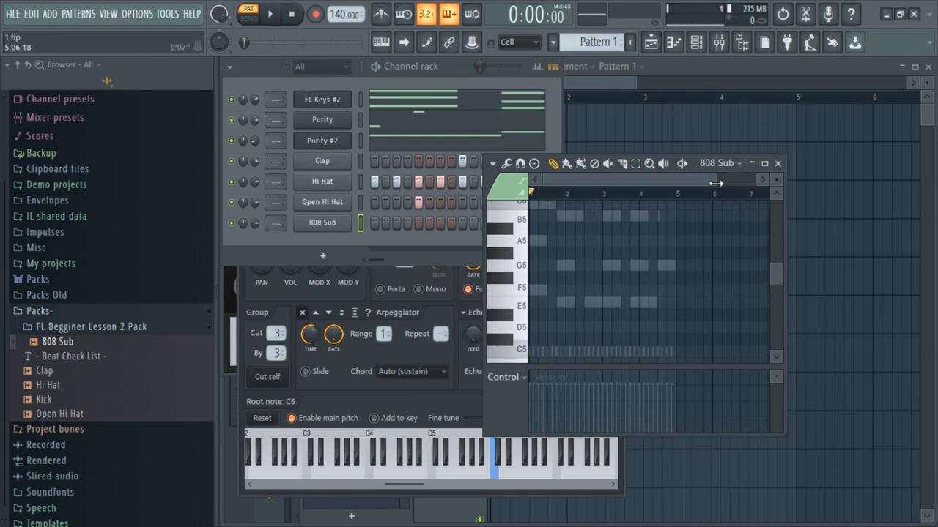
left_click_drag(720, 181, 595, 178)
left_click(534, 290)
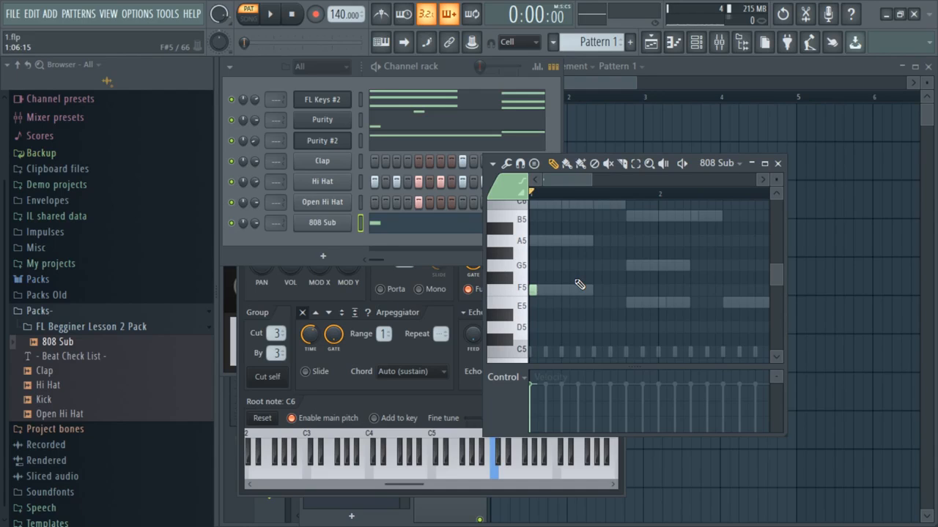
Play the opening of Pattern 1 several times to hear the 808 Sub's F5 note against the melody.
key("space")
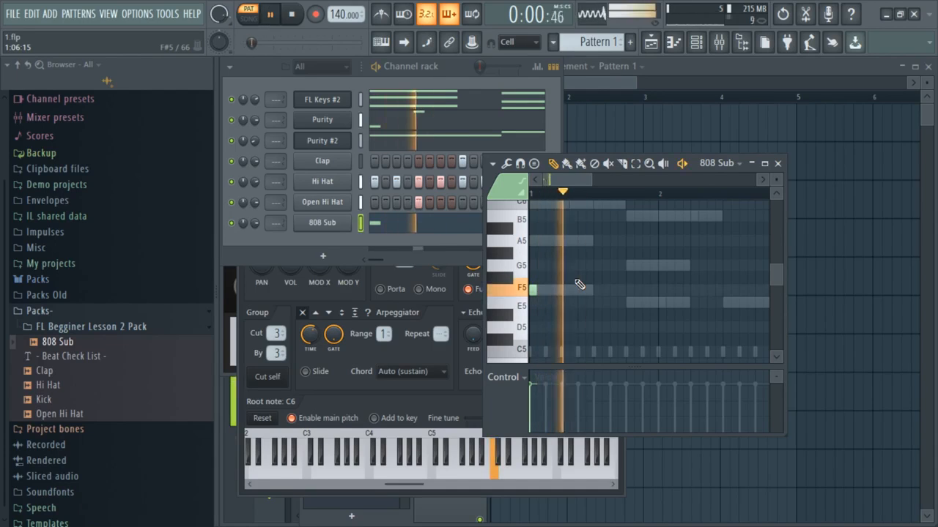
key("space")
key("c")
key("space")
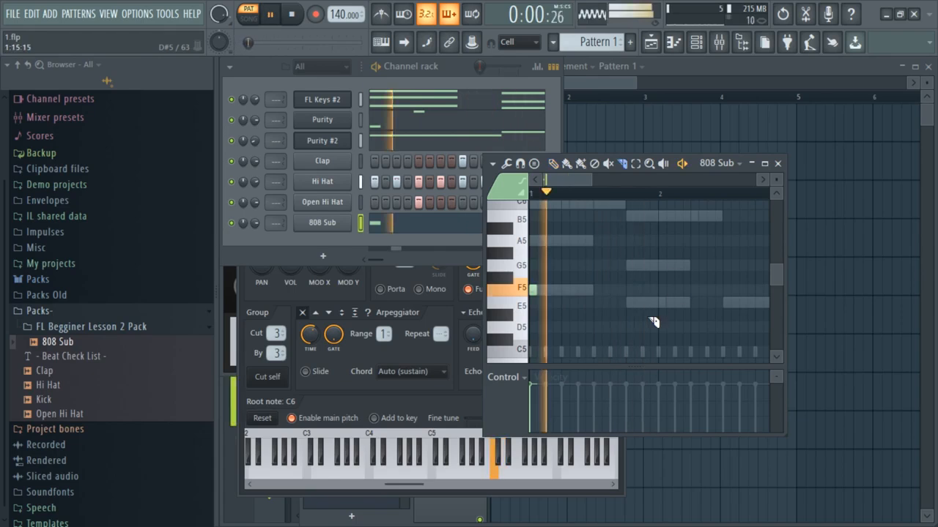
key("space")
key("space")
key("p")
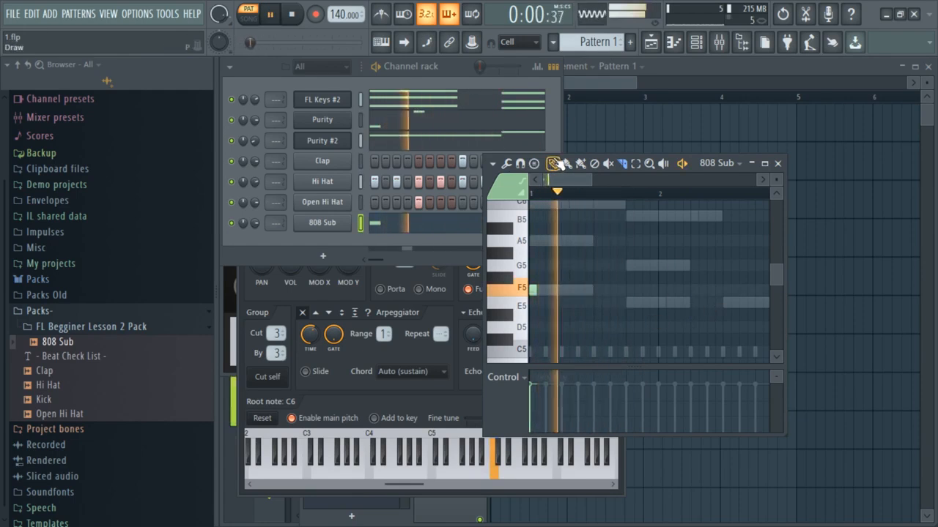
key("space")
Place three short E5 notes in the 808 Sub piano roll, two in bar 2 and one at the start of bar 3.
left_click_drag(592, 178, 606, 181)
key("space")
left_click(717, 304)
key("space")
key("space")
left_click_drag(656, 303, 640, 302)
left_click_drag(564, 181, 546, 181)
left_click(683, 302)
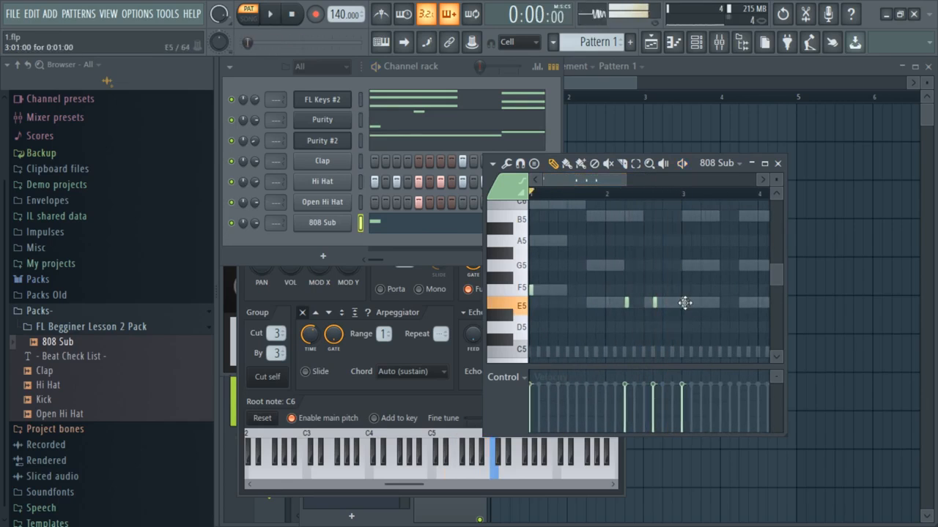
Add two short E5 notes in bar 4 of the 808 Sub piano roll, the last at 4:13, and play the pattern.
left_click_drag(605, 180, 630, 181)
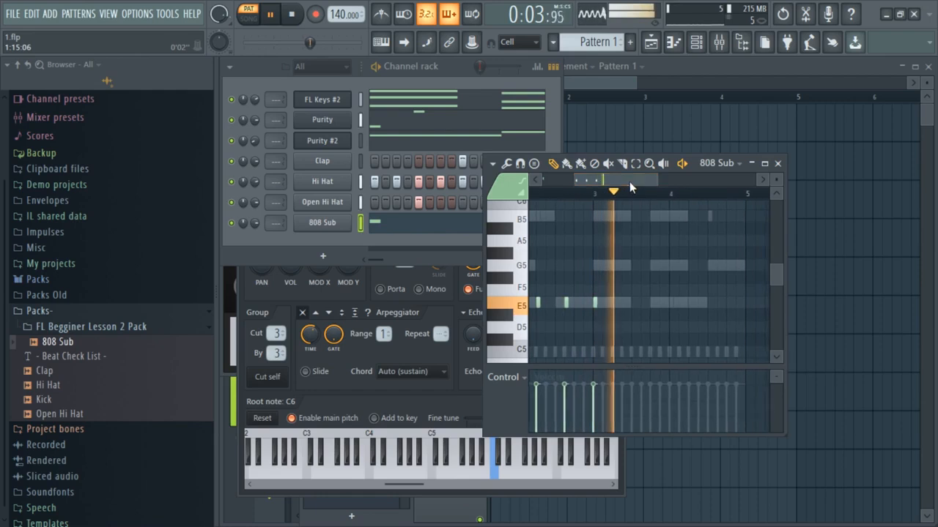
left_click(688, 303)
key("space")
left_click(726, 303)
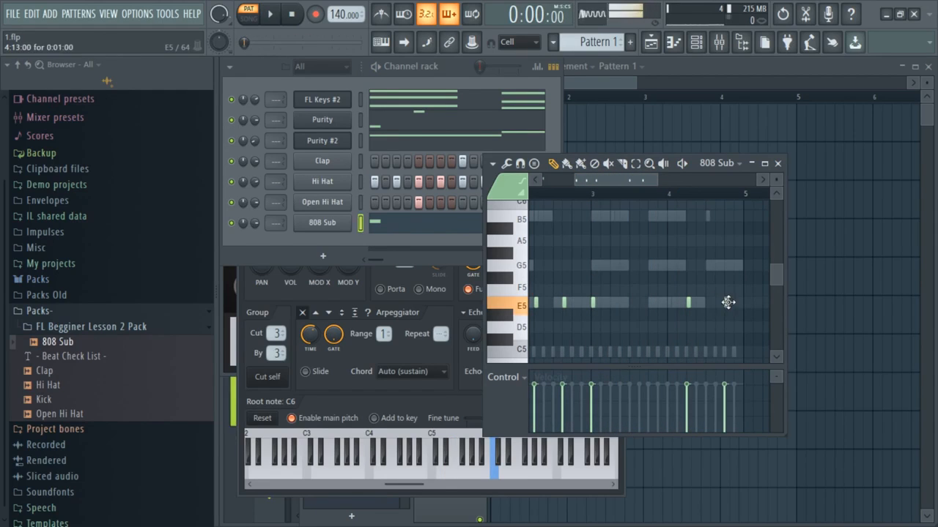
key("space")
left_click_drag(578, 182, 429, 182)
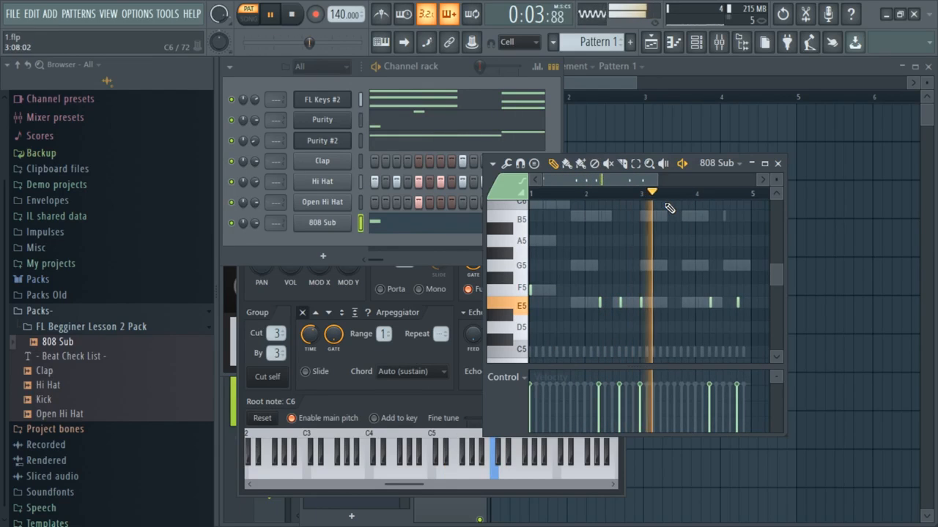
key("space")
Replace the last E5 note in bar 4 with one placed slightly earlier and play the pattern back.
right_click(738, 303)
left_click(733, 306)
key("space")
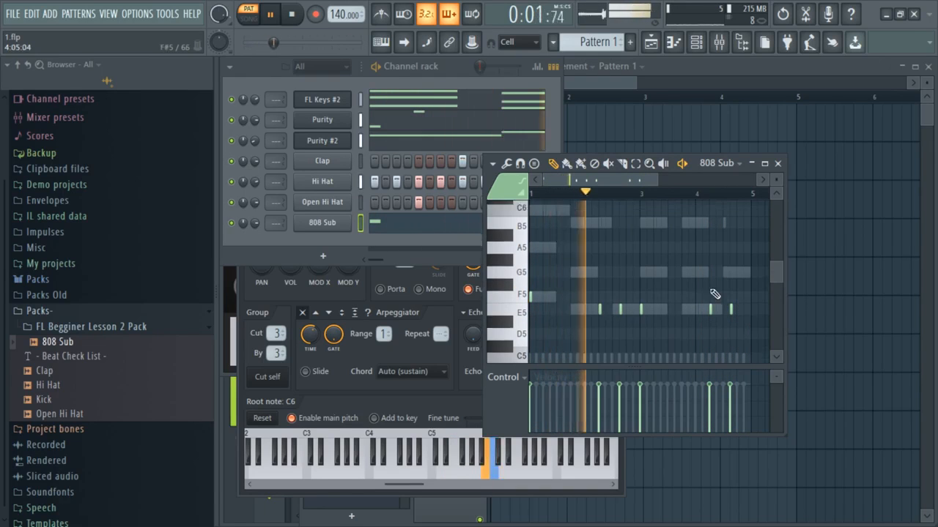
scroll(729, 304, "up", 2)
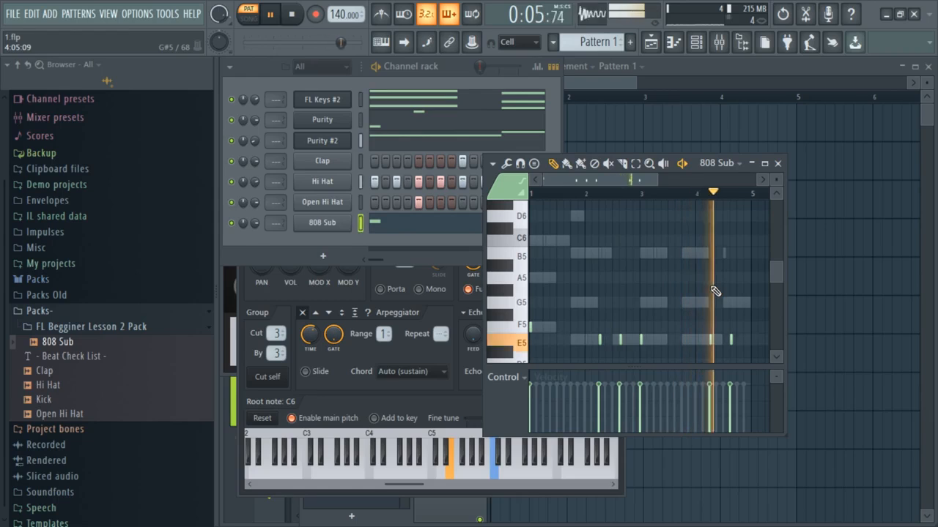
key("space")
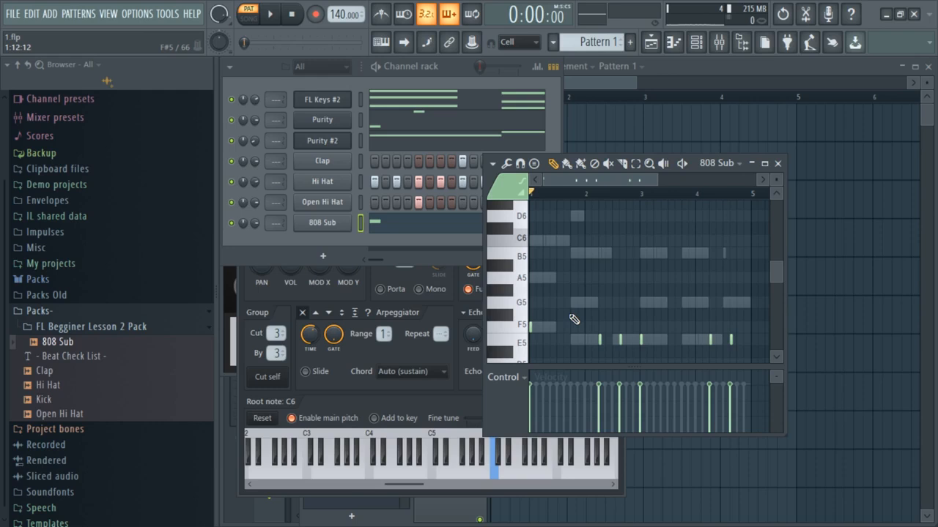
Examine the 808 Sub notes against the melody's ghost notes across all four bars and play the pattern.
scroll(674, 322, "down", 3)
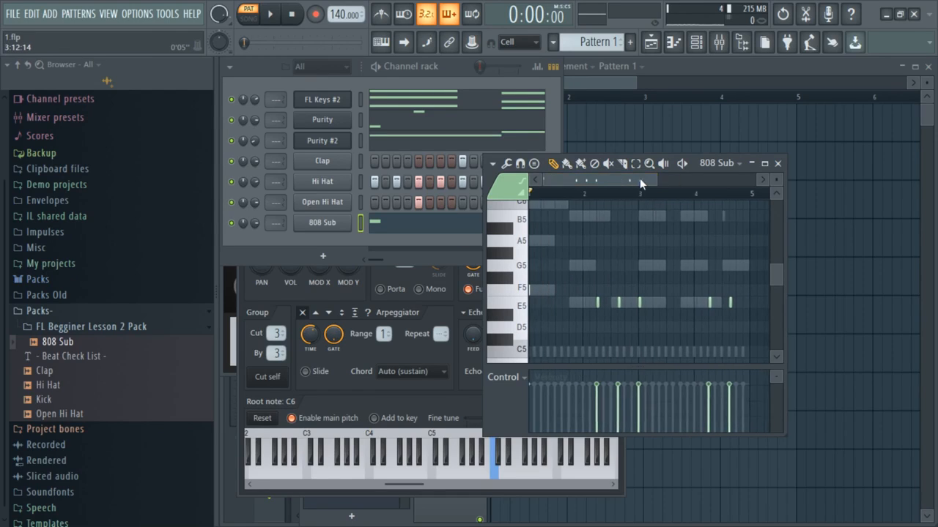
left_click_drag(658, 180, 674, 182)
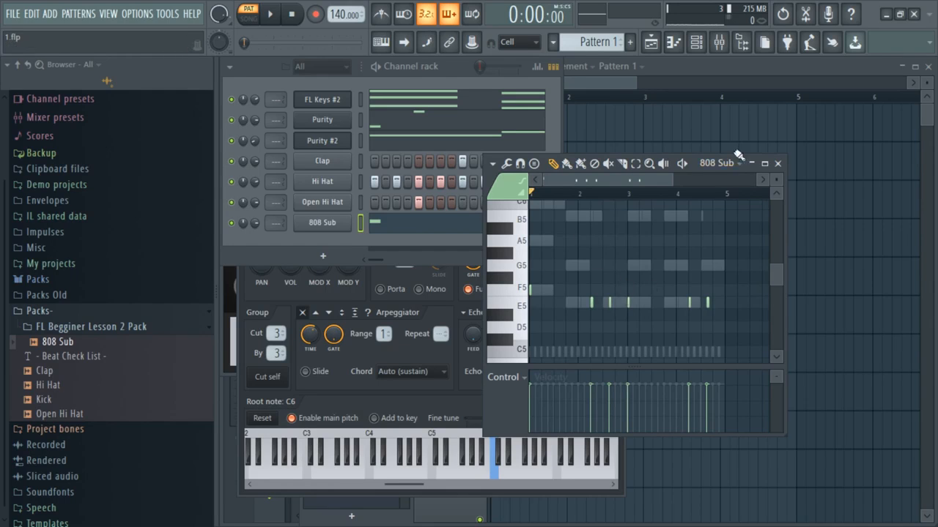
left_click_drag(672, 181, 597, 181)
left_click_drag(586, 181, 629, 183)
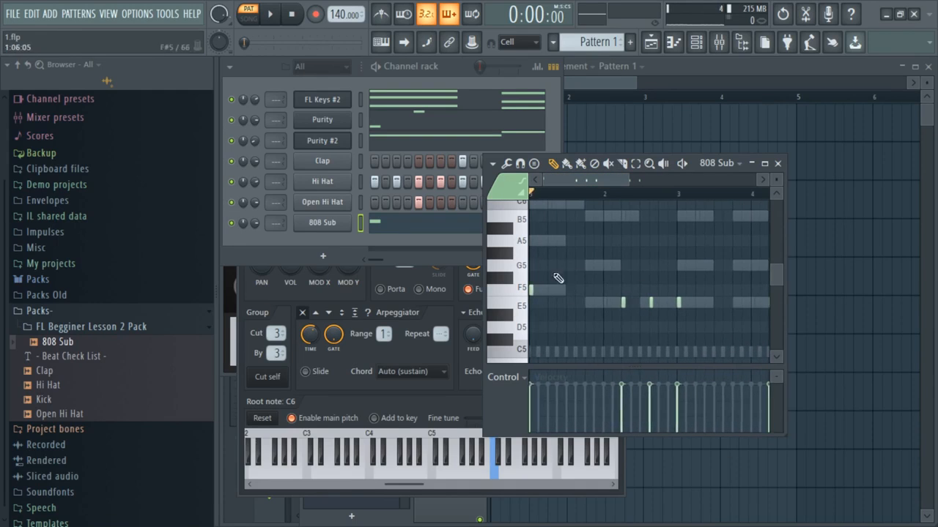
left_click_drag(635, 181, 678, 183)
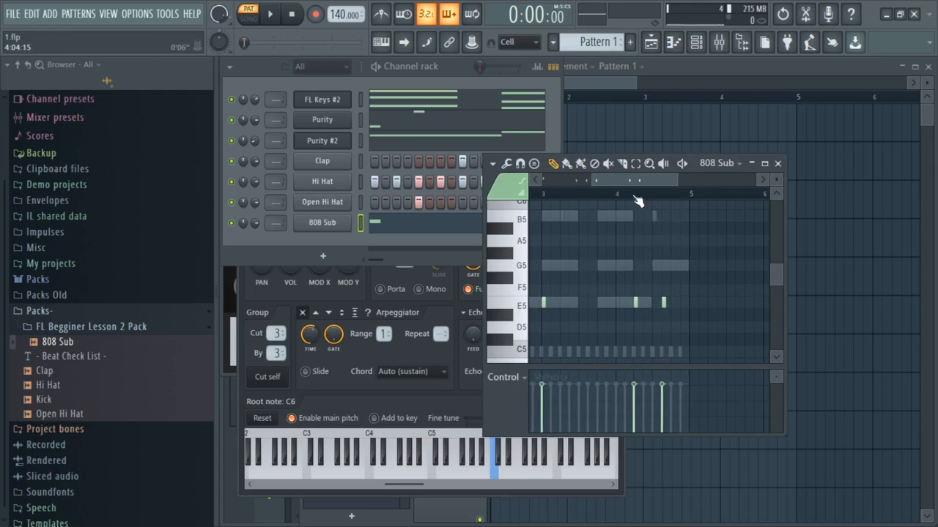
scroll(591, 180, "left", 4)
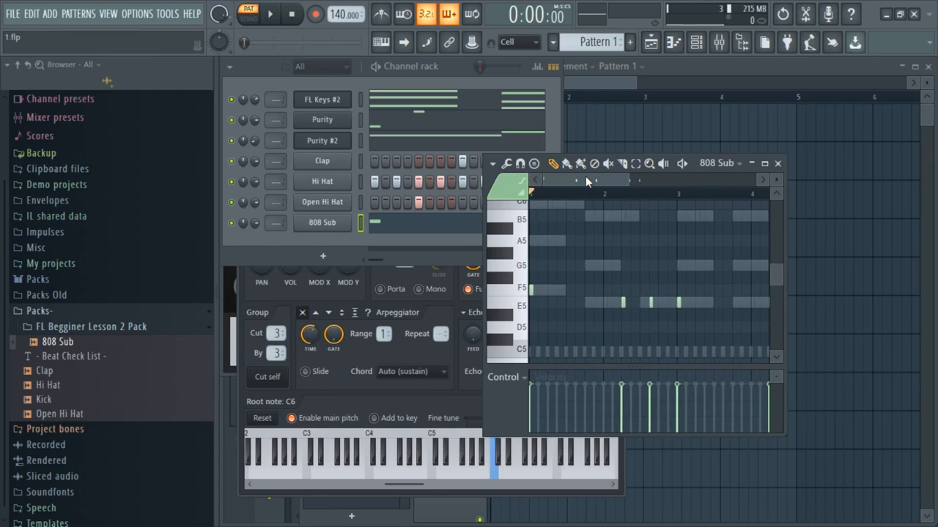
key("space")
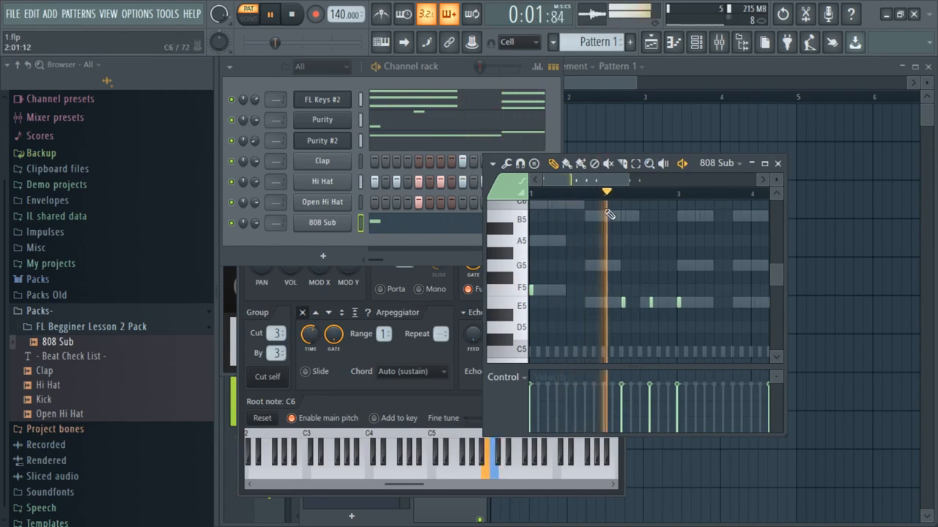
left_click_drag(617, 179, 683, 195)
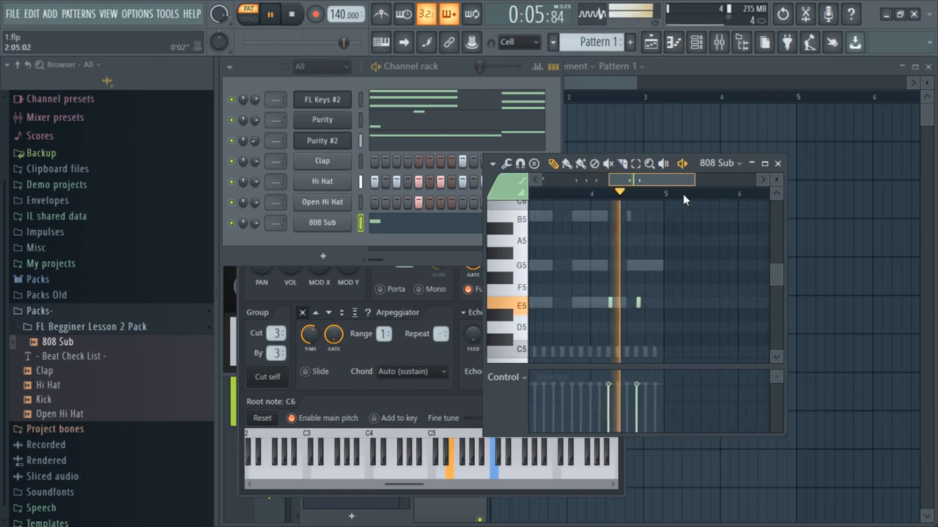
Try a rising pair of high 808 Sub notes closing bar 4, D#6 at 4:13 and E6 at 4:15.
key("space")
scroll(621, 238, "up", 3)
left_click(625, 253)
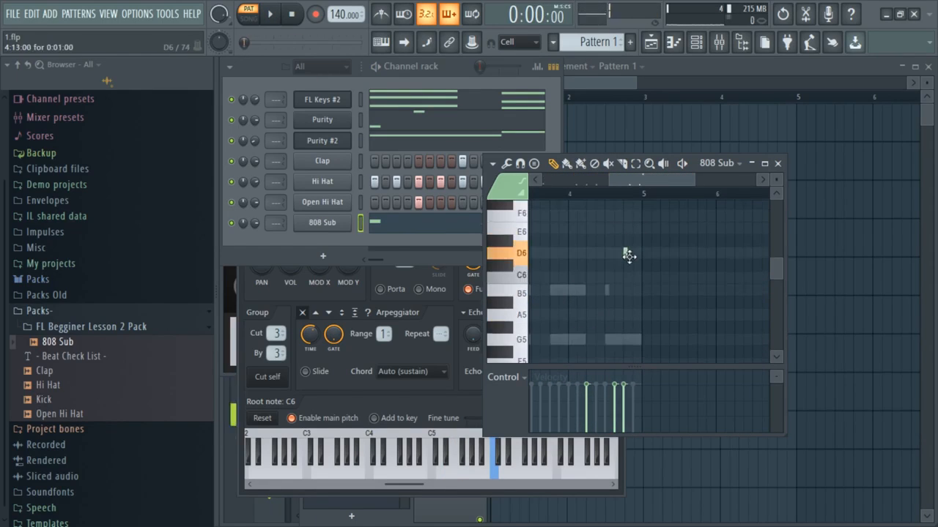
left_click_drag(630, 245, 631, 235)
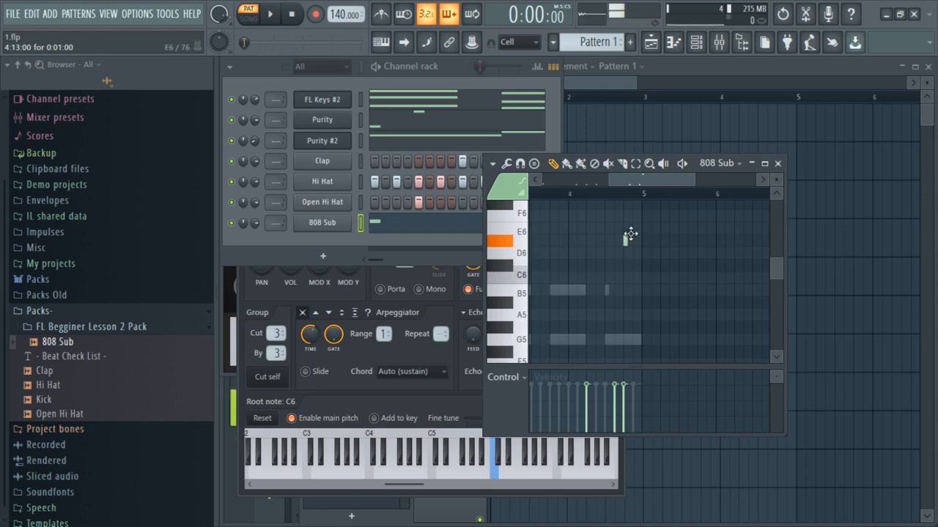
left_click(640, 228)
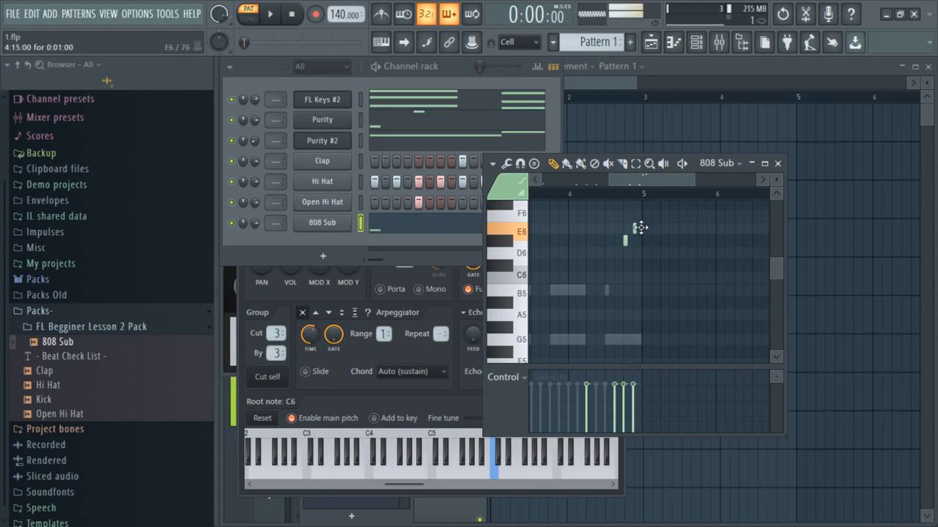
key("space")
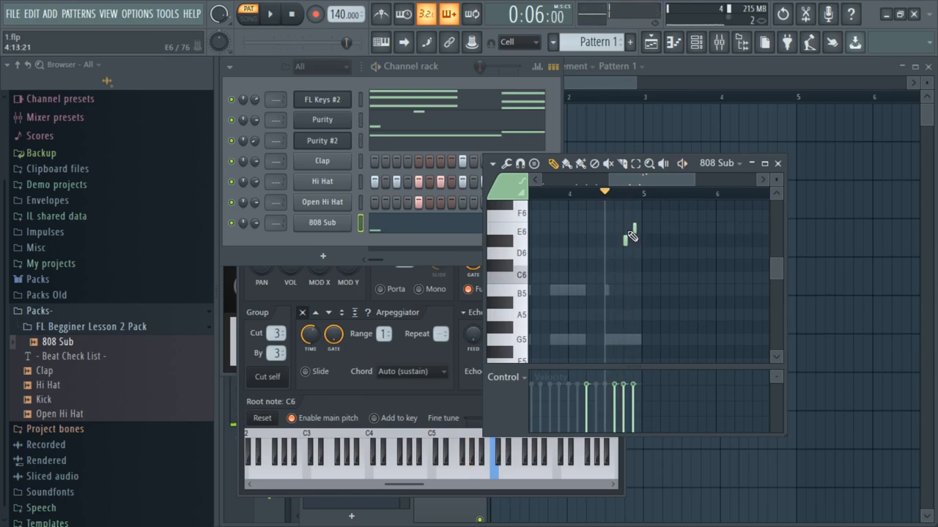
Replace the two high notes at the end of bar 4 with E6 notes at 4:13 and 4:15, and play the ending.
right_click(626, 242)
right_click(635, 230)
key("space")
key("space")
mouse_move(645, 181)
left_mouse_down()
mouse_move(679, 181)
mouse_move(661, 182)
left_mouse_up()
left_click(644, 229)
key("space")
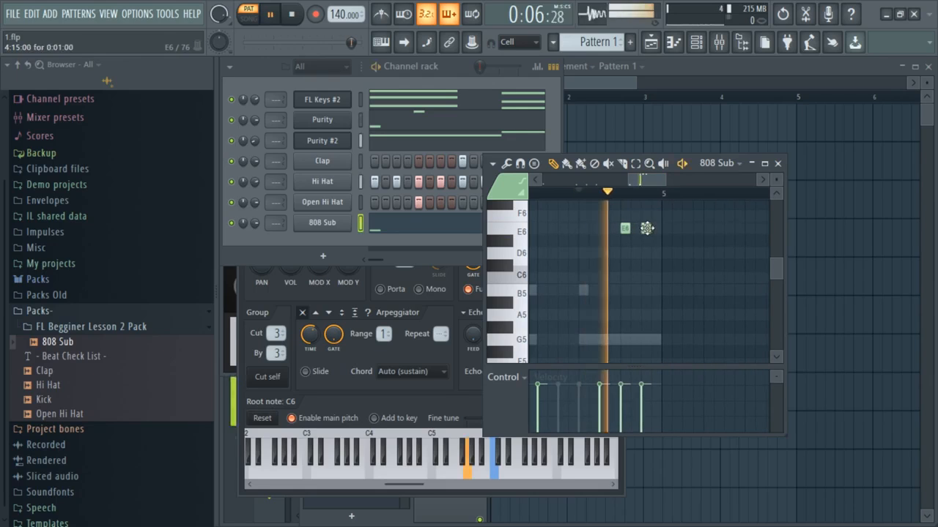
key("space")
scroll(629, 196, "down", 3)
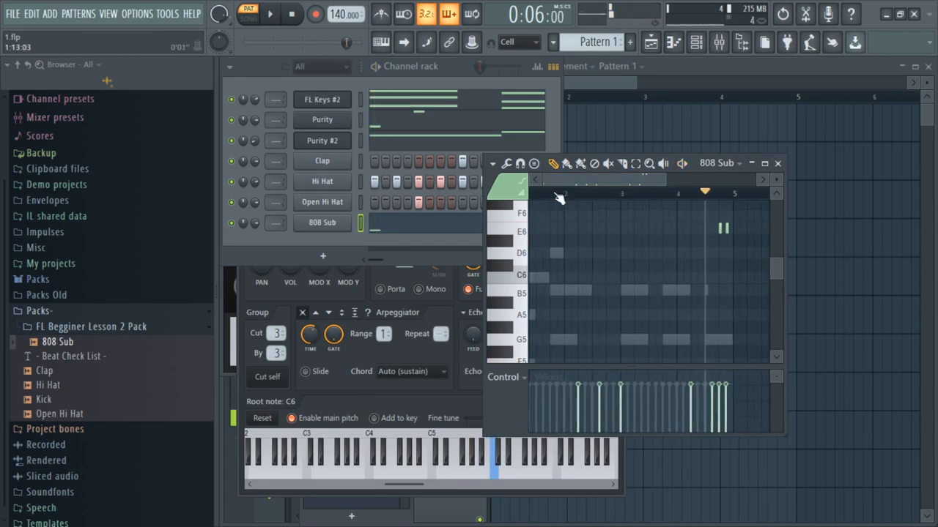
Play the pattern and remove the final 808 Sub note, the E6 at 4:15, leaving one high note in bar 4.
left_click(633, 196)
key("space")
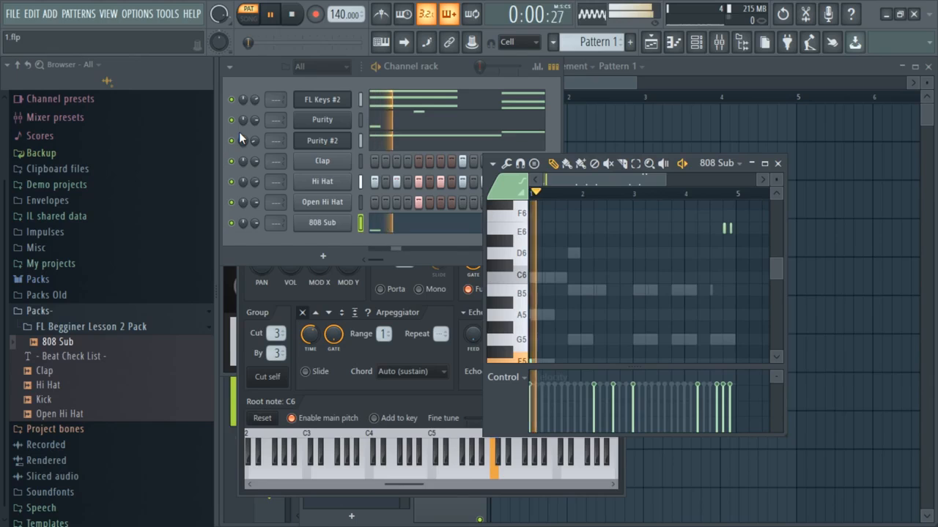
scroll(664, 268, "down", 2)
scroll(666, 281, "up", 1)
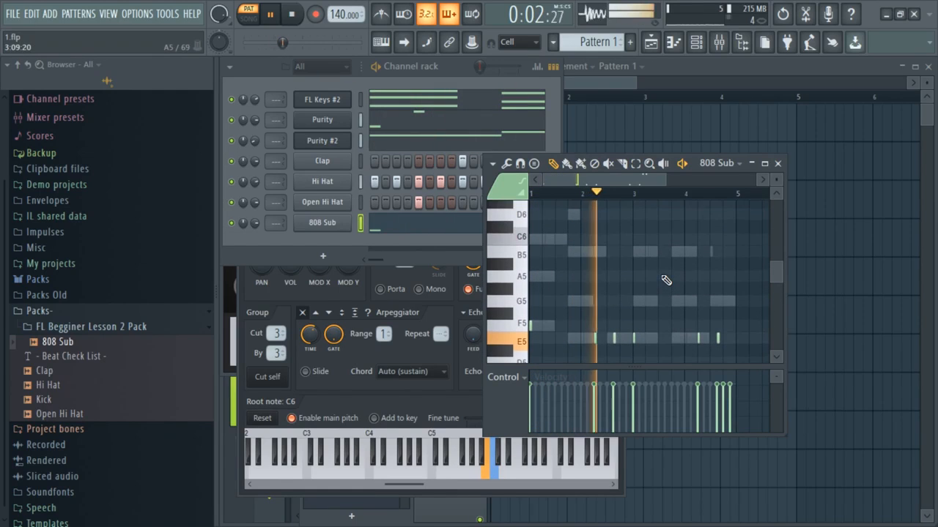
scroll(627, 281, "up", 1)
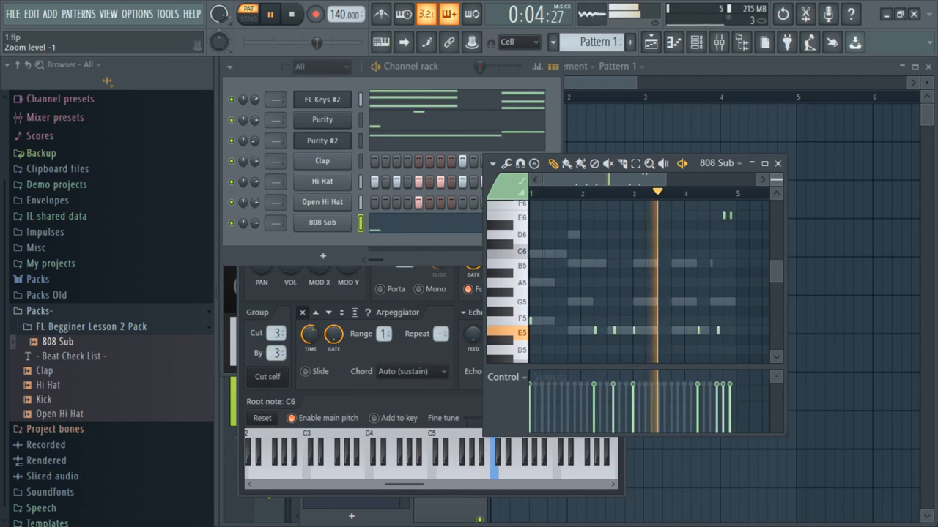
right_click(729, 216)
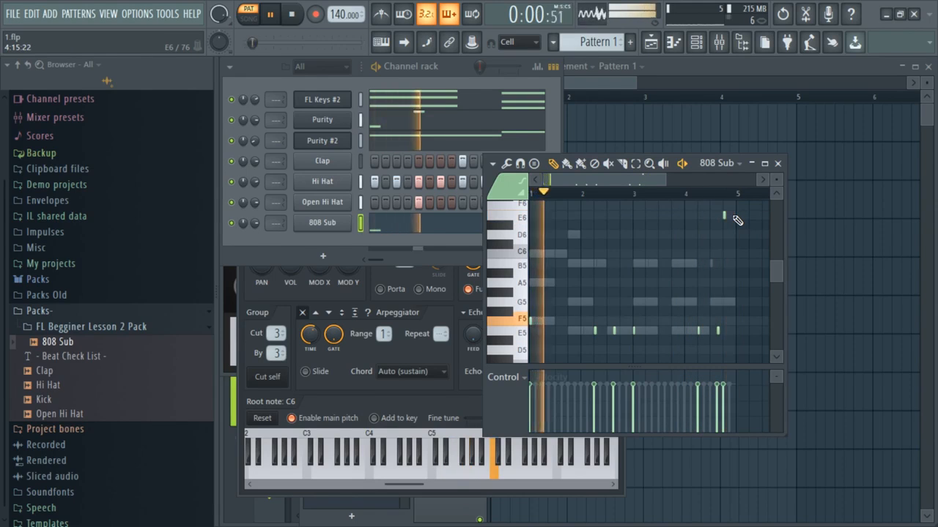
key("space")
Switch to the Beat Check List file in Notepad to find the next item, and return to the channel rack.
key("super")
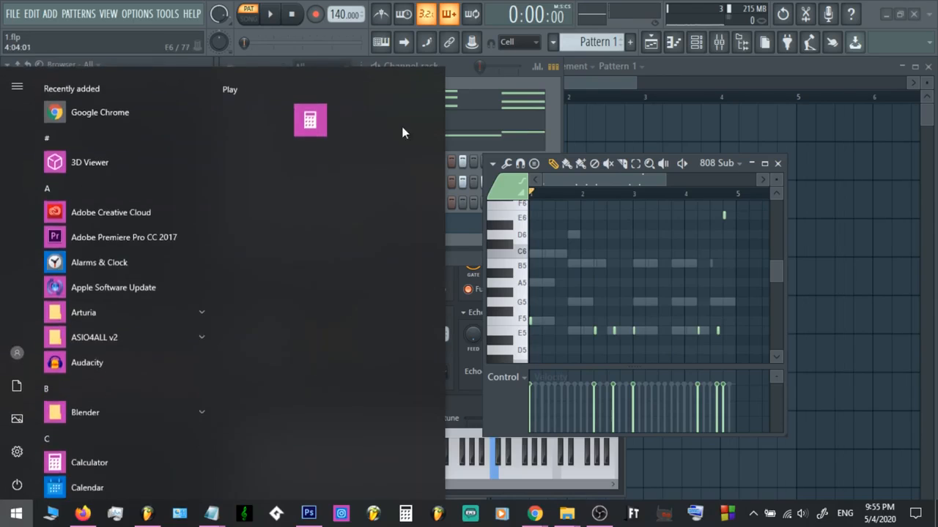
mouse_move(211, 513)
left_click(326, 463)
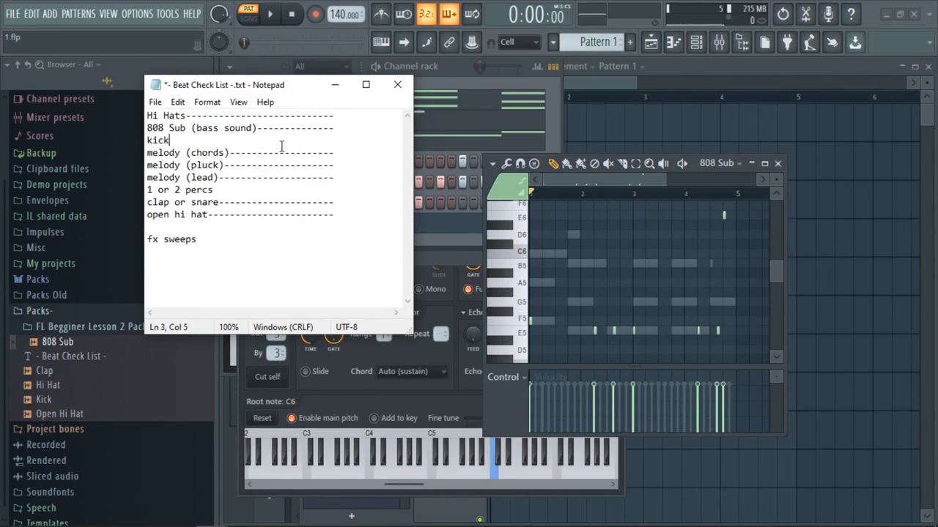
left_click(468, 66)
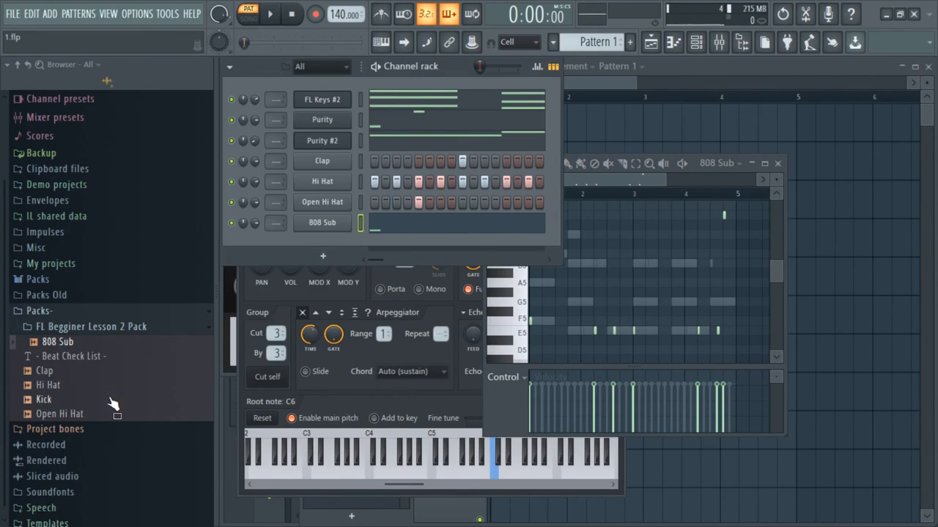
Add the Kick sample from the beginner pack as a new normalized channel and place a hit on step 1.
left_click_drag(111, 404, 362, 274)
left_click_drag(323, 242, 326, 244)
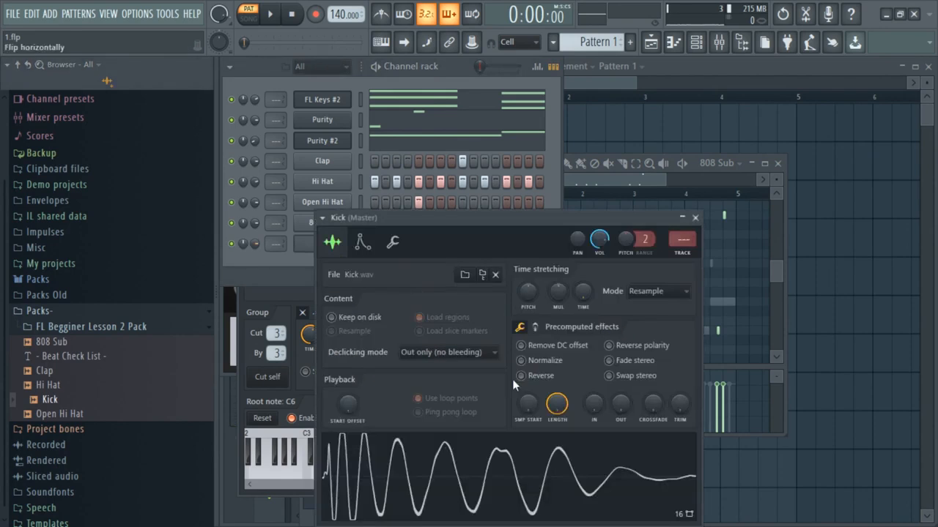
left_click(452, 73)
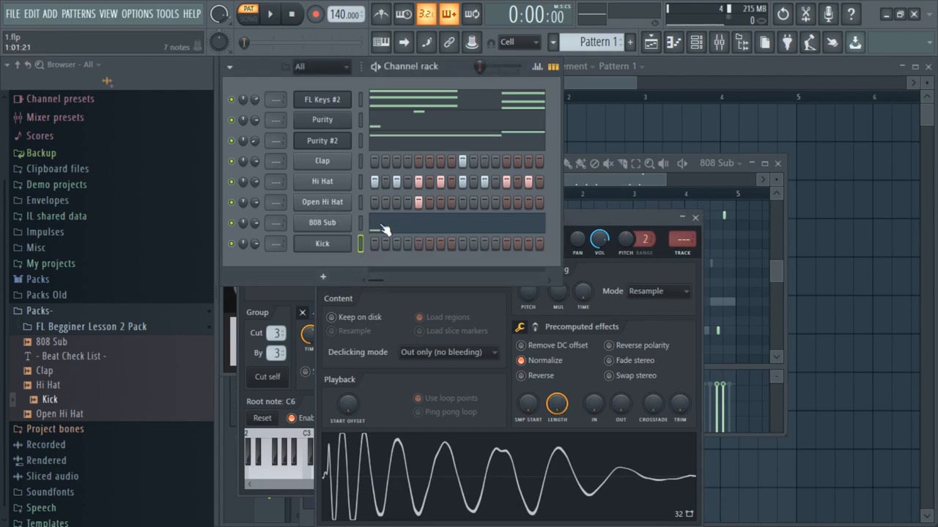
key("space")
key("space")
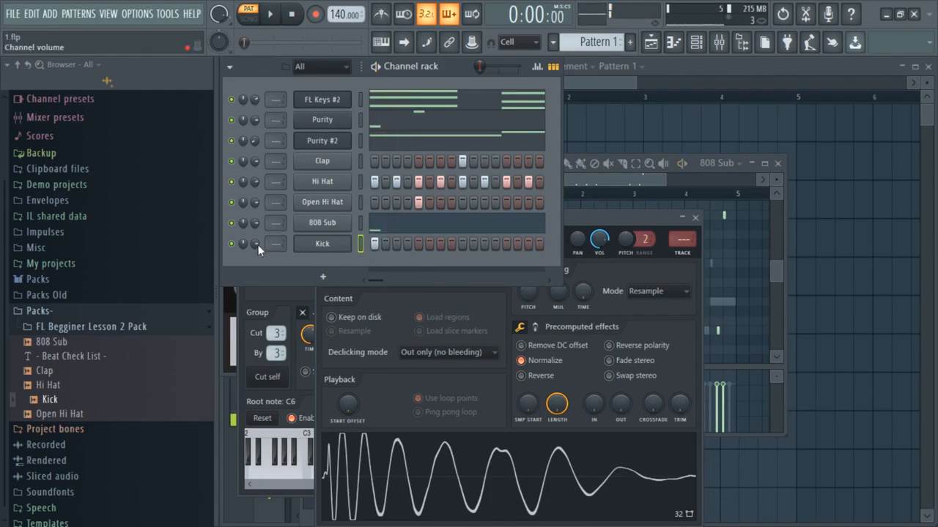
Examine the Kick channel's Normalize and Boost options in the precomputed effects while playing the pattern.
left_click(321, 246)
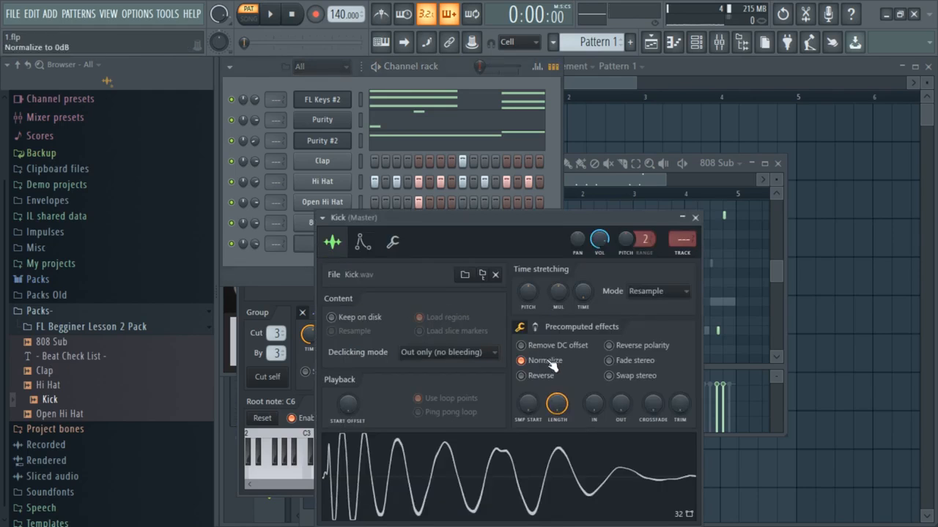
left_click_drag(510, 233, 637, 229)
left_click(682, 315)
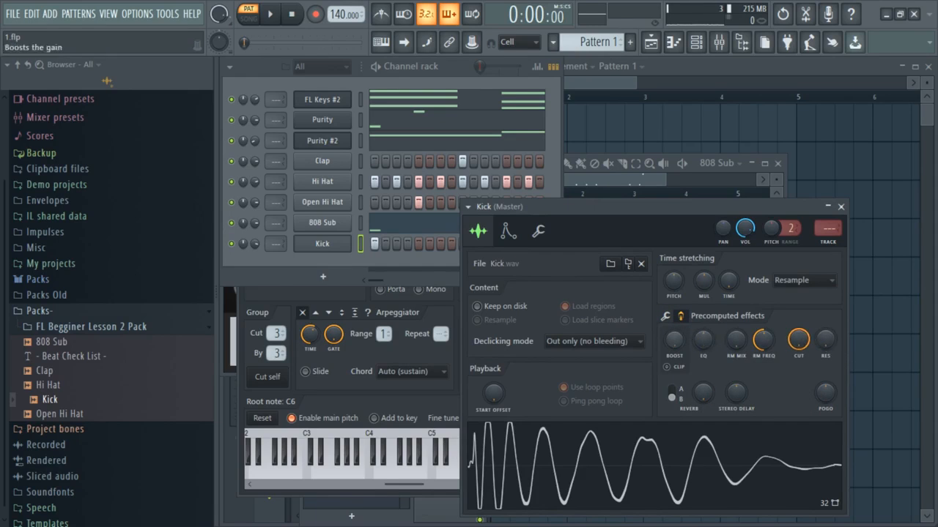
key("space")
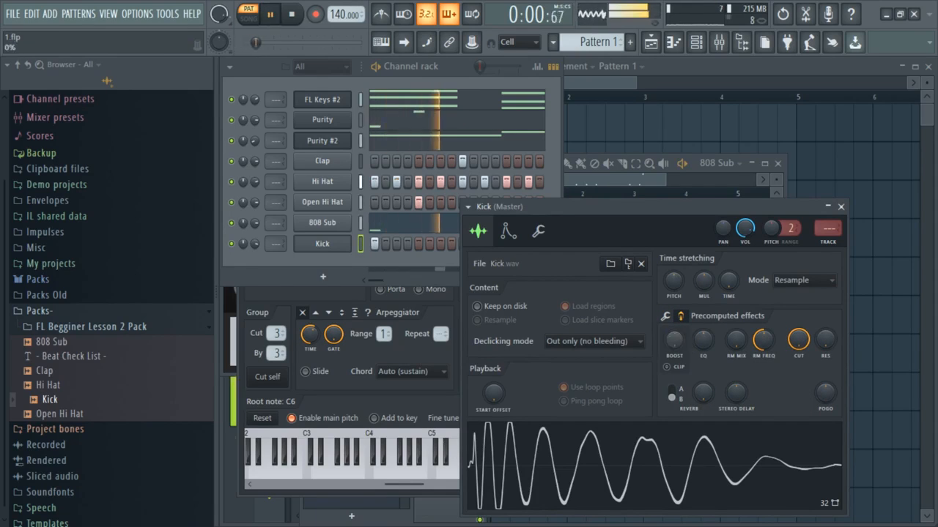
left_click(666, 316)
key("space")
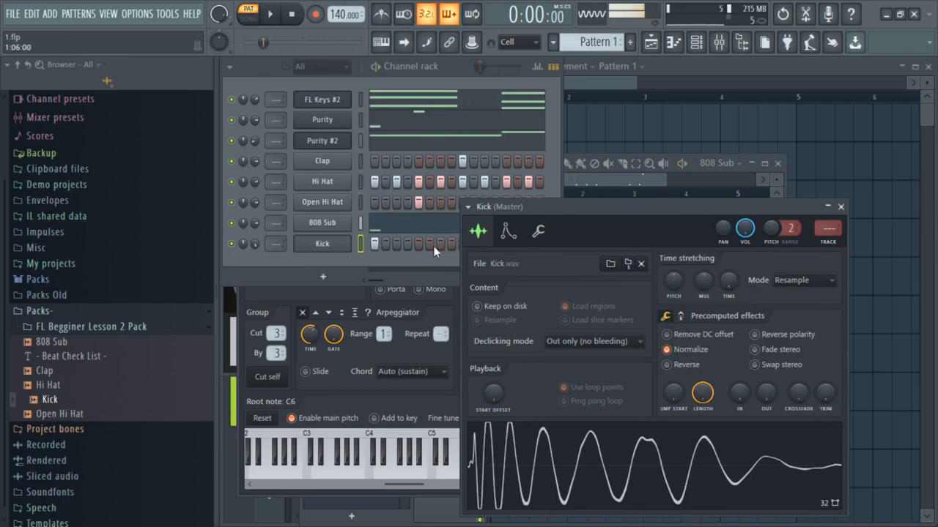
Try kick hits around the middle of bar 1, keep the one on step 7, and play the pattern.
left_click(425, 260)
left_click_drag(433, 242, 441, 243)
right_click(441, 244)
right_click(433, 242)
key("space")
key("space")
left_click(444, 243)
key("space")
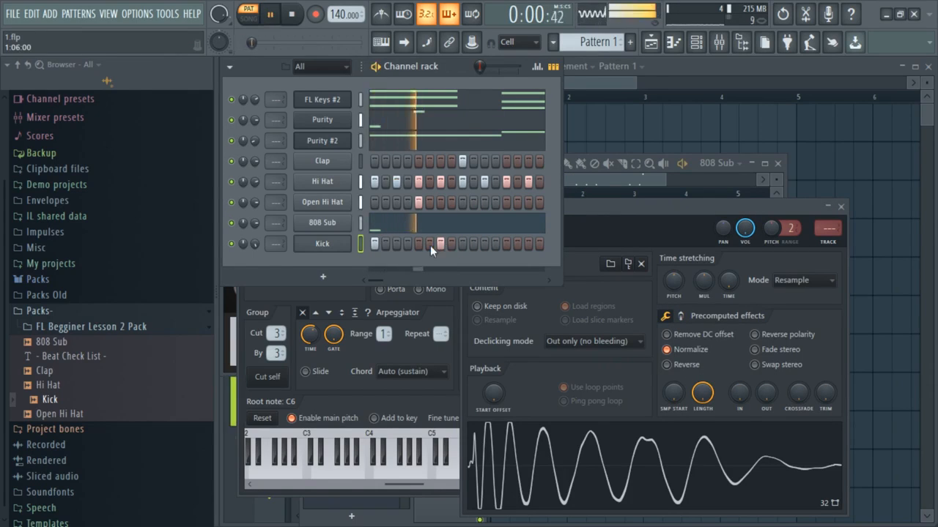
Place kick hits in bar 2 at 2:03, 2:05 and 2:11, matching the 808 Sub notes.
left_click_drag(377, 279, 419, 279)
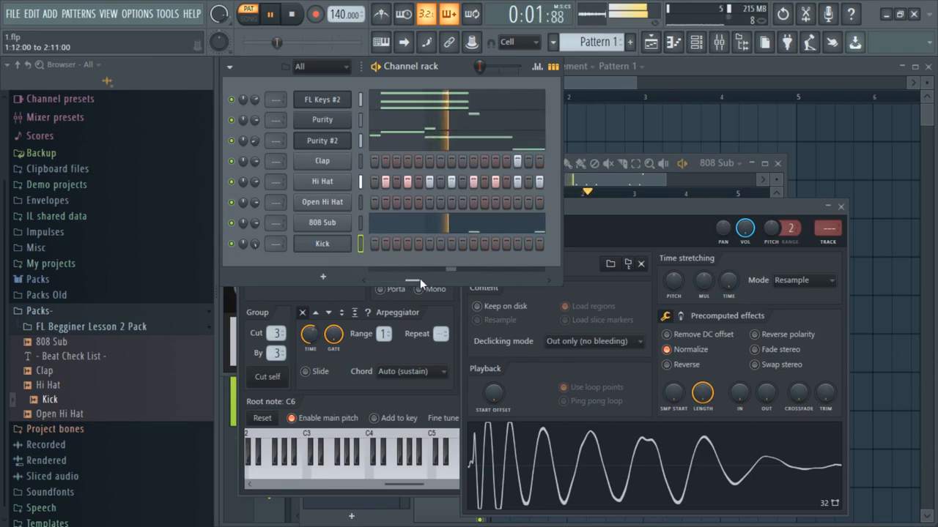
left_click(474, 242)
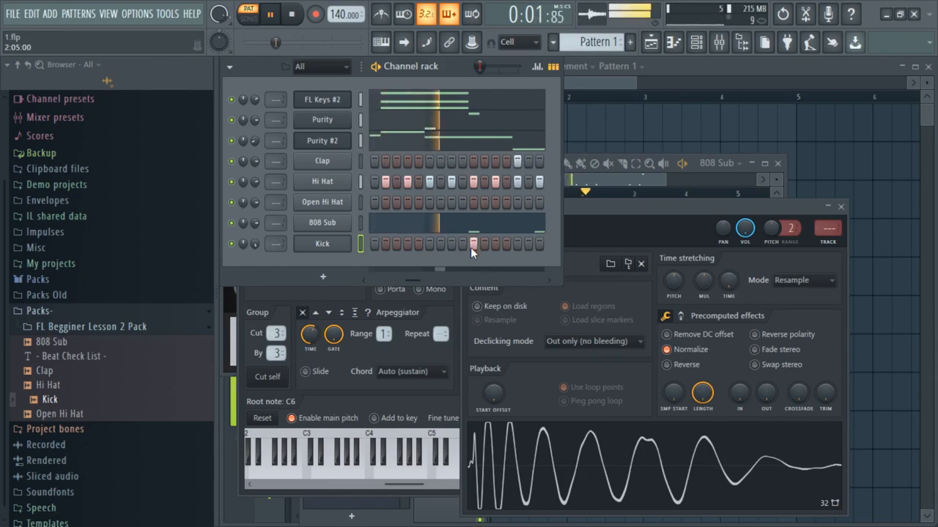
left_click(451, 243)
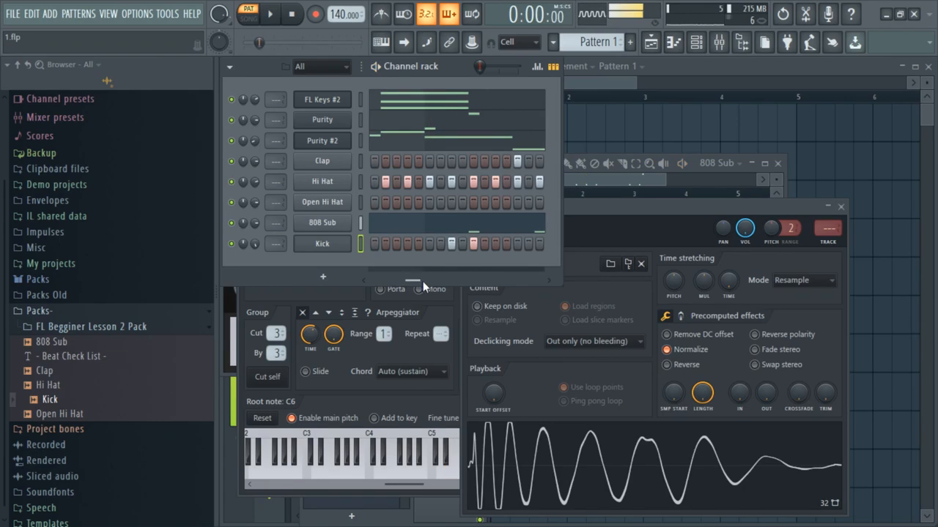
Open the Kick channel in the piano roll and add C5 kick notes at 3:01 and 3:07.
right_click(331, 248)
left_click(364, 246)
left_click_drag(594, 182, 607, 183)
scroll(624, 275, "down", 3)
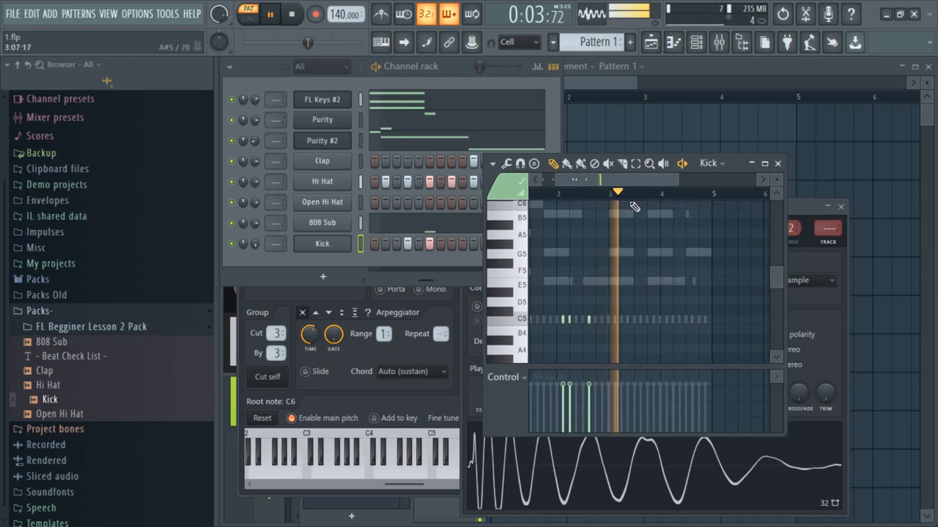
left_click_drag(677, 178, 632, 180)
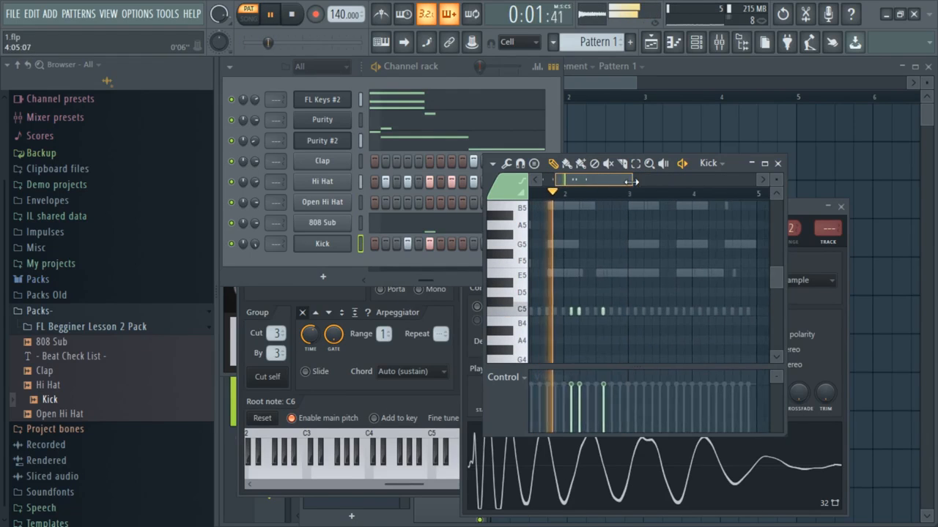
left_click(657, 314)
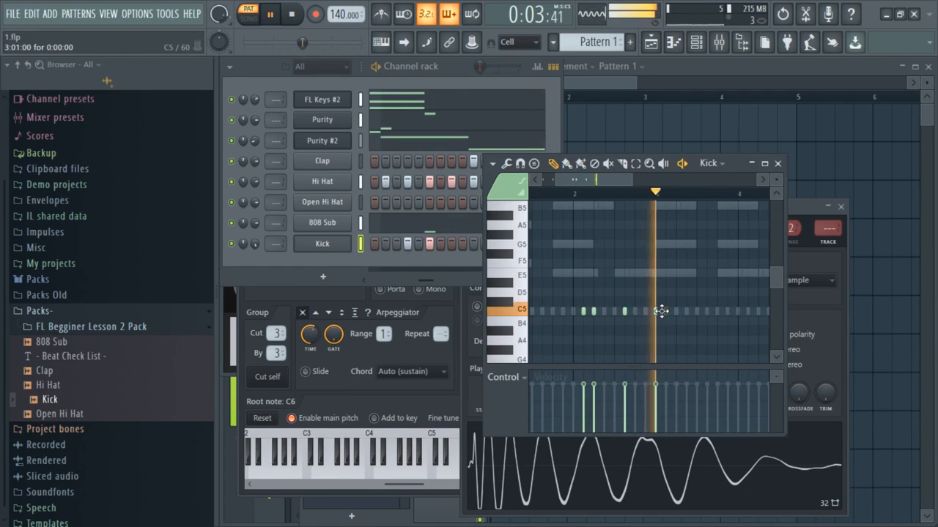
left_click(687, 313)
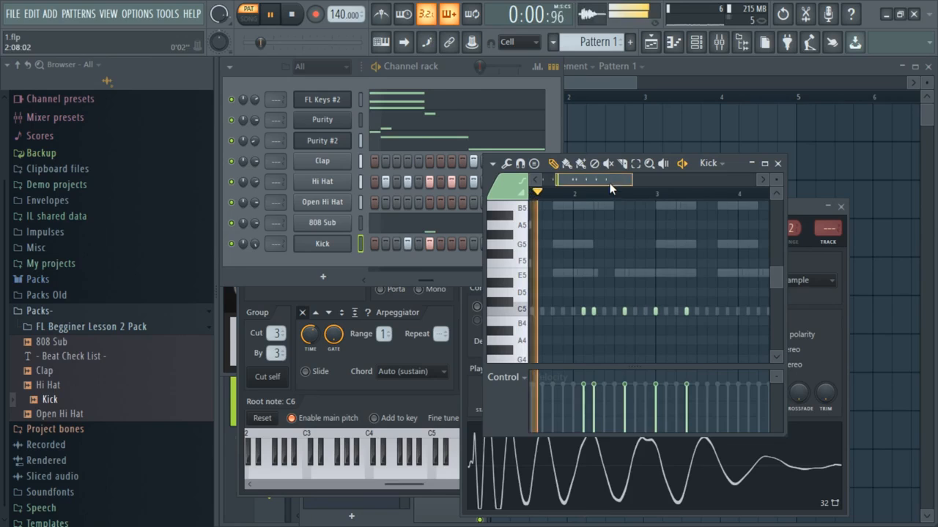
Add C5 kick notes in bar 4 at 4:05 and 4:11.
left_click_drag(630, 179, 636, 181)
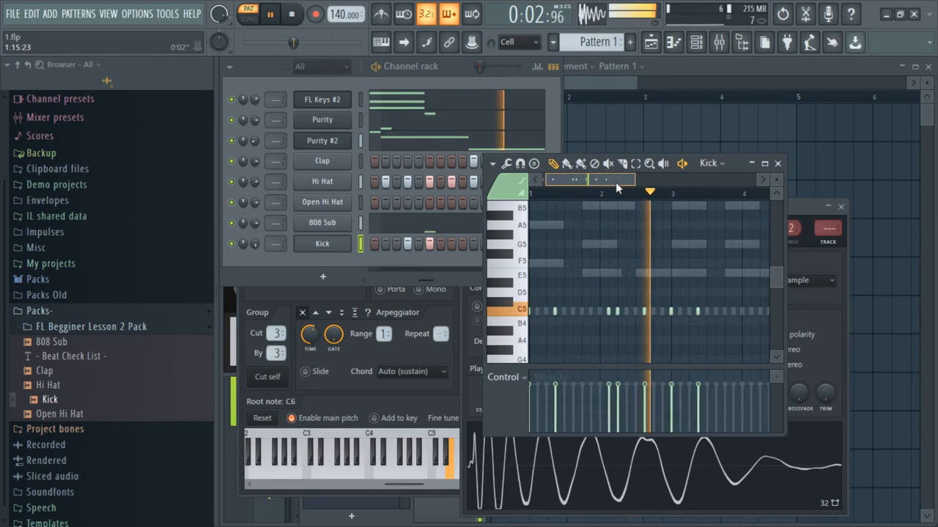
left_click(700, 312)
left_click(732, 311)
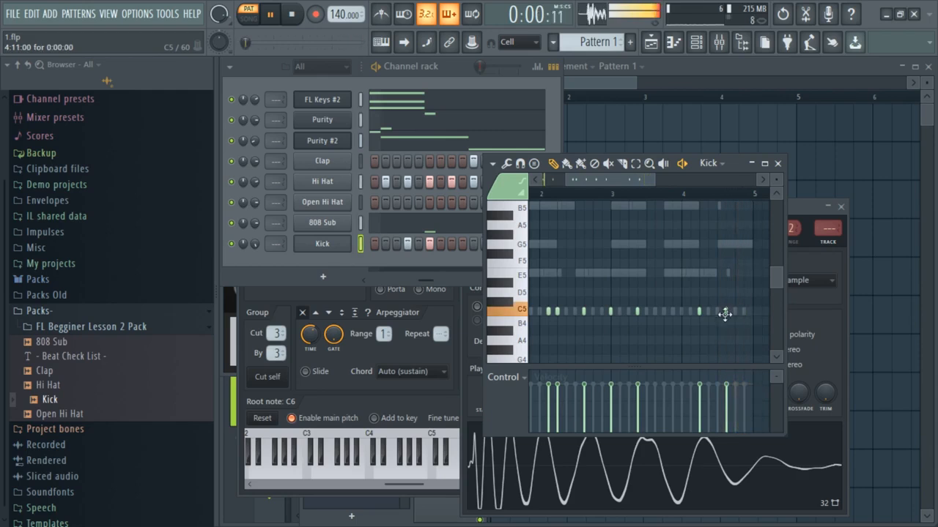
left_click_drag(564, 180, 543, 179)
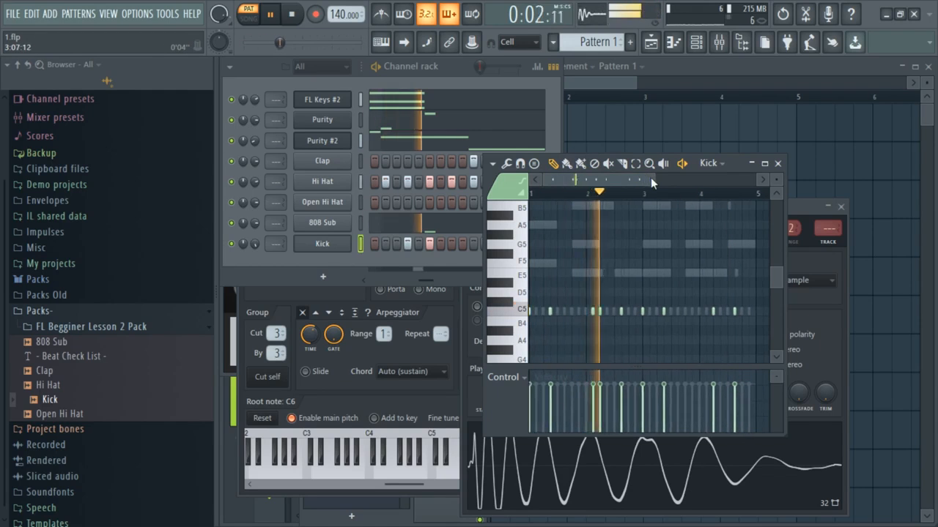
Remove the kick note at 3:07, add one at 4:03, and listen to the pattern.
left_click_drag(652, 178, 691, 184)
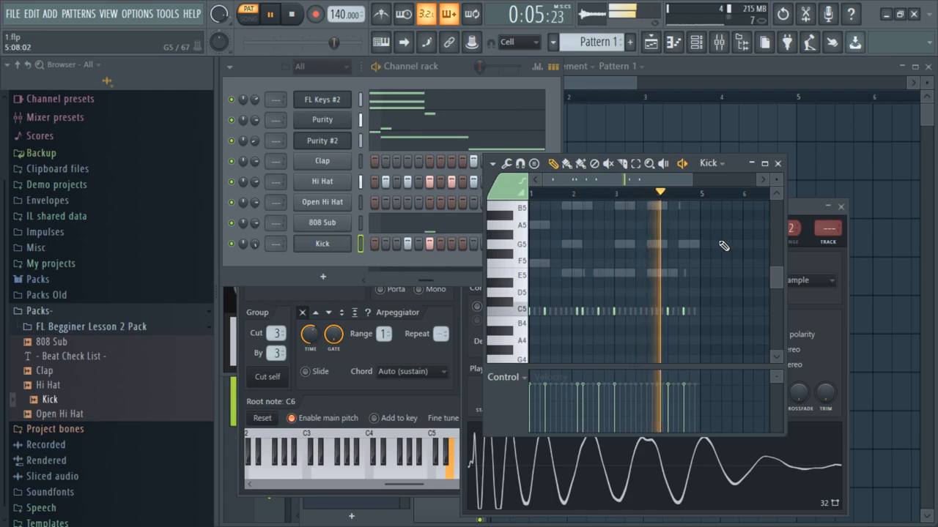
left_click_drag(689, 180, 639, 179)
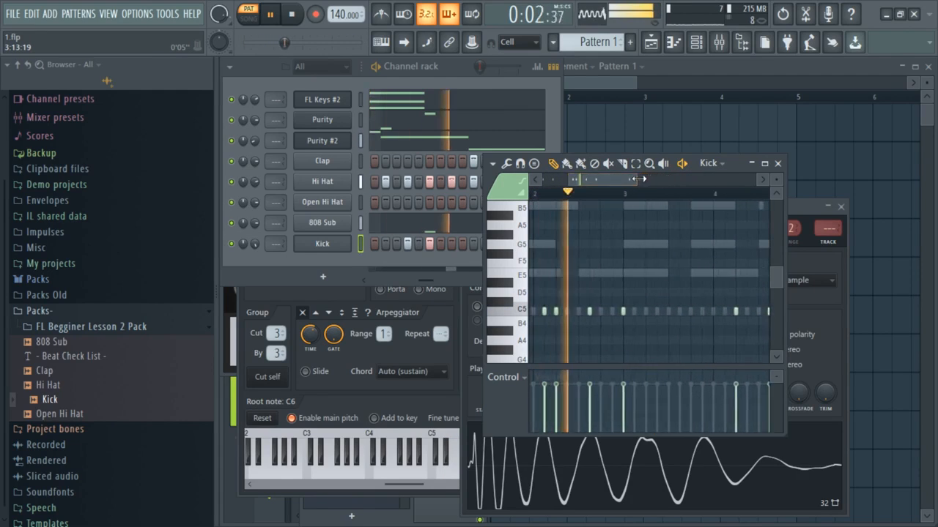
left_click(729, 312)
left_click_drag(729, 313, 653, 311)
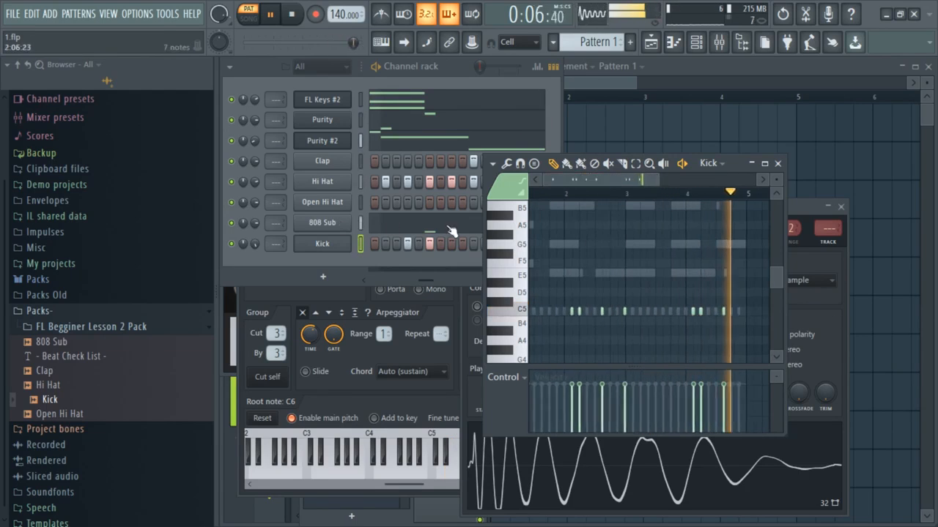
left_click_drag(587, 176, 531, 178)
key("space")
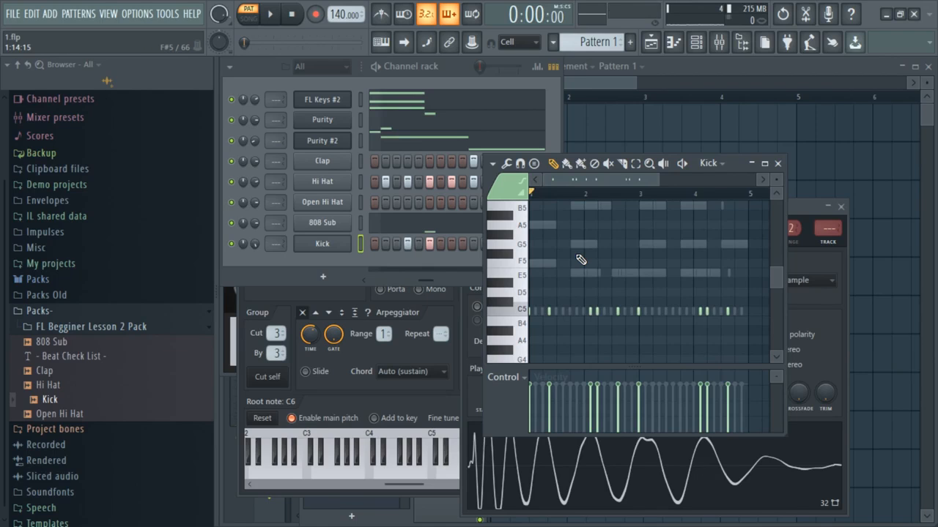
Play the full pattern and compare the kick notes with the 808 Sub and melody ghost notes across all four bars.
scroll(622, 227, "up", 3)
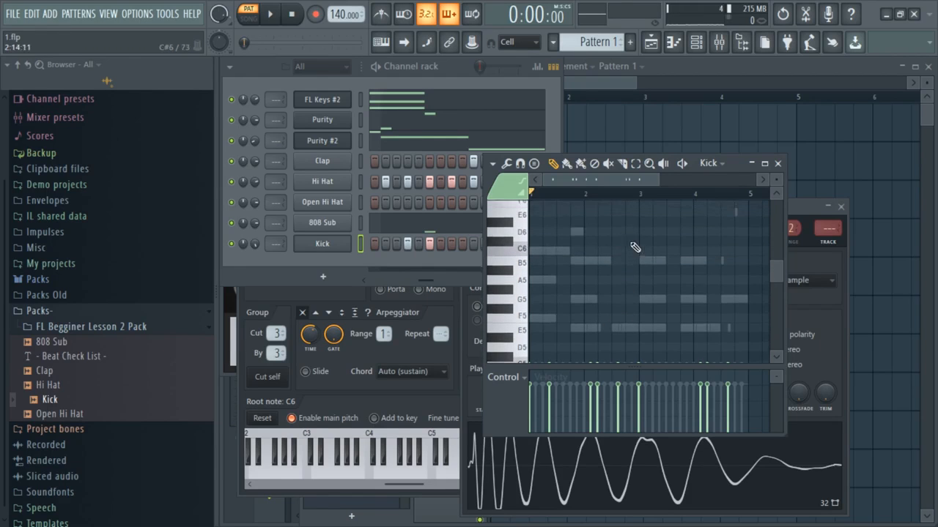
left_click_drag(659, 180, 686, 180)
scroll(673, 274, "down", 2)
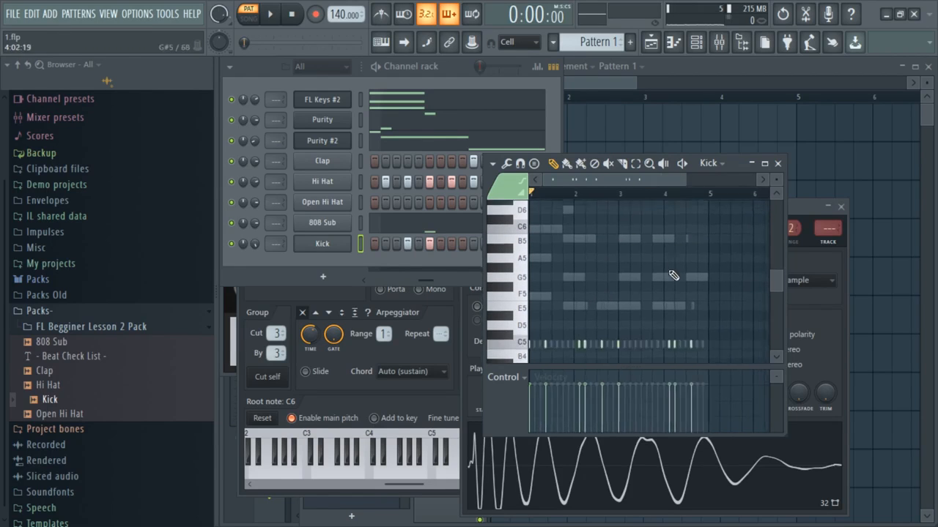
scroll(673, 276, "up", 1)
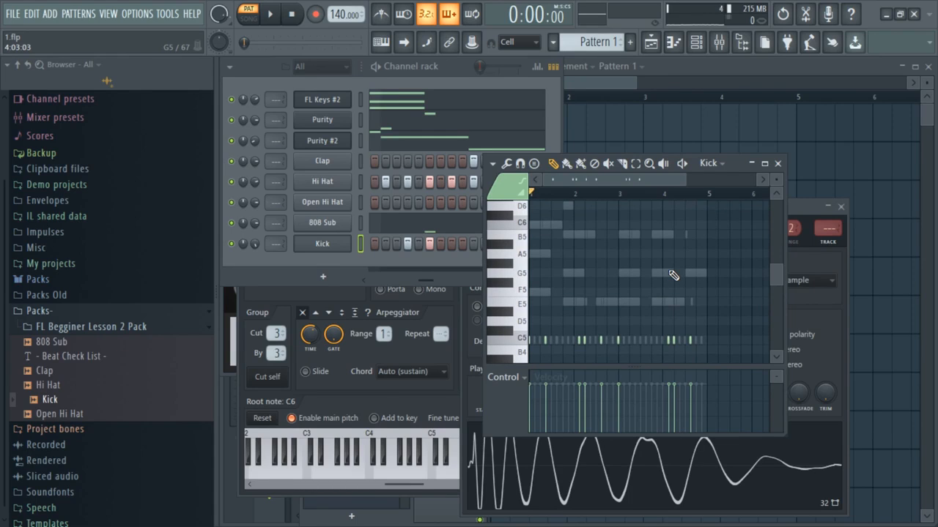
left_click(446, 82)
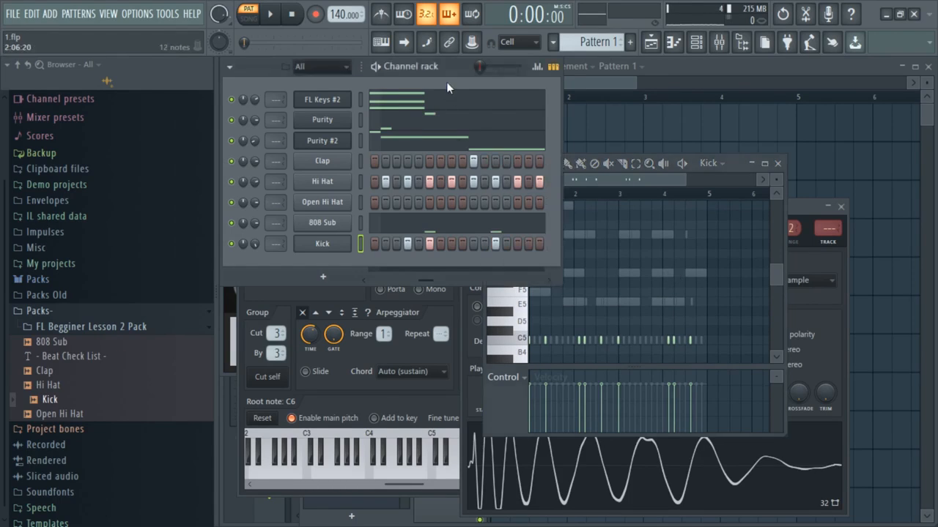
key("space")
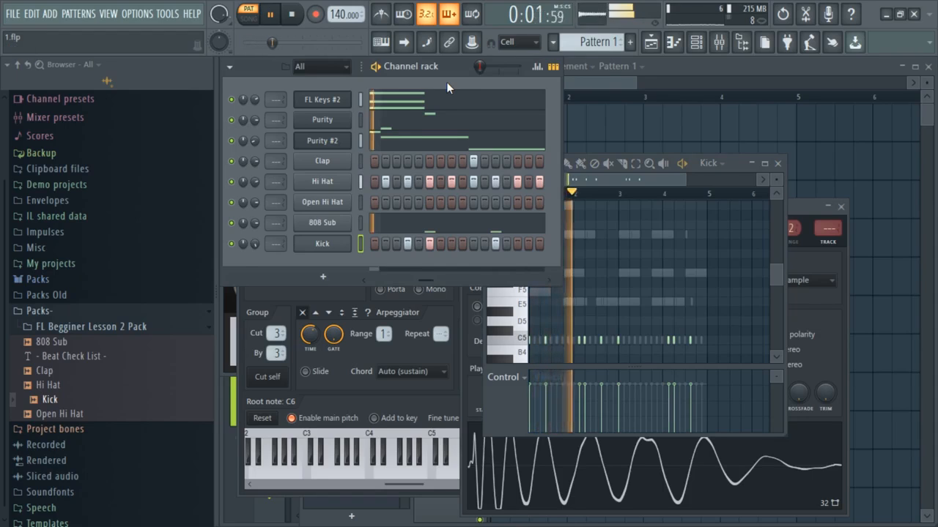
key("space")
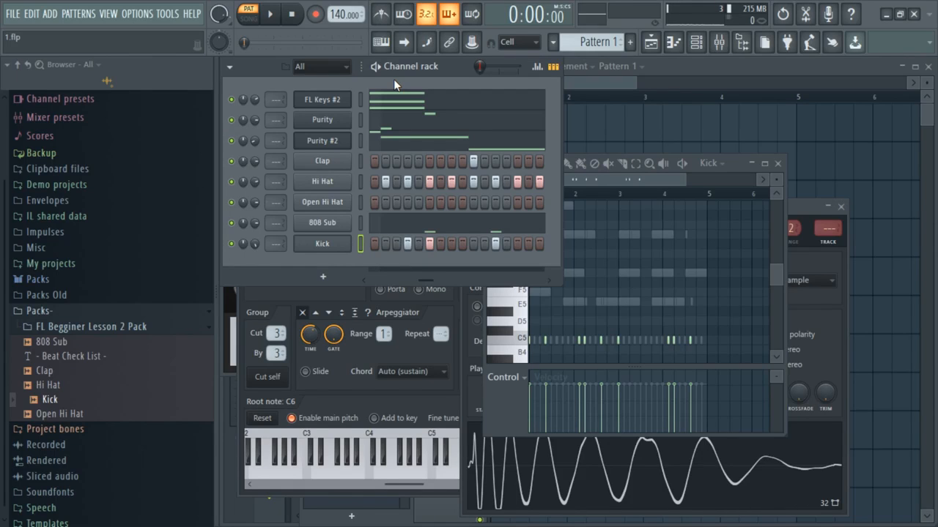
left_click(594, 254)
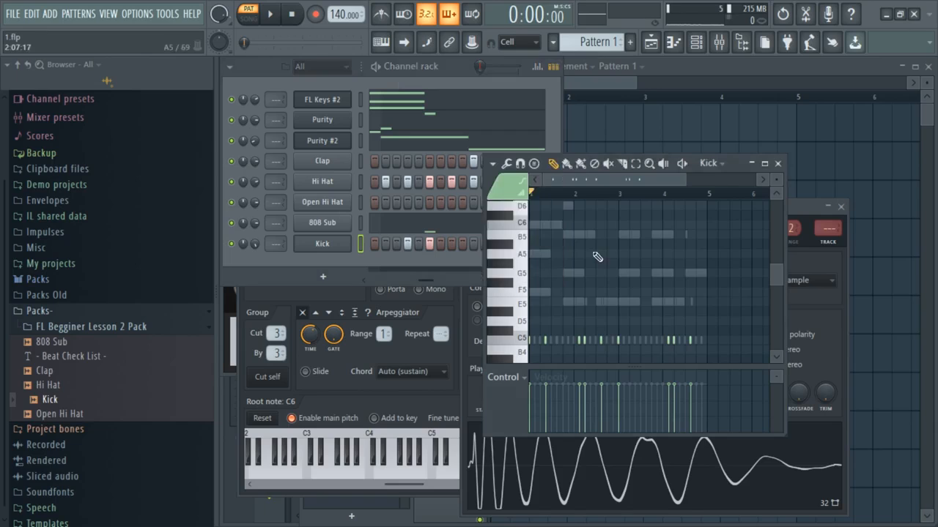
left_click(690, 273)
scroll(586, 300, "up", 4)
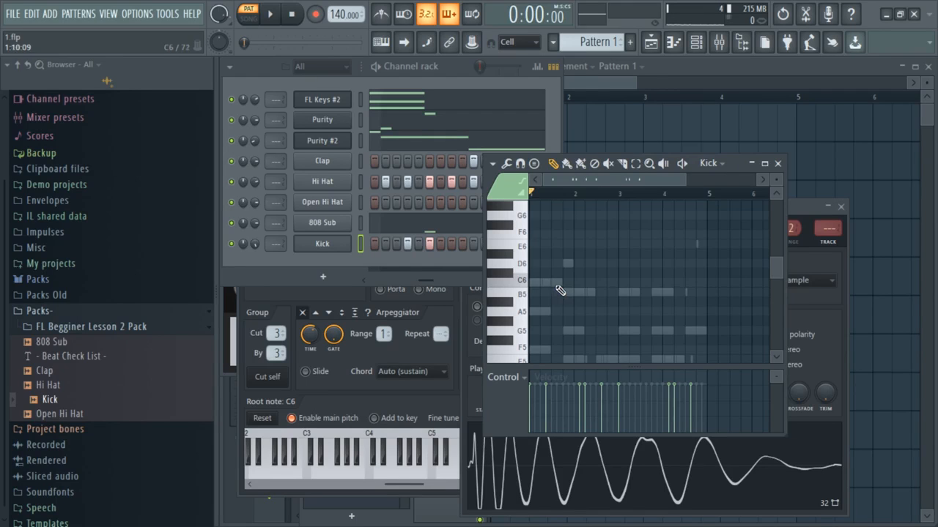
scroll(560, 289, "down", 3)
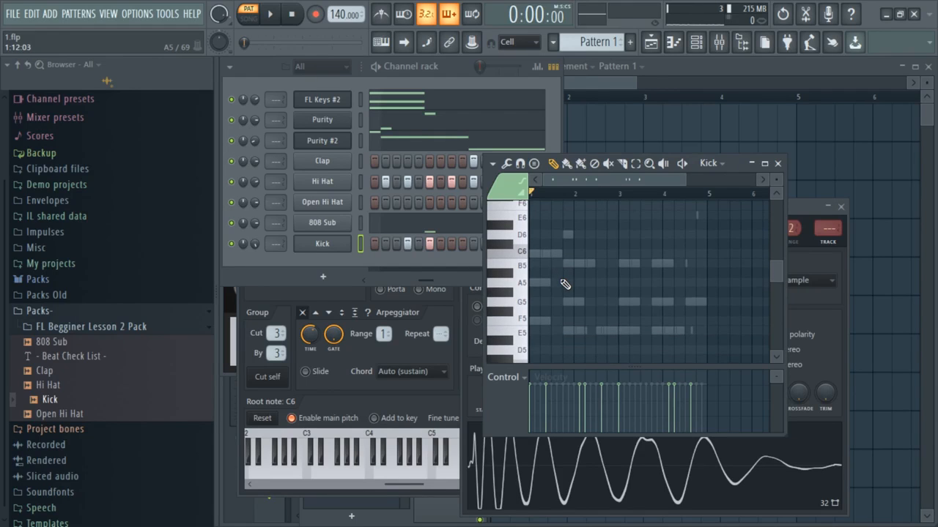